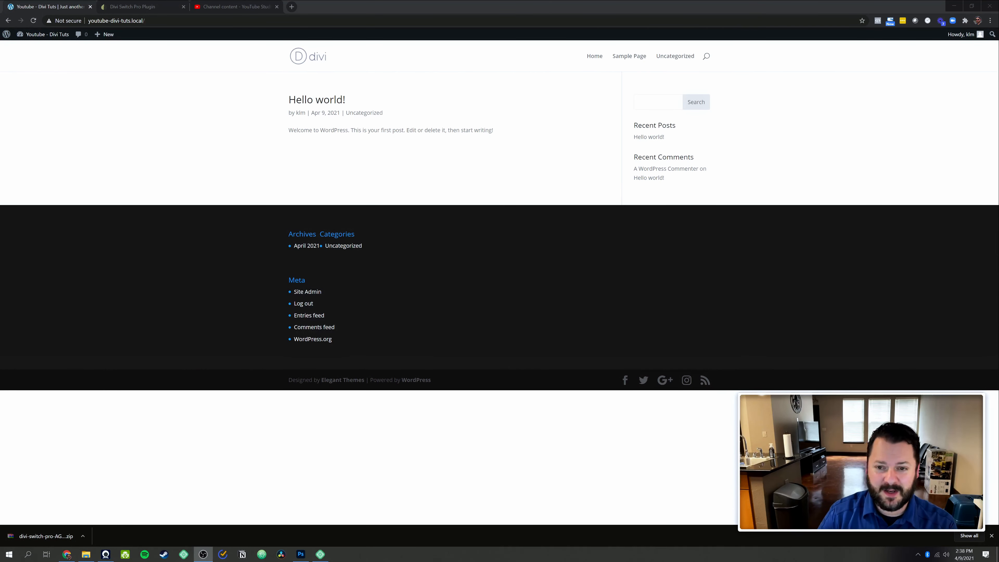
Open the WordPress dashboard, dismiss the downloads bar, and view the details of the active Divi theme.
left_click(35, 35)
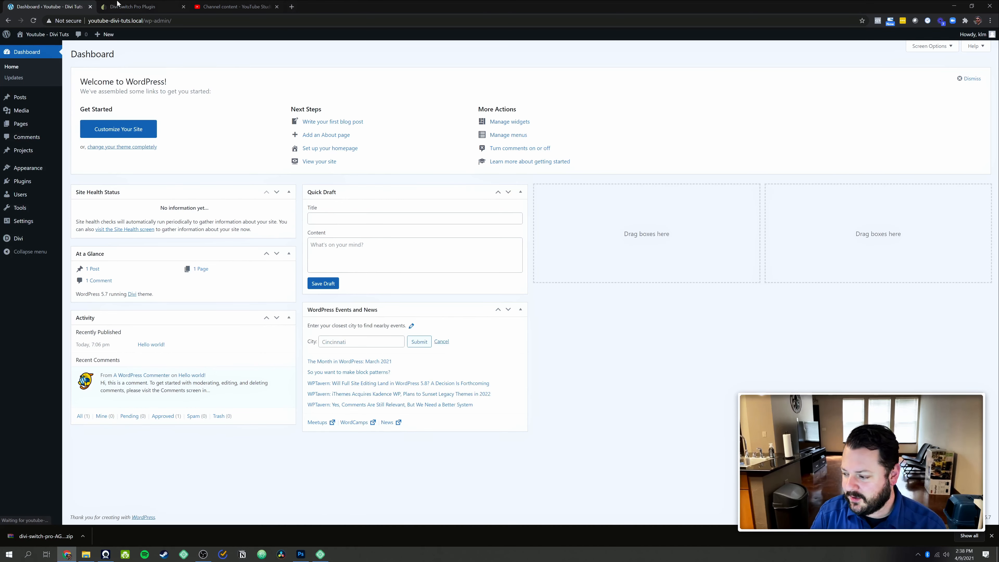
left_click(990, 536)
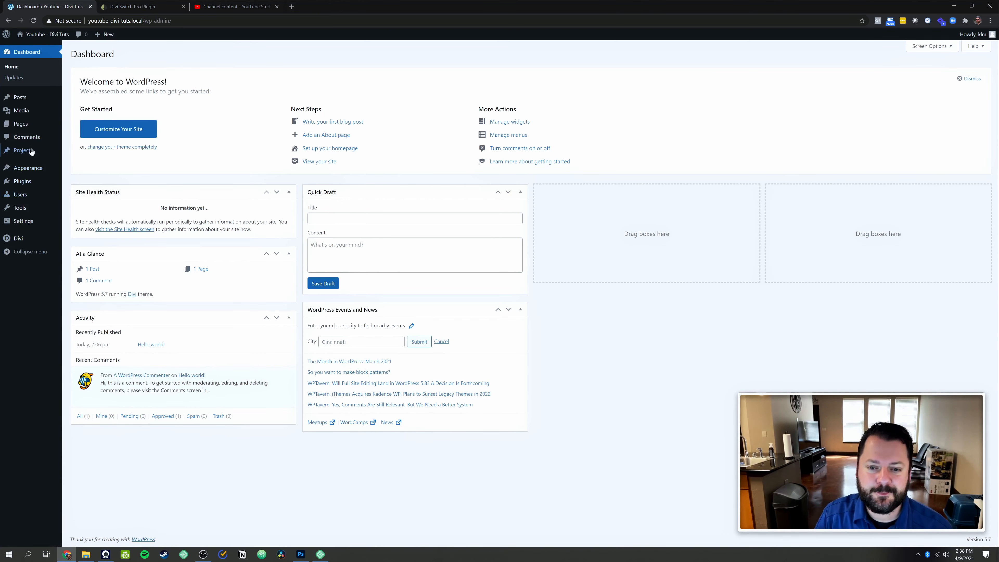
mouse_move(36, 172)
left_click(82, 173)
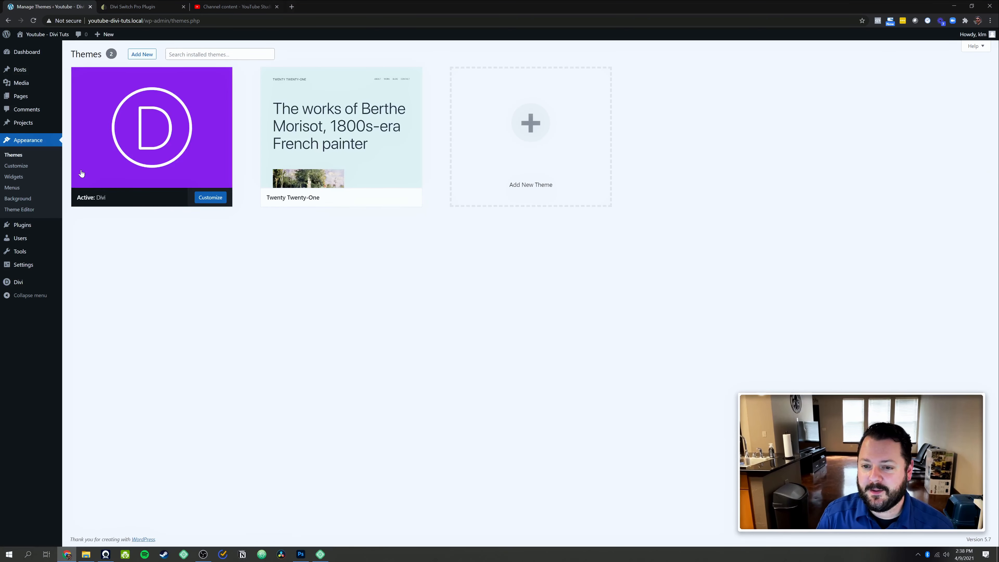
left_click(83, 173)
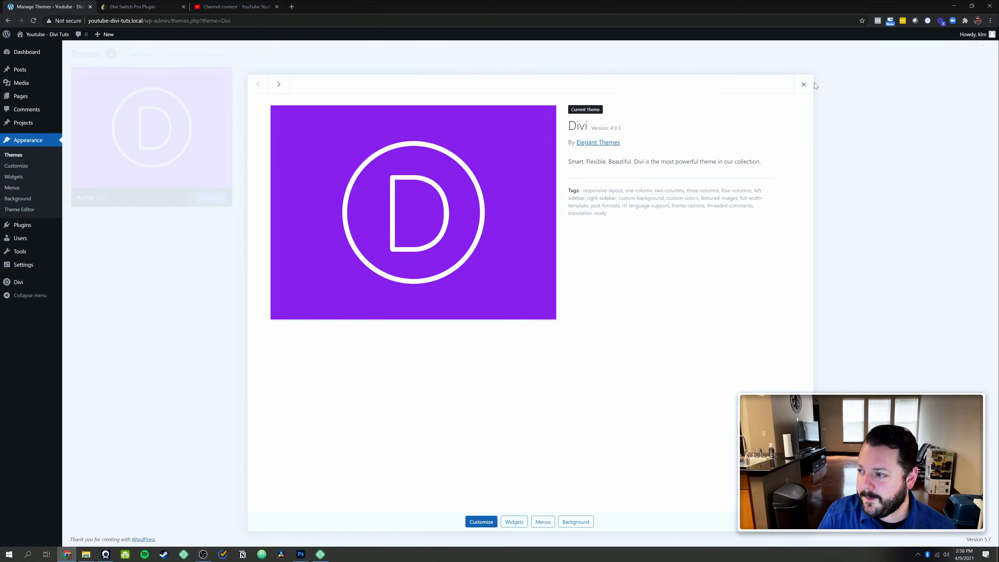
left_click(804, 84)
View the site's front end and the Divi Switch Pro plugin's product page.
left_click(48, 37)
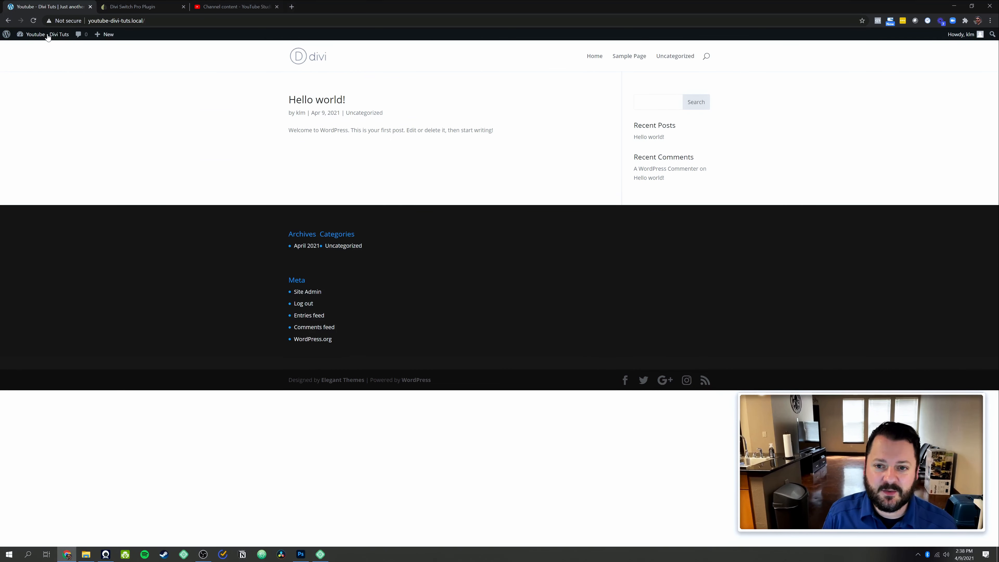
left_click(135, 6)
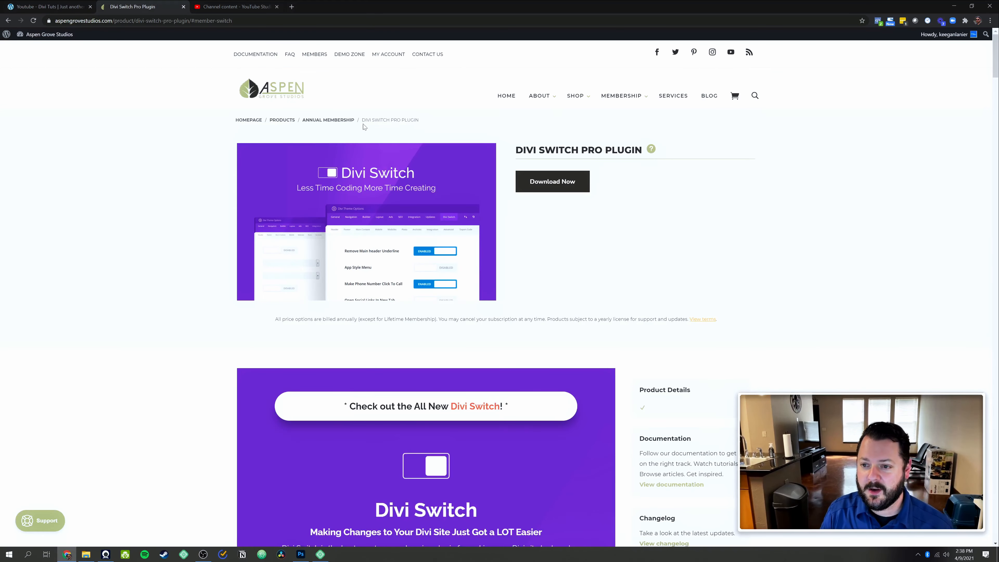
left_click(46, 5)
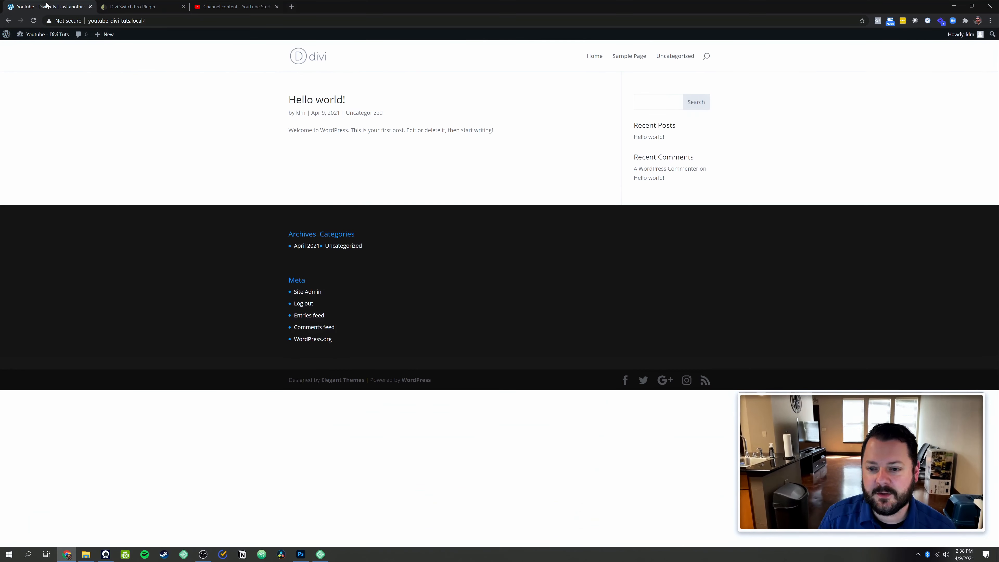
Install the plugin by uploading divi-switch-pro-AGS-4.0.4.zip from the Downloads folder, and activate it.
left_click(24, 32)
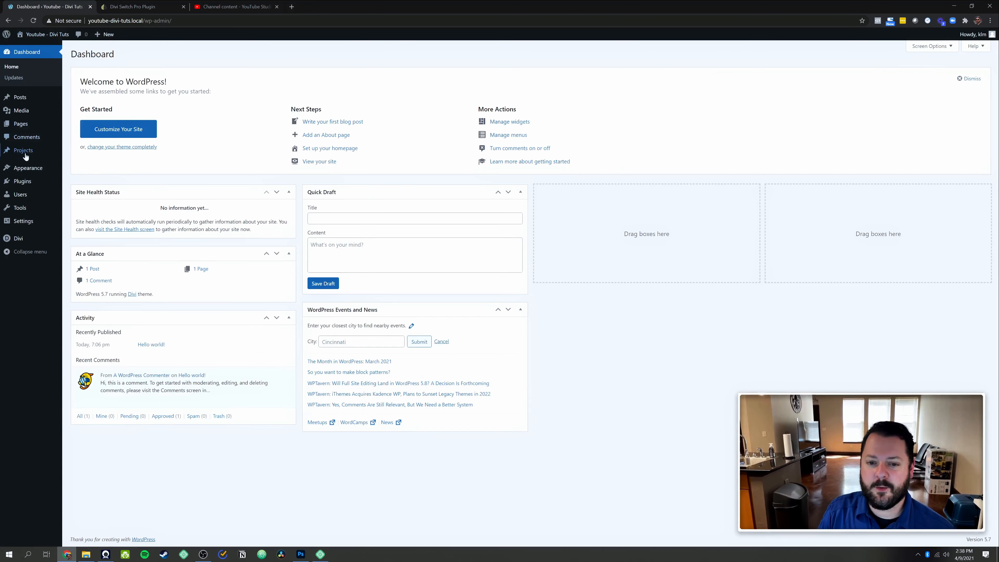
mouse_move(27, 169)
mouse_move(65, 182)
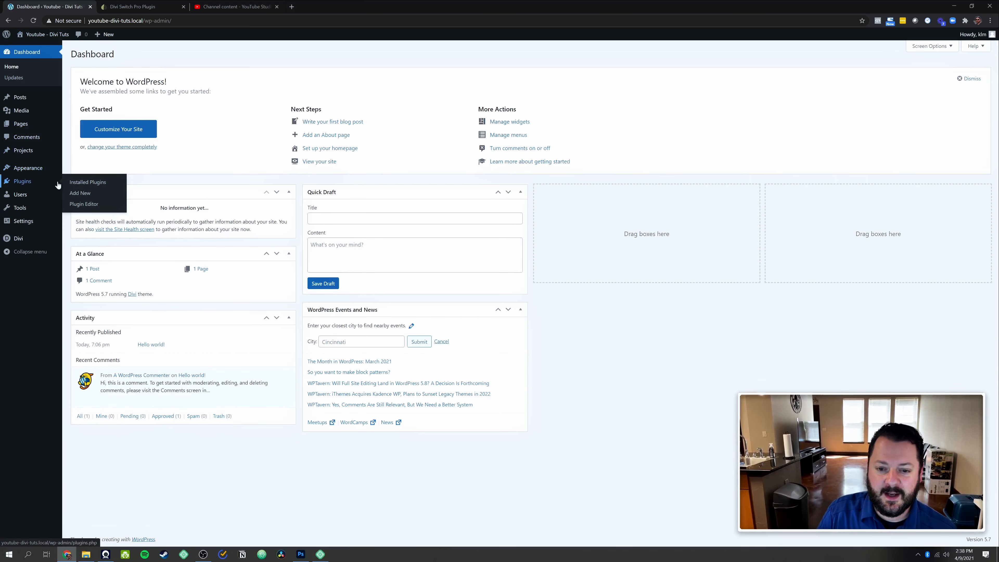
left_click(81, 198)
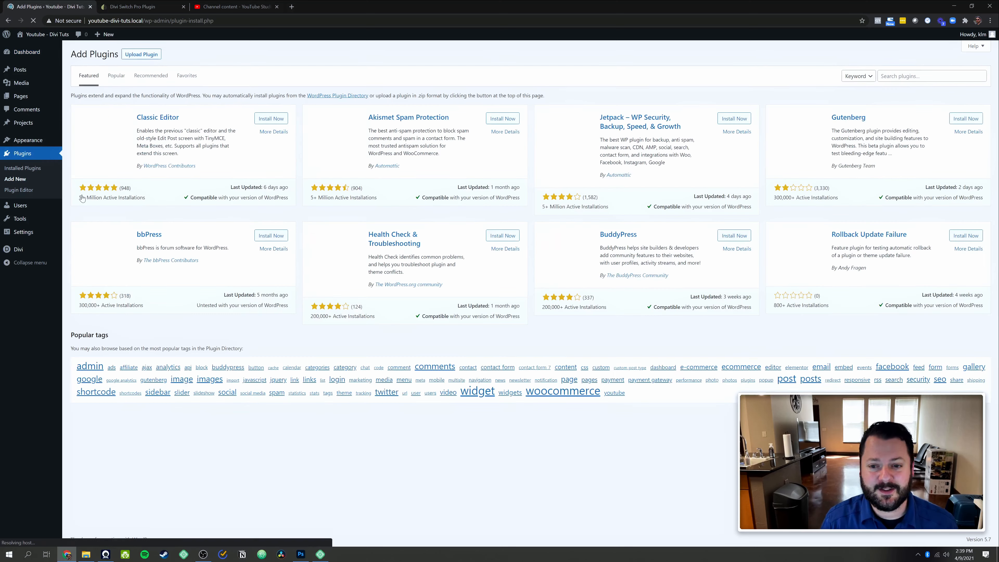
left_click(144, 54)
left_click(476, 124)
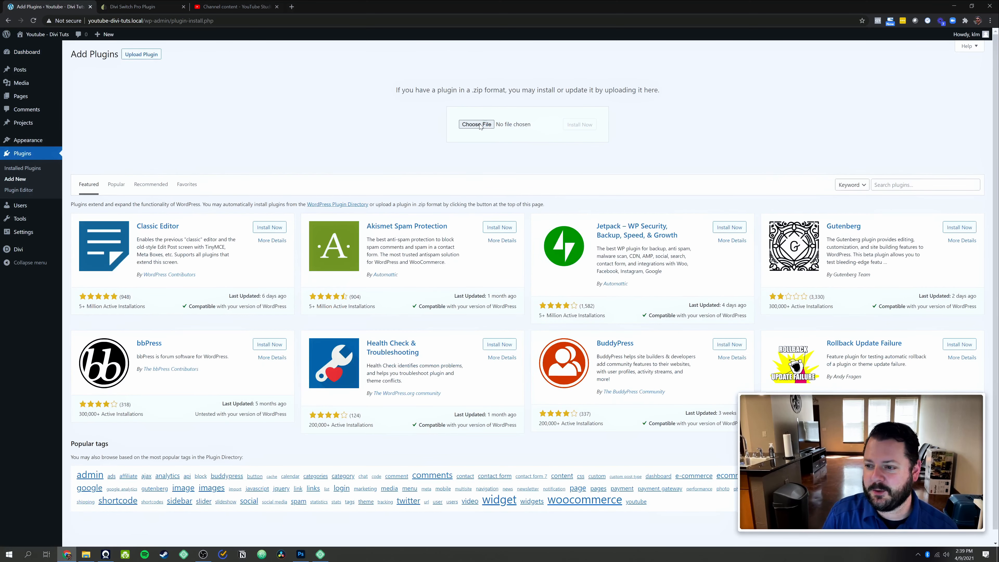
left_click(35, 70)
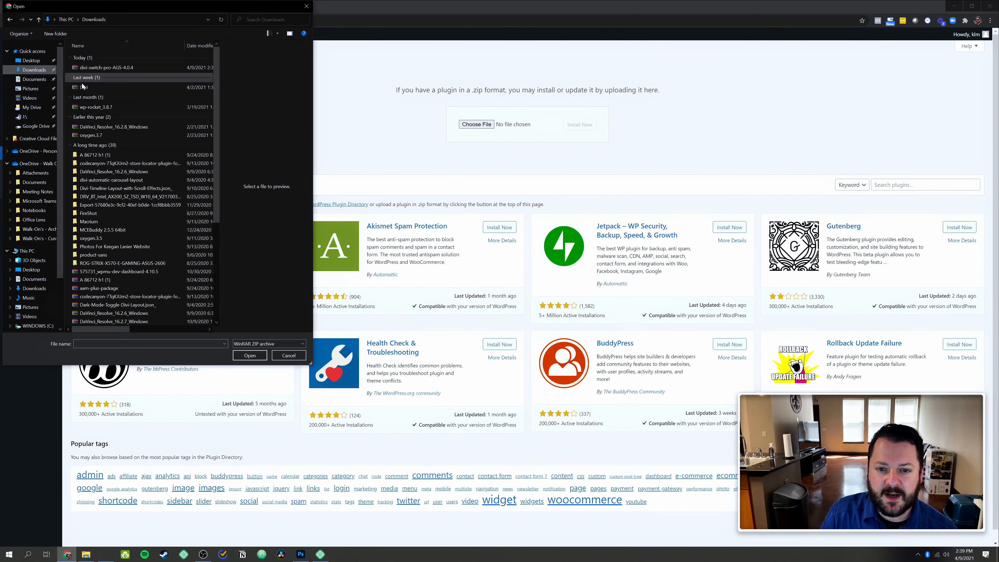
double_click(93, 70)
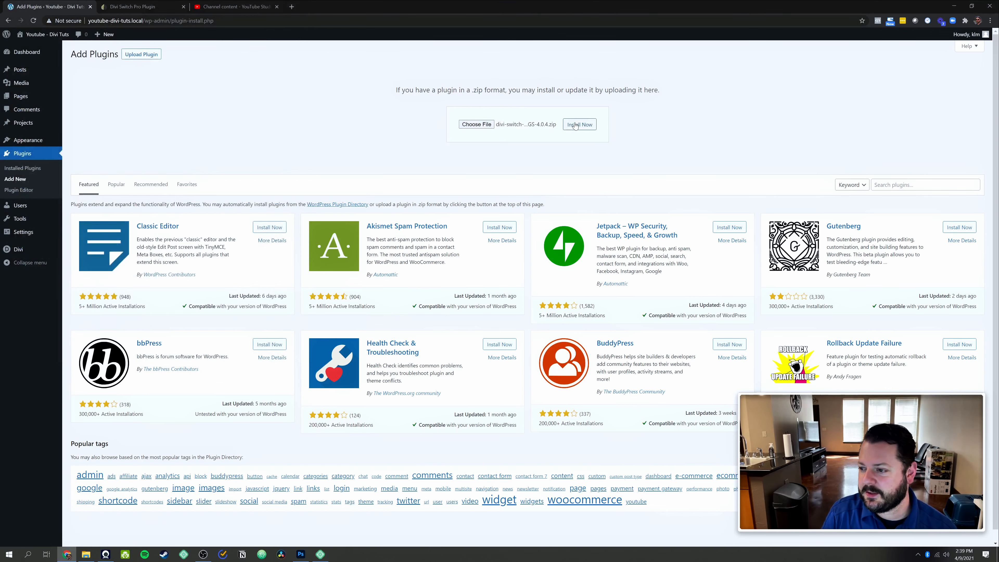
left_click(577, 125)
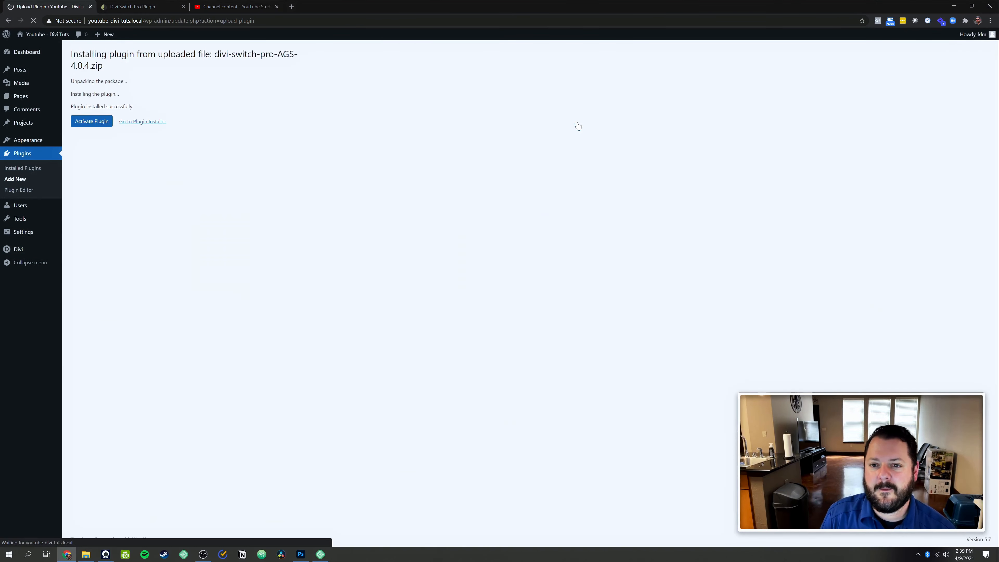
left_click(79, 126)
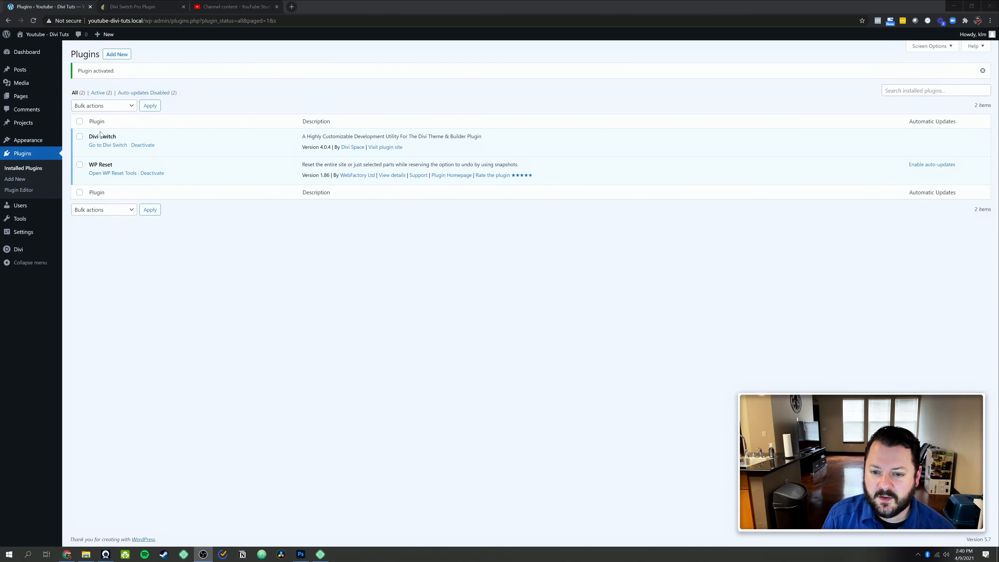
Go to the Divi Switch settings and review the Import/Export, Advanced and Header options.
left_click(108, 146)
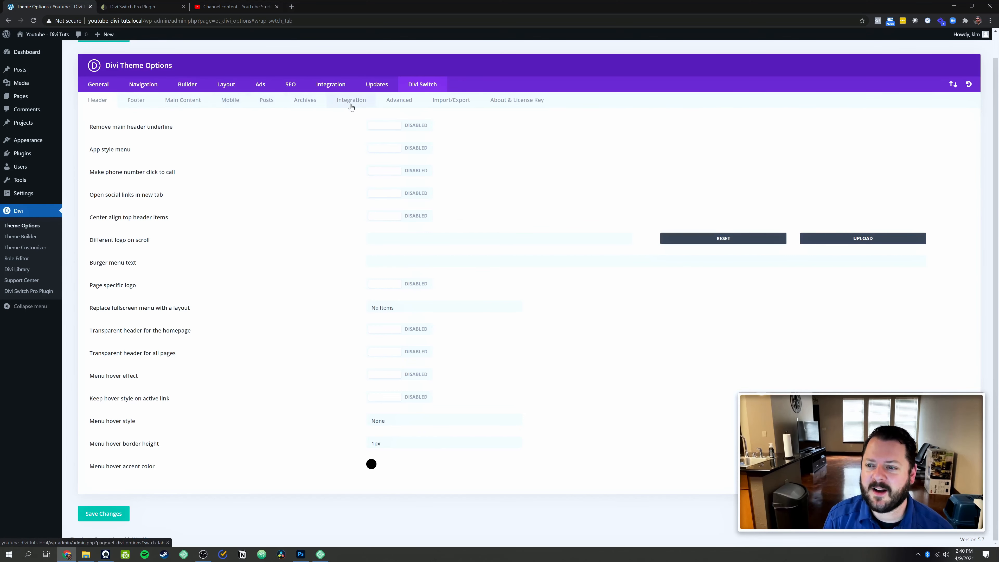
left_click(455, 102)
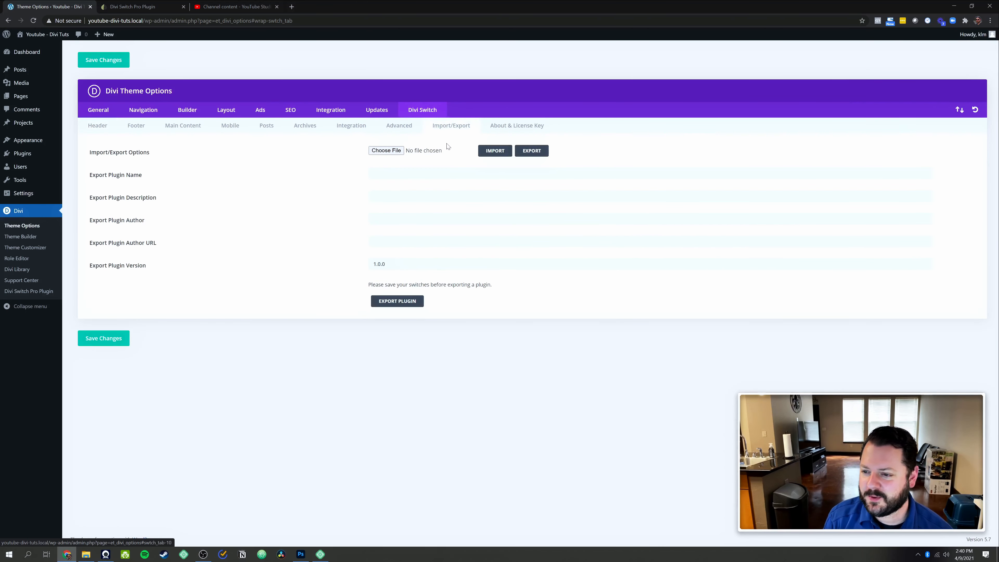
left_click(404, 128)
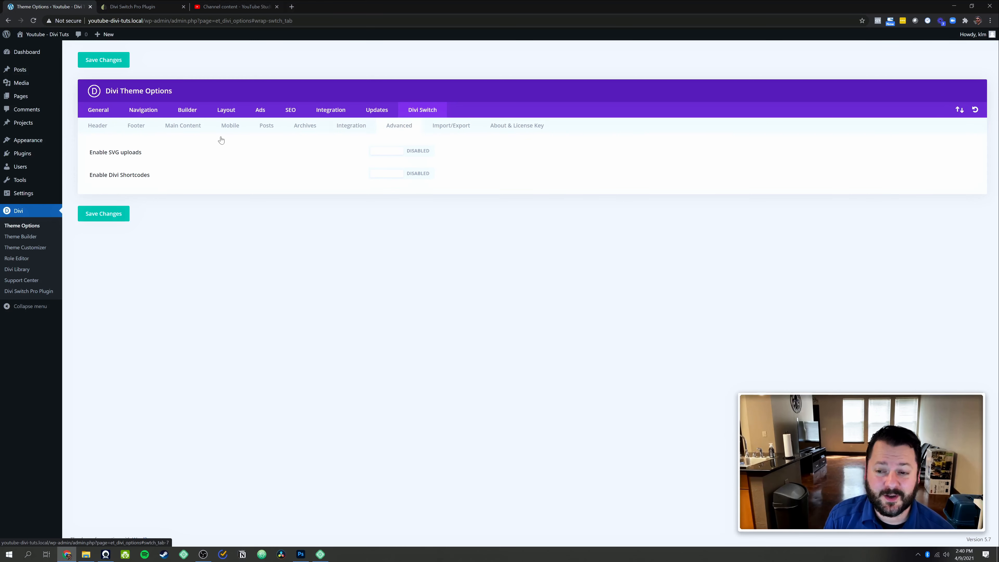
left_click(104, 123)
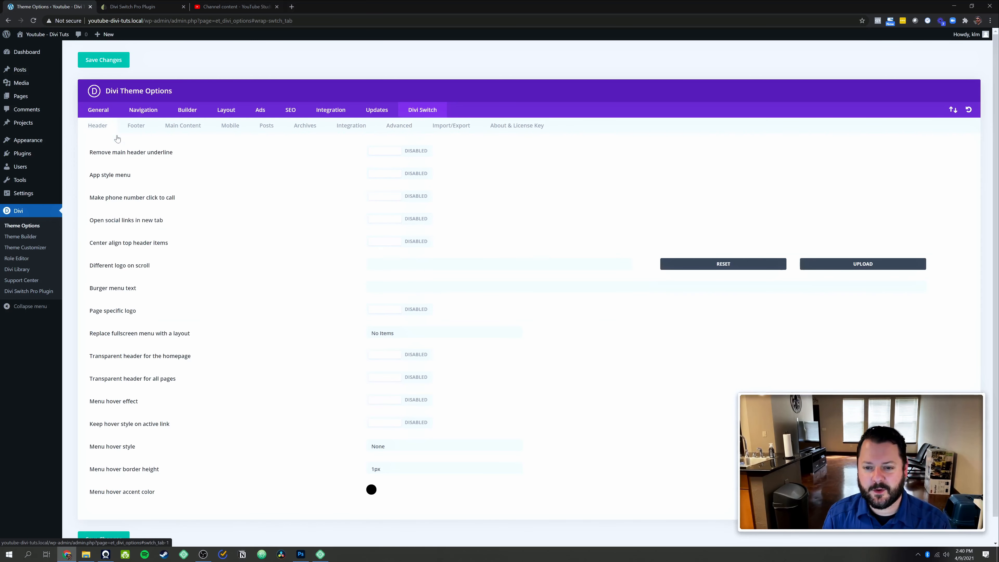
Open the site's front end in a separate browser tab and view its header.
right_click(43, 33)
left_click(69, 38)
left_click(140, 6)
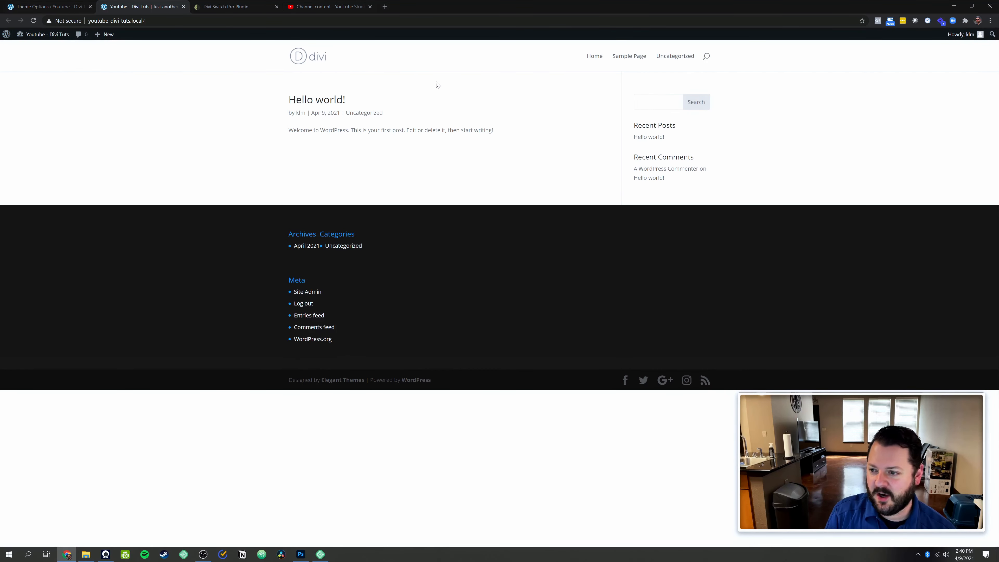
Enable "Remove main header underline" in the Divi Switch header options, save the changes, and reload the front end.
left_click(45, 4)
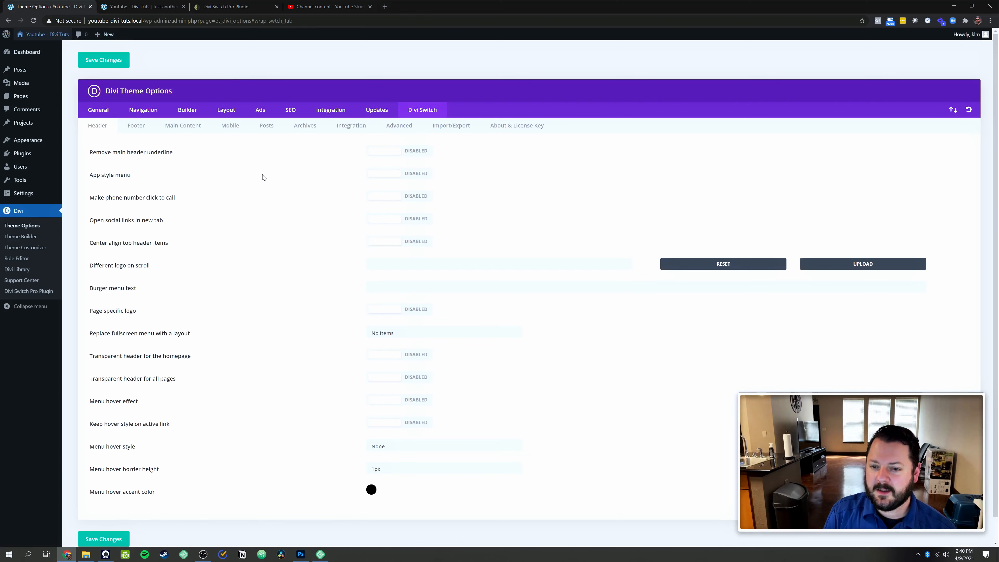
left_click(396, 157)
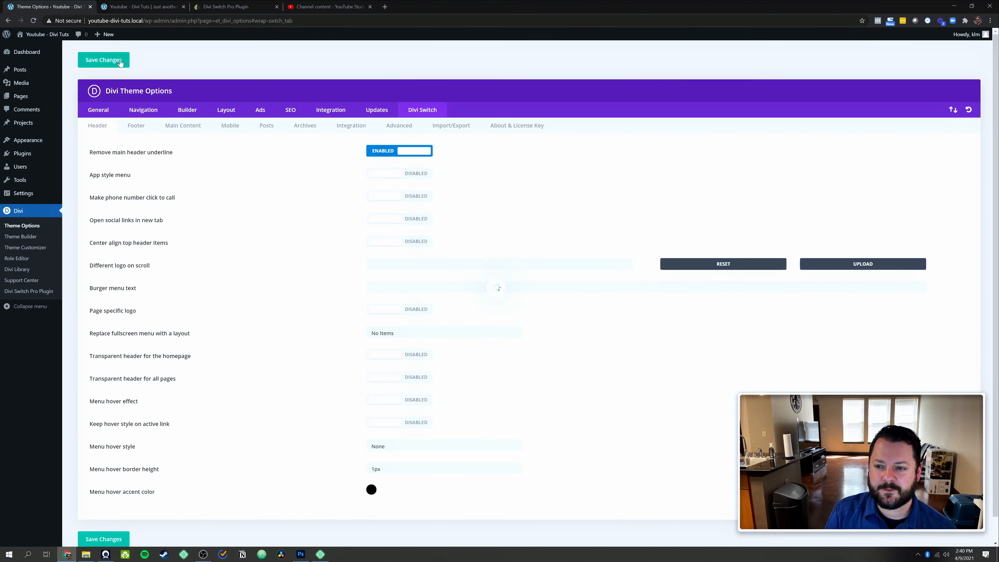
left_click(157, 11)
left_click(33, 22)
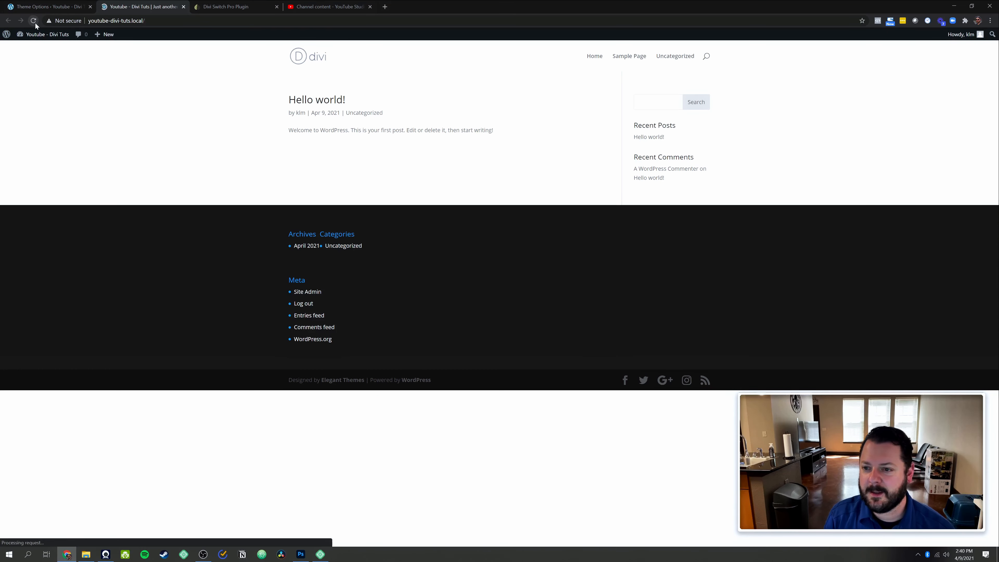
Reduce the browser window to mobile width, move it to the screen's upper-left corner, and check the site's mobile menu.
left_click(16, 7)
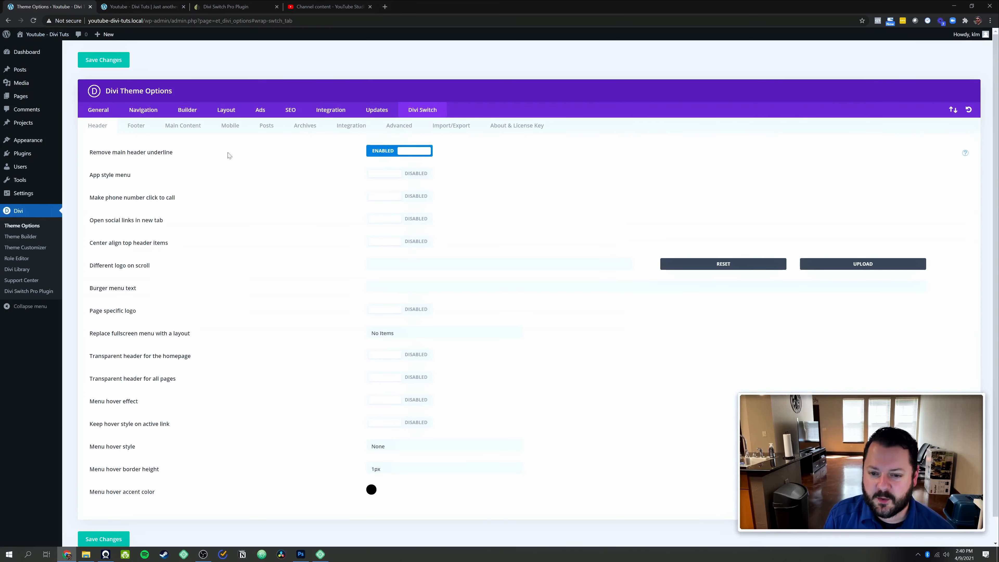
left_click(141, 7)
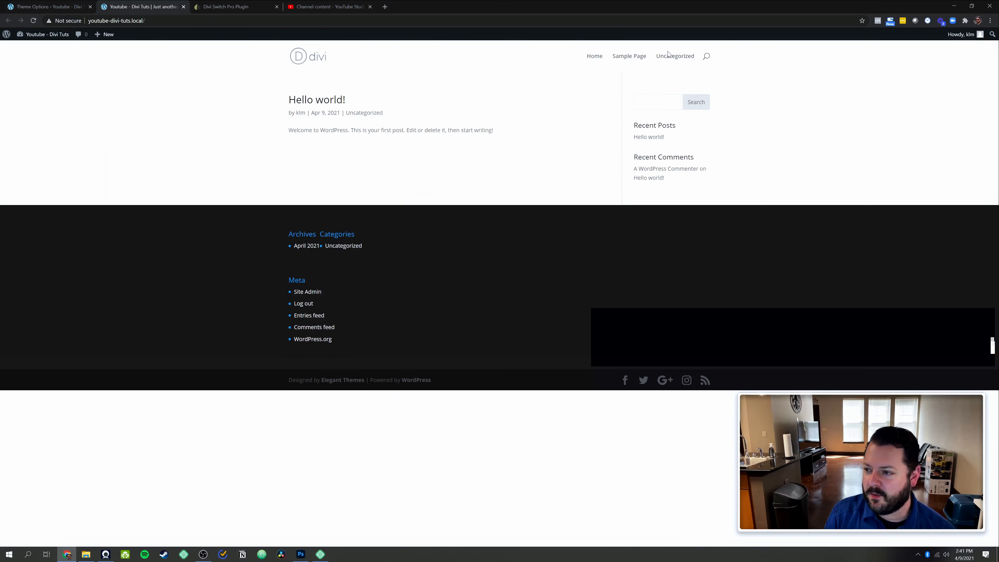
left_click(972, 6)
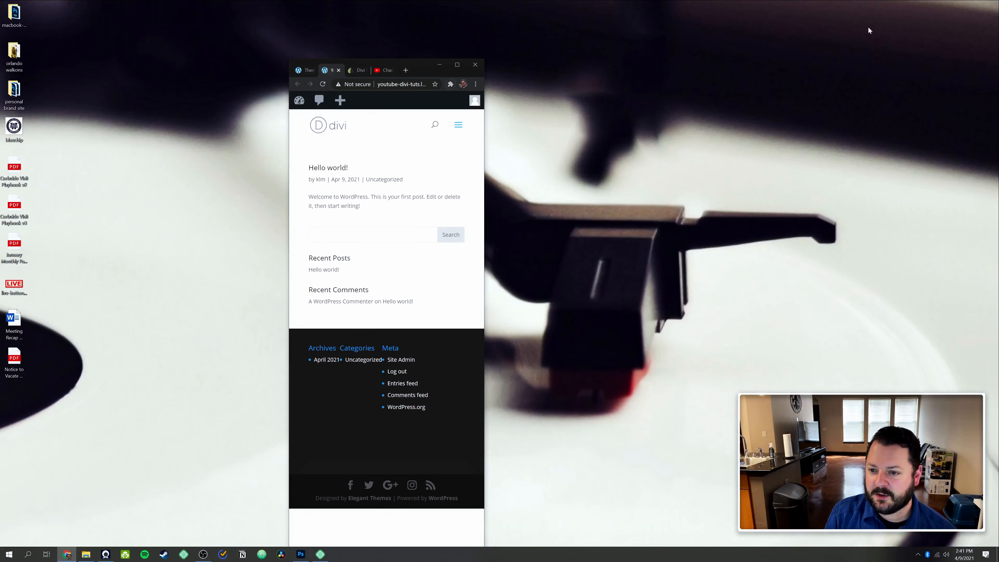
left_click_drag(417, 69, 131, 15)
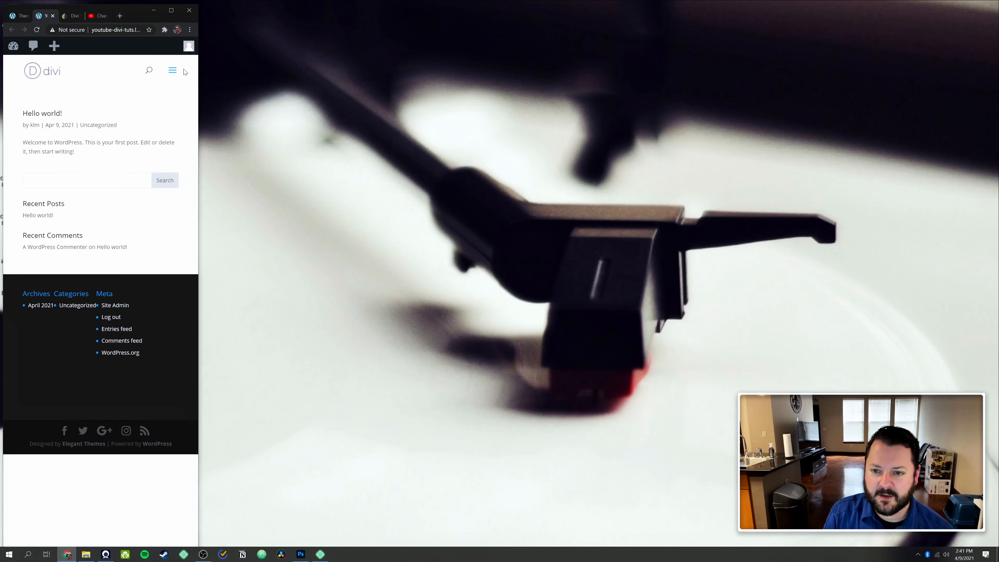
left_click(173, 70)
Enable "App style menu" in the Divi Switch header options, save the changes, and reload the front end.
left_click(17, 16)
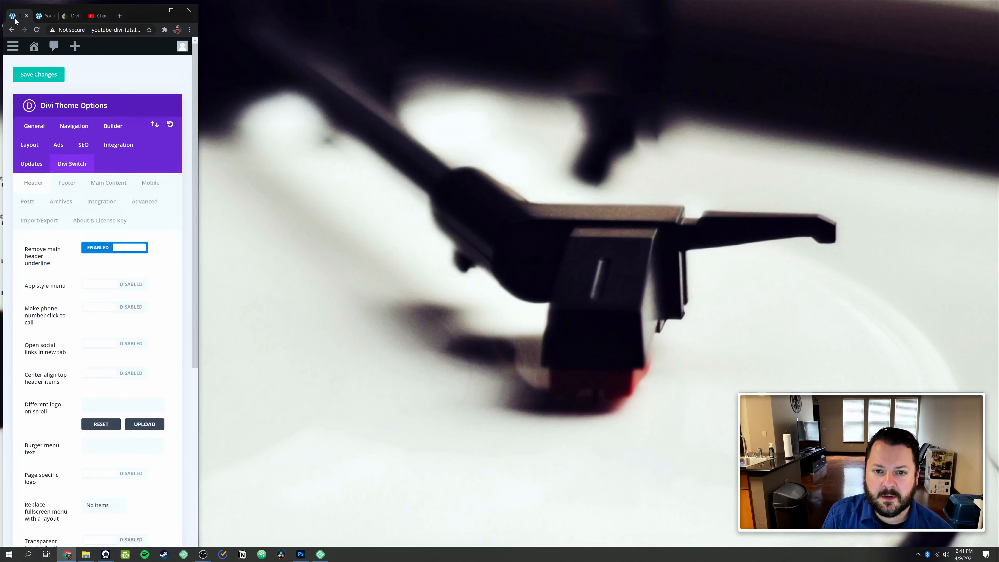
left_click(95, 299)
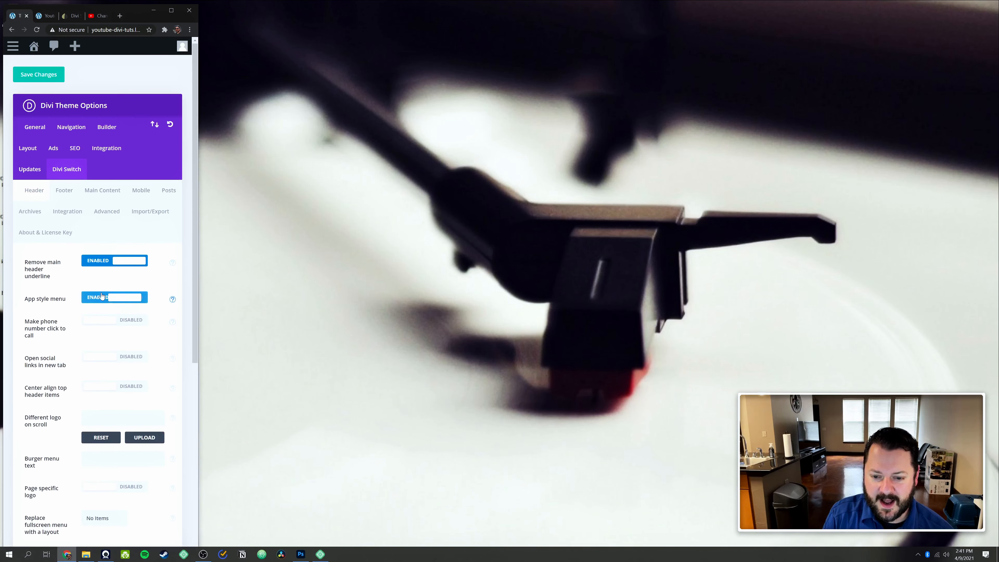
left_click(42, 75)
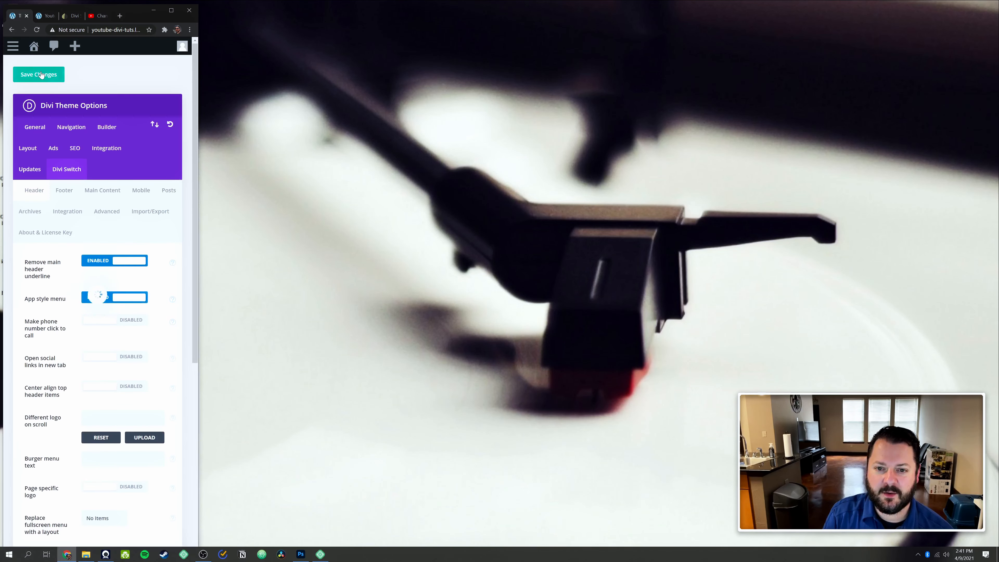
left_click(44, 18)
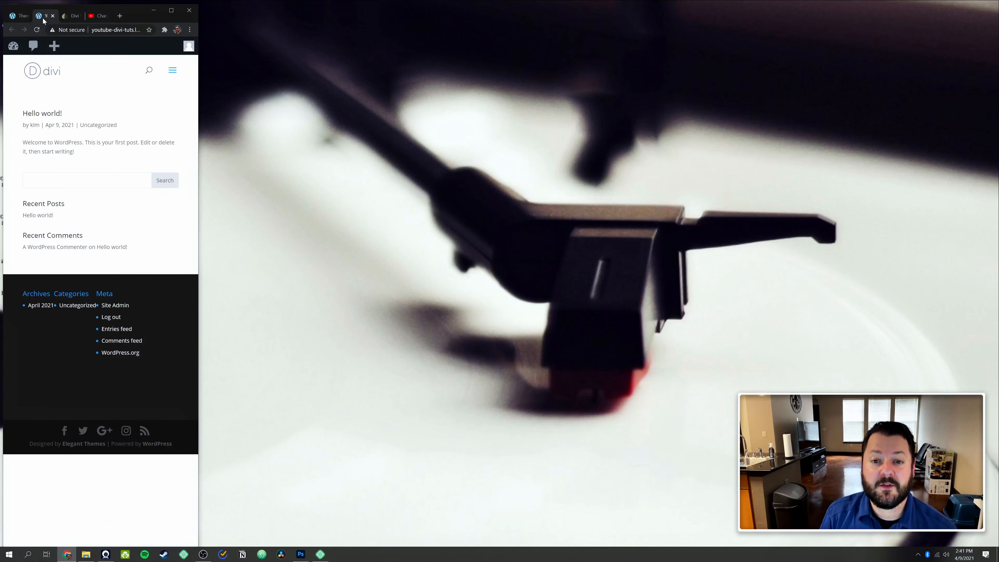
left_click(37, 30)
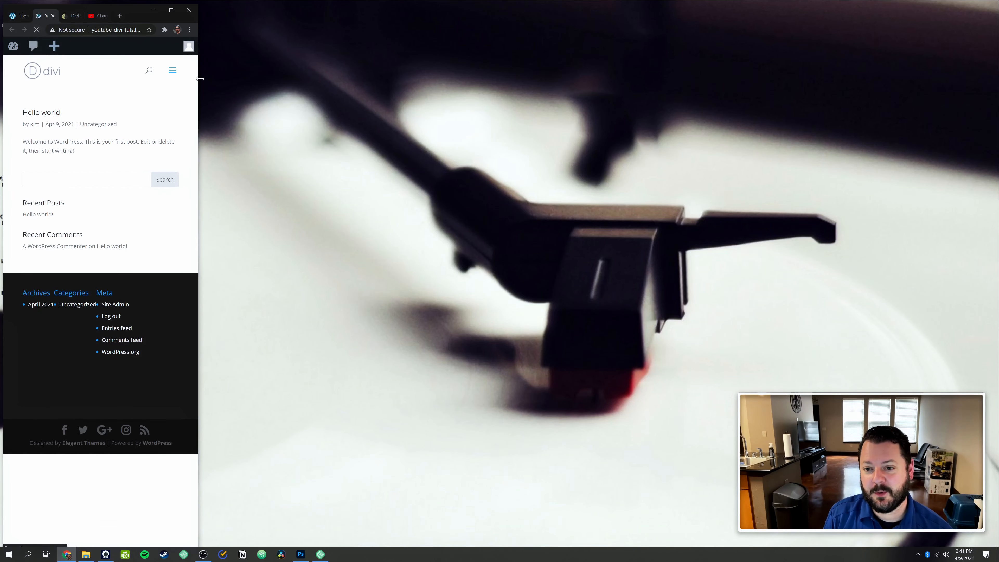
Test the hamburger menu at mobile width, then maximize the browser window and expand the menu at desktop width.
left_click(172, 71)
left_click(172, 71)
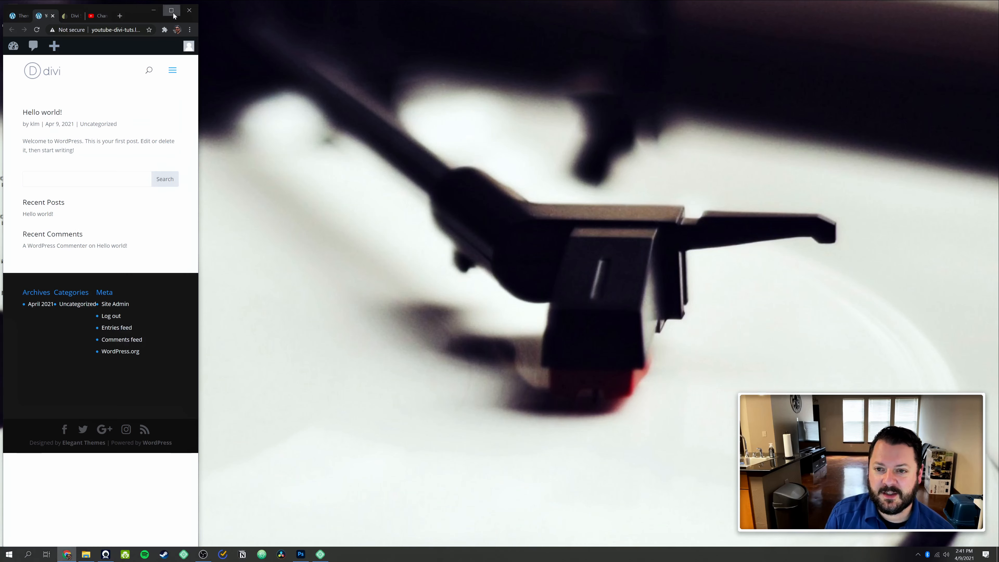
left_click(171, 11)
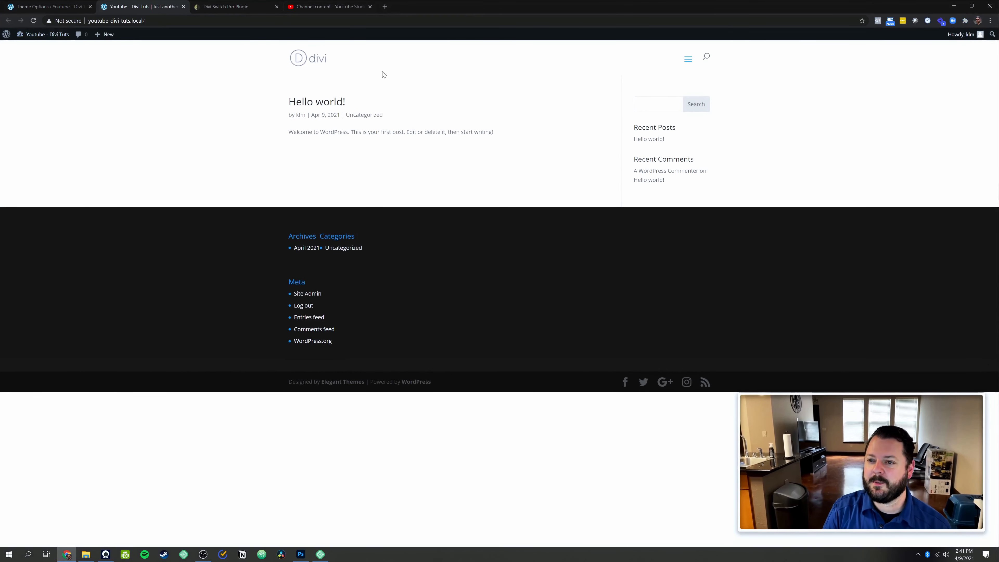
left_click(691, 60)
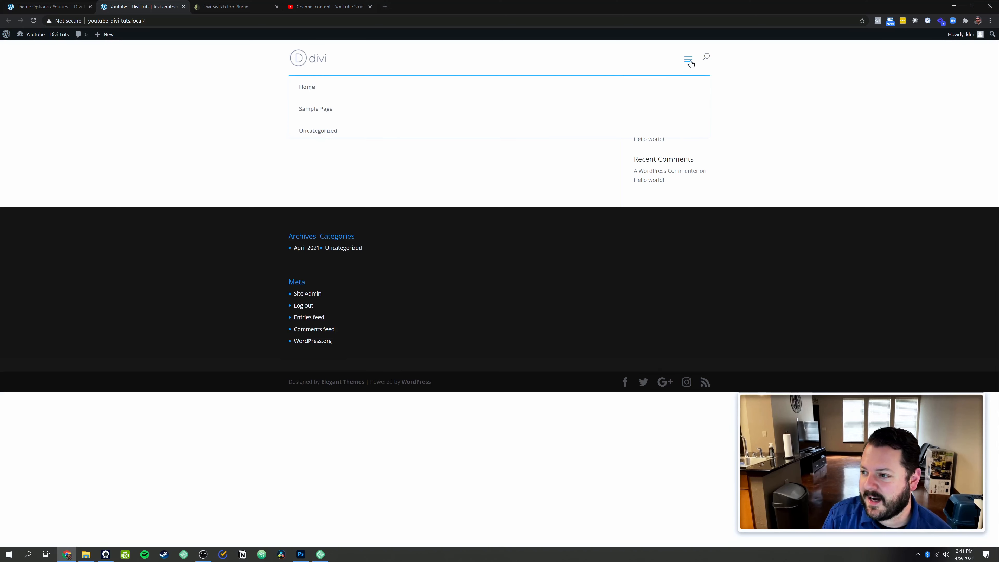
Collapse the front-end header menu, then enable "Open social links in new tab" in the Divi Switch header options.
left_click(689, 63)
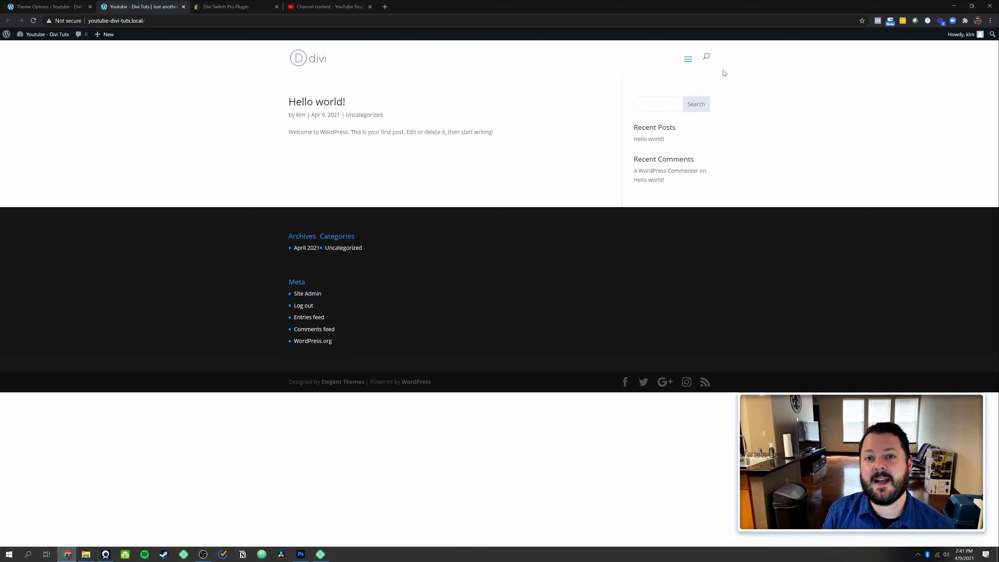
left_click(60, 7)
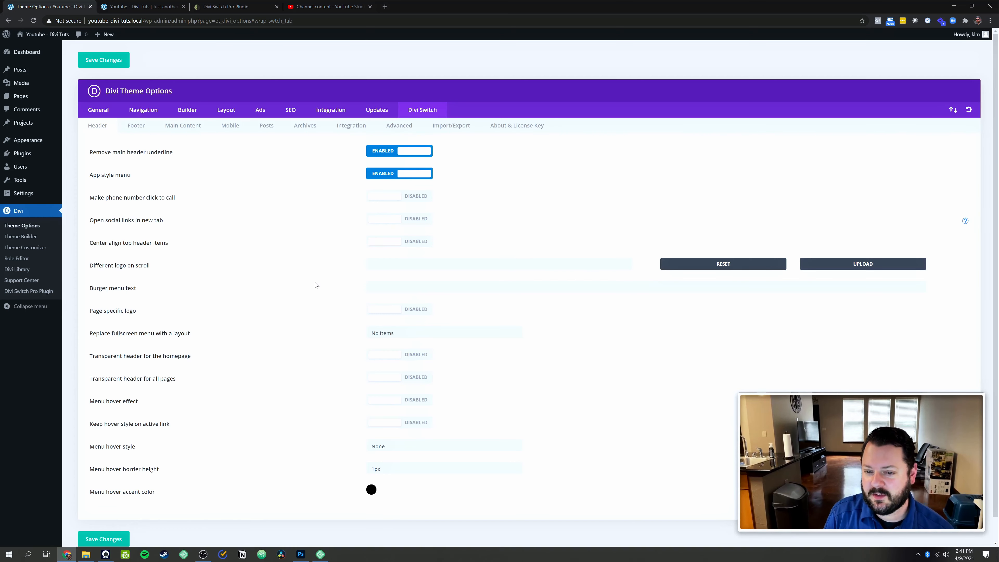
left_click(99, 110)
scroll(252, 317, "down", 7)
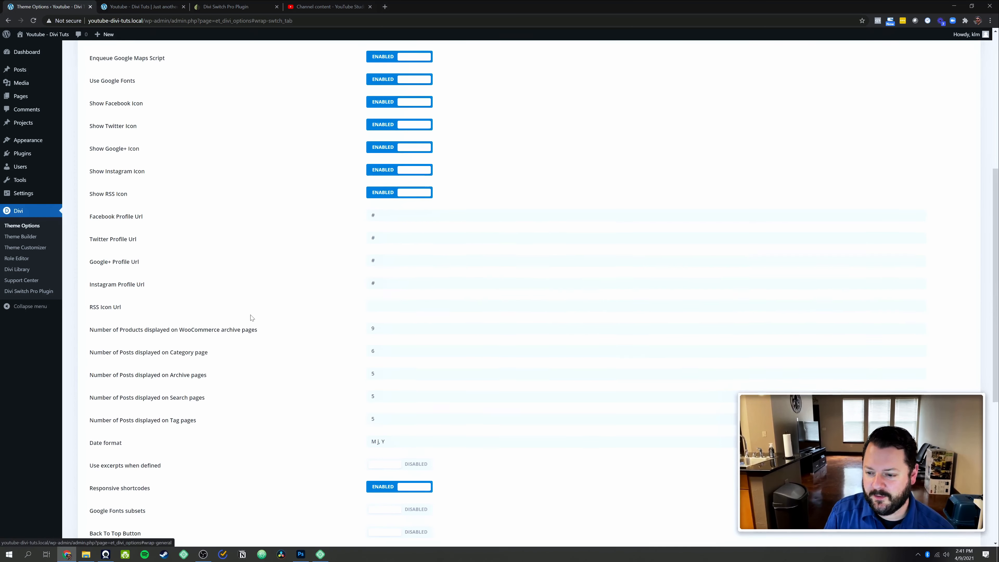
scroll(343, 349, "up", 8)
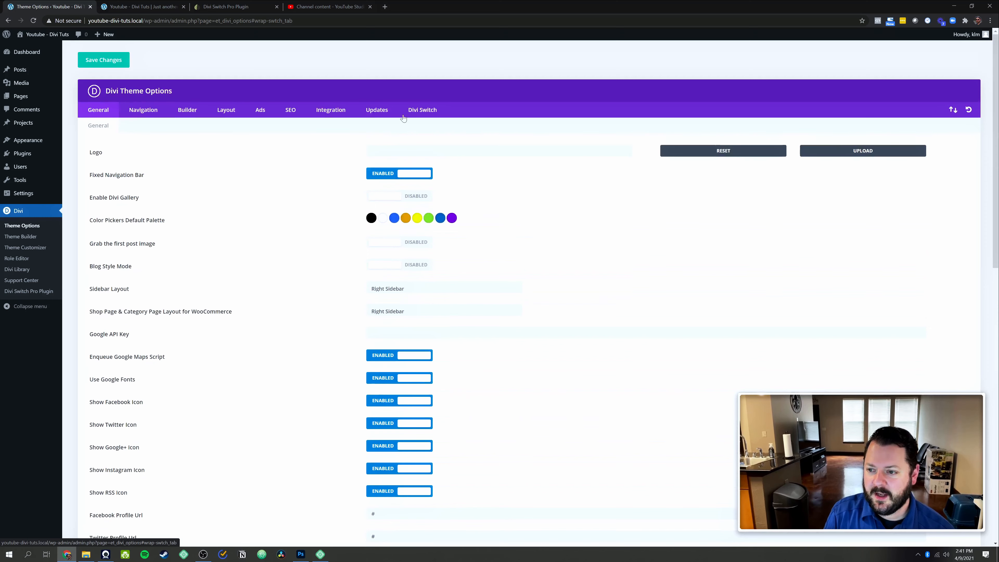
left_click(423, 110)
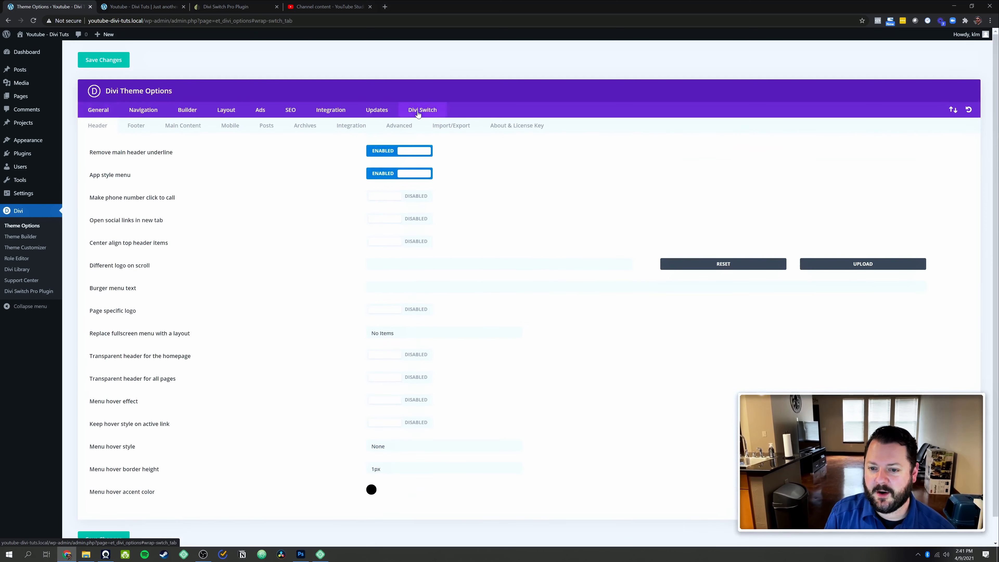
left_click(391, 224)
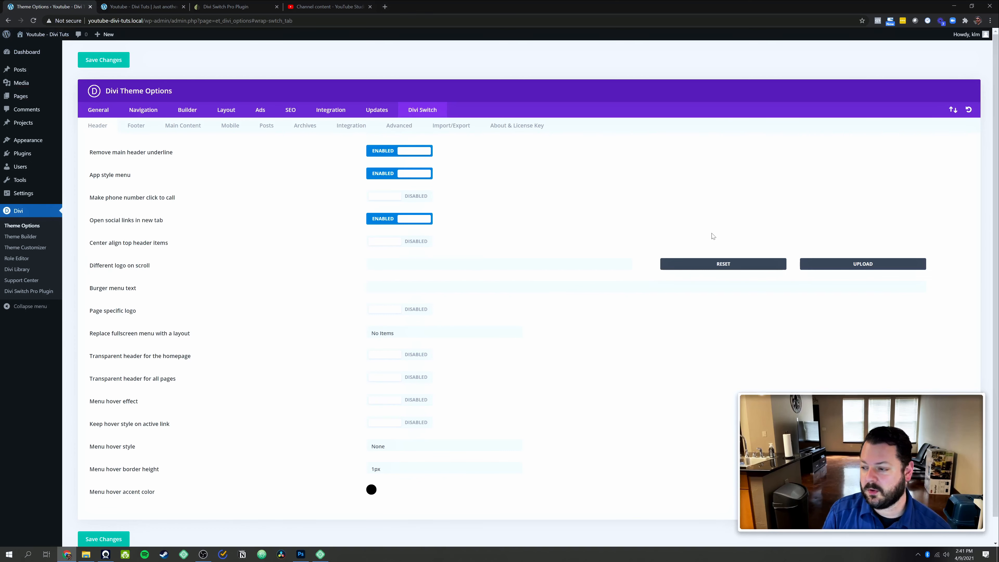
For the "Different logo on scroll" option, upload Redefined-Creative-Site-Logo-Alt2 from the Google Drive folder Branding > 2021 Rebrand > Logos.
left_click(854, 271)
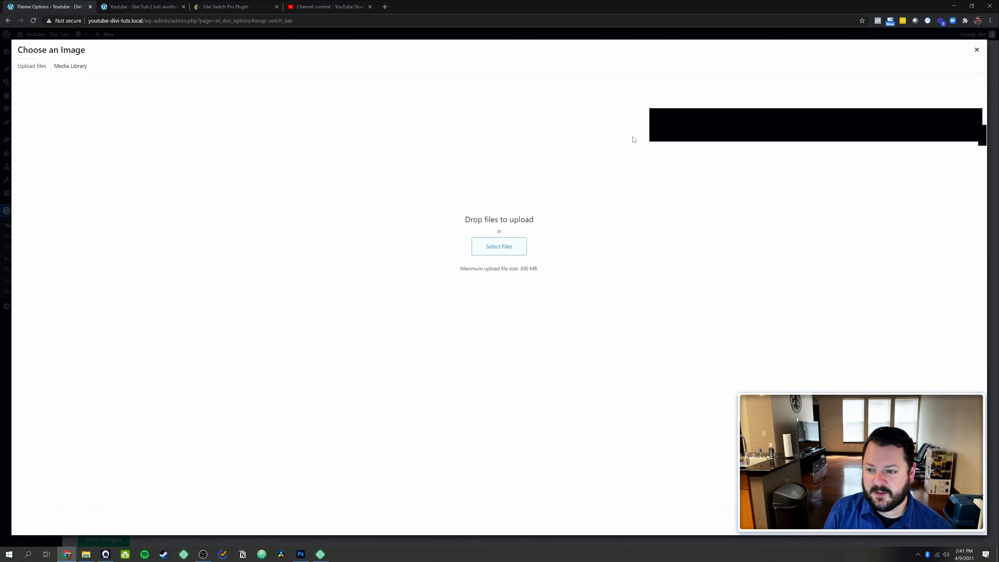
left_click(70, 66)
left_click(41, 71)
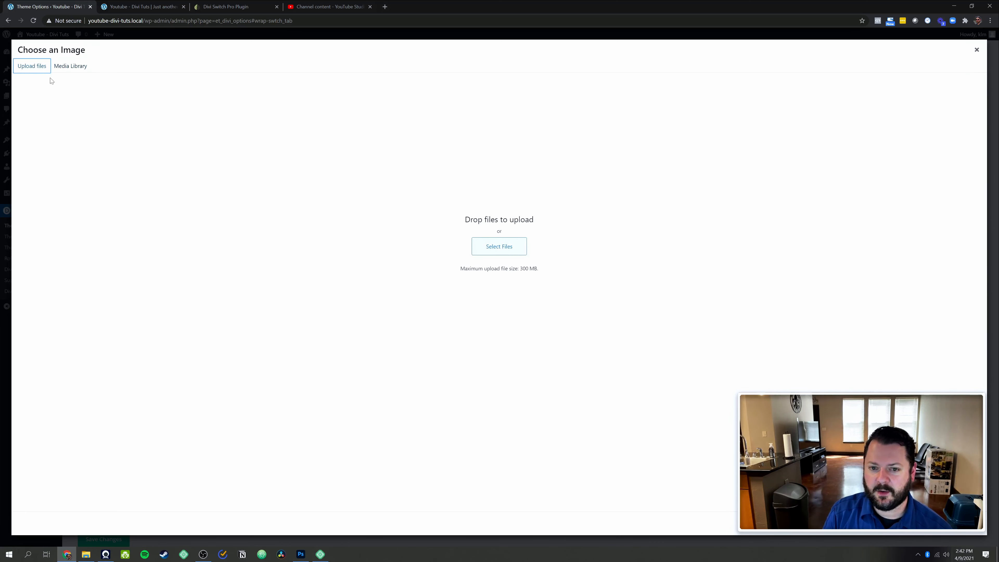
left_click(495, 253)
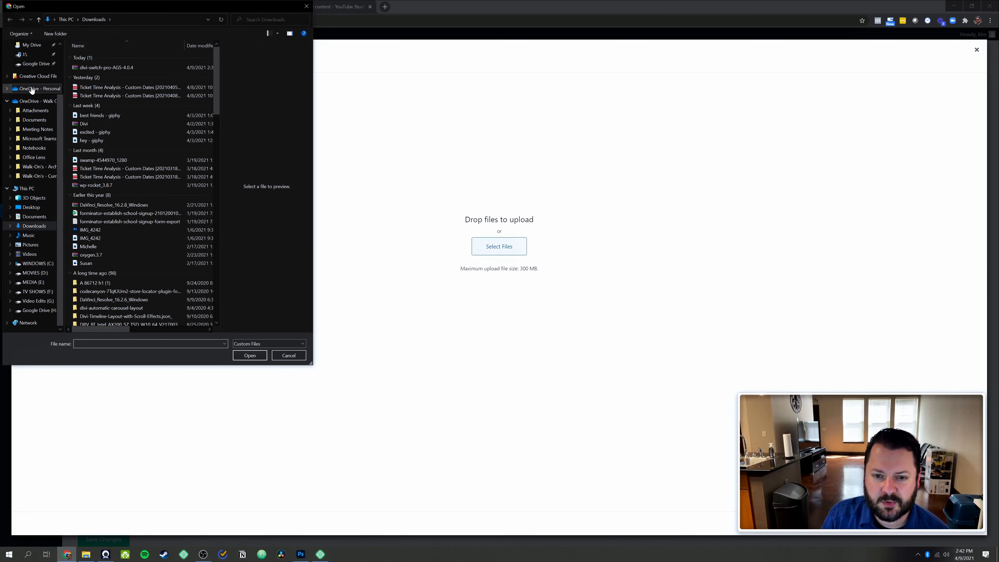
left_click(35, 64)
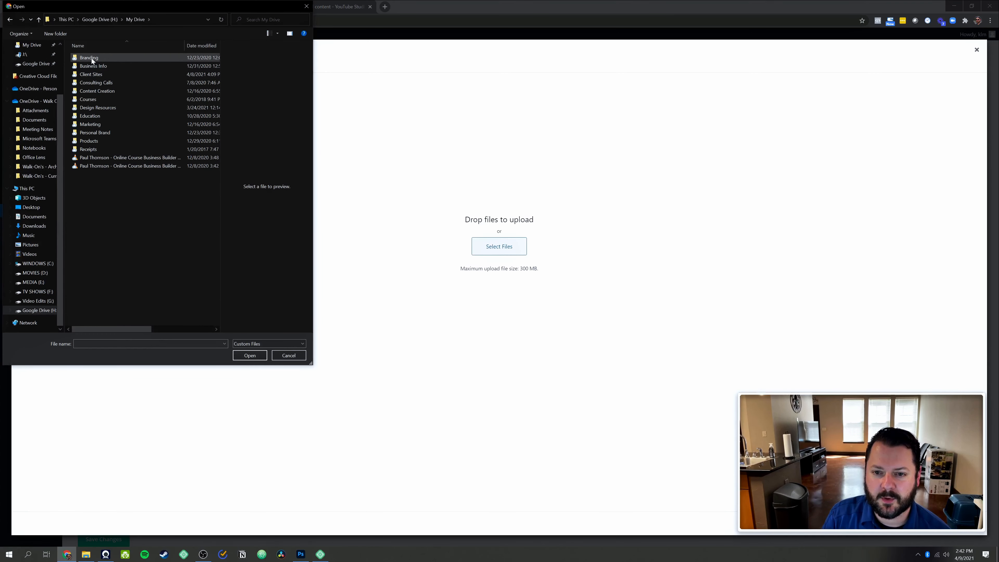
double_click(92, 66)
key("alt+Left")
double_click(90, 58)
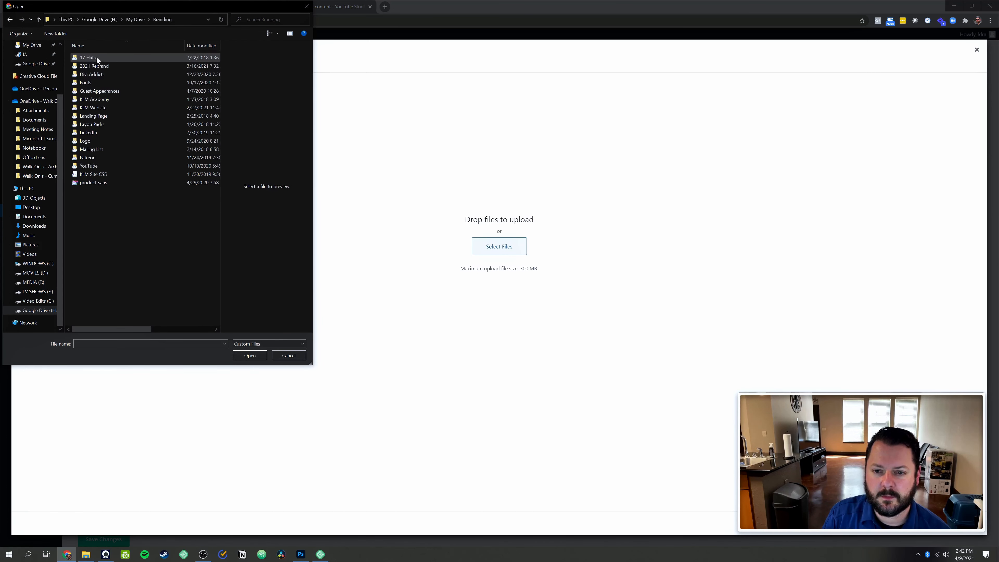
double_click(97, 69)
double_click(100, 58)
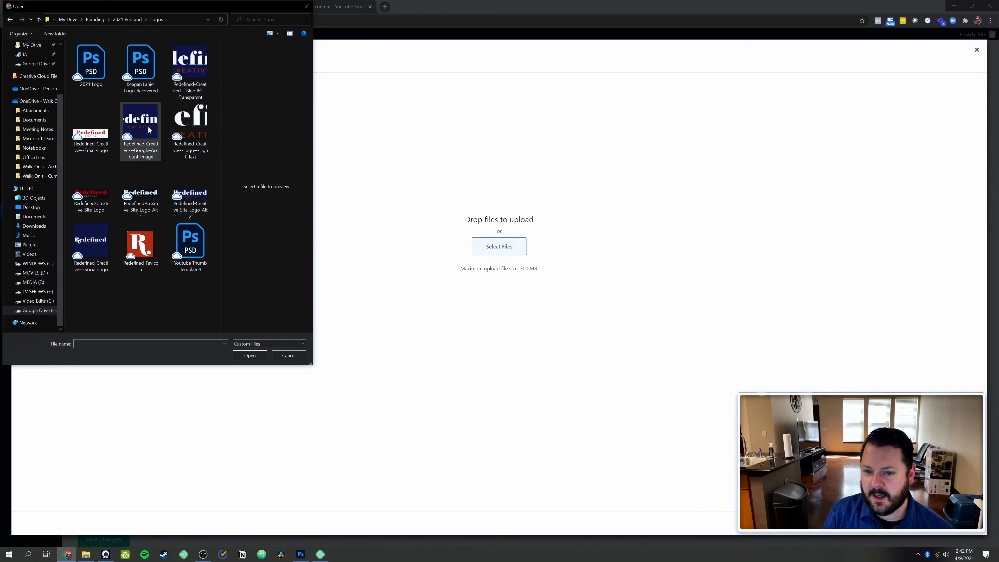
double_click(191, 194)
Upload the Redefined-Creative-Social-logo image from the Logos folder and set it as the different logo on scroll.
left_click(33, 66)
left_click(506, 246)
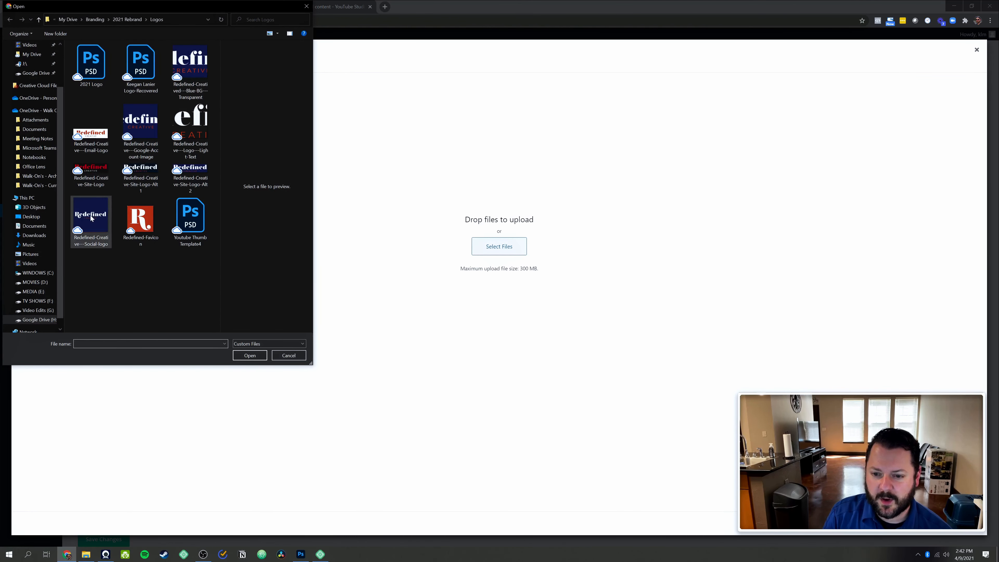
double_click(91, 217)
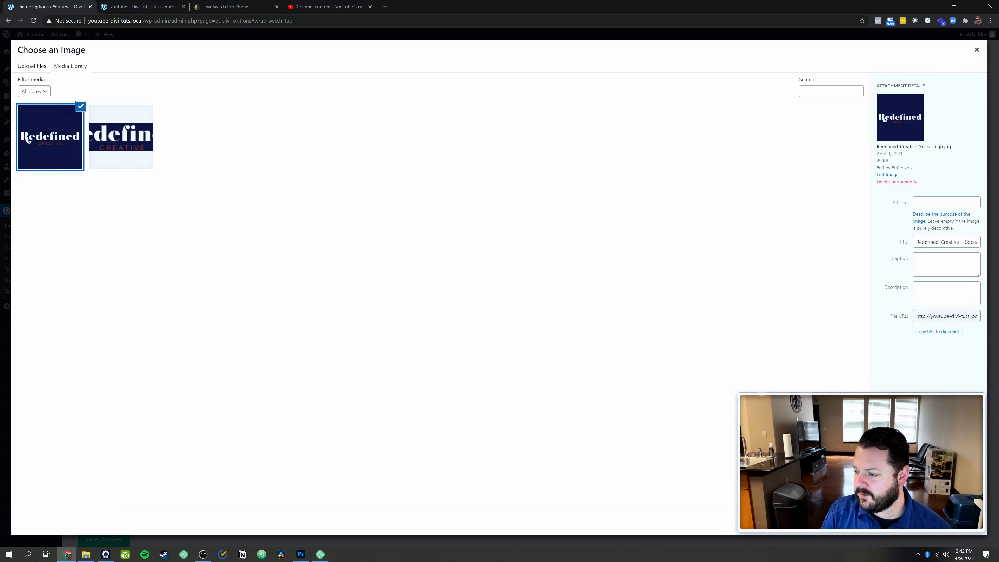
left_click(959, 523)
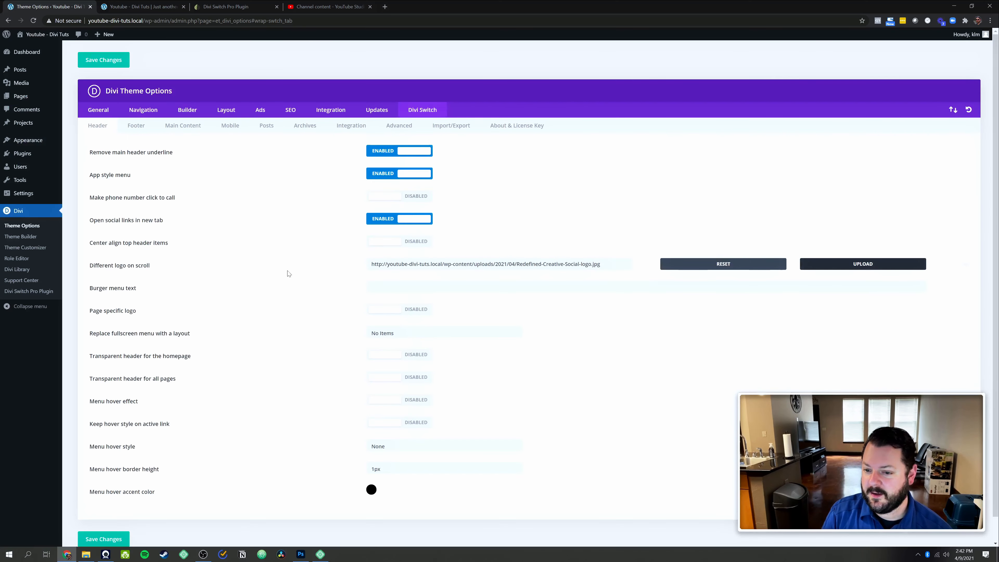
left_click_drag(116, 265, 340, 271)
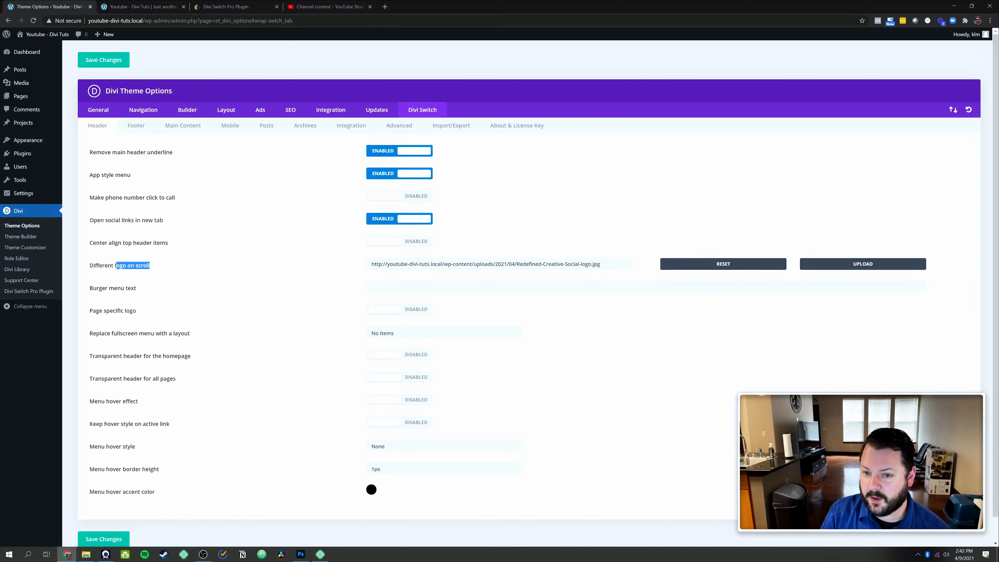
Set the site logo in Divi's general options to Redefined-Creative-Site-Logo-Alt2.jpg from the media library and save the changes.
left_click(97, 111)
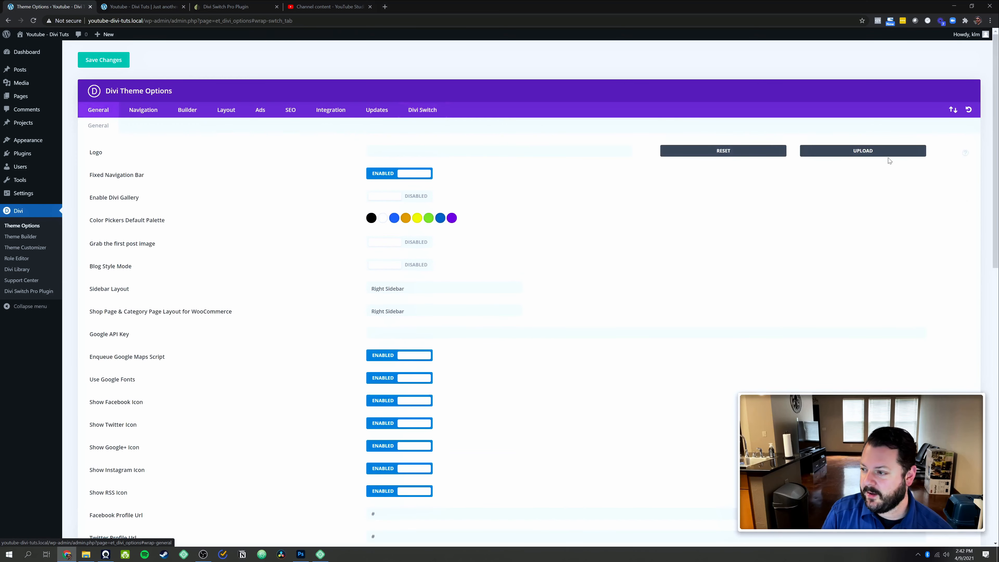
left_click(847, 154)
left_click(115, 137)
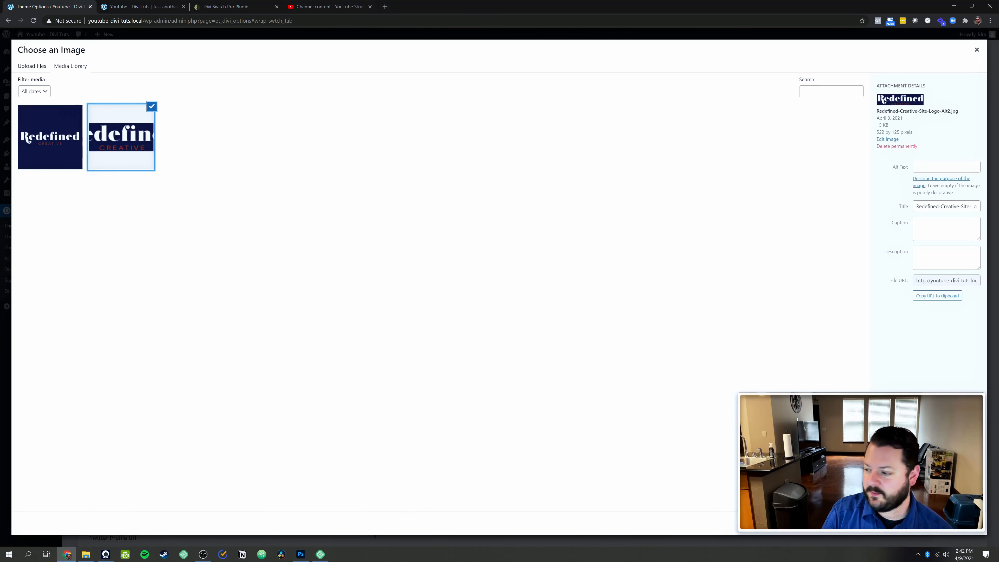
left_click(960, 524)
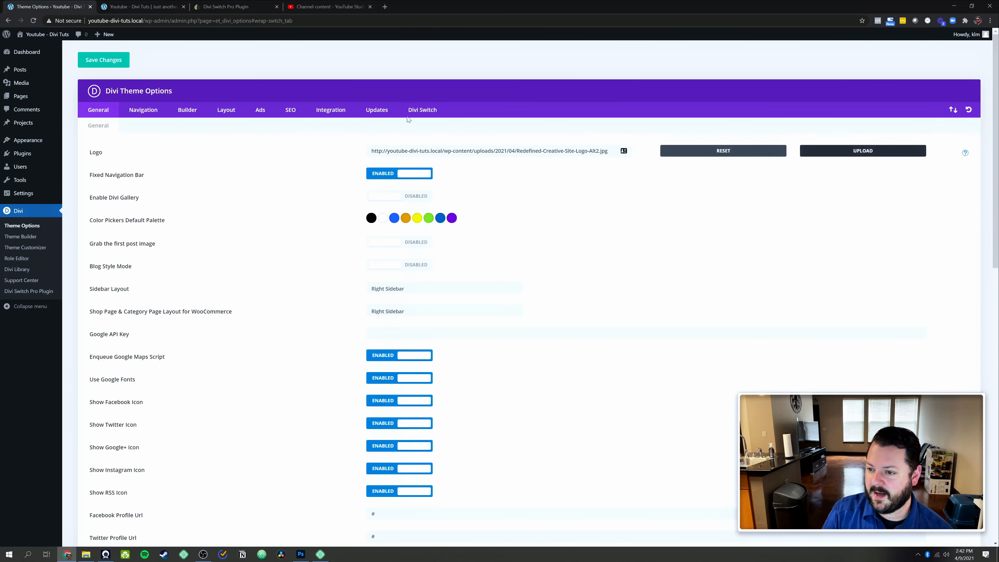
left_click(103, 59)
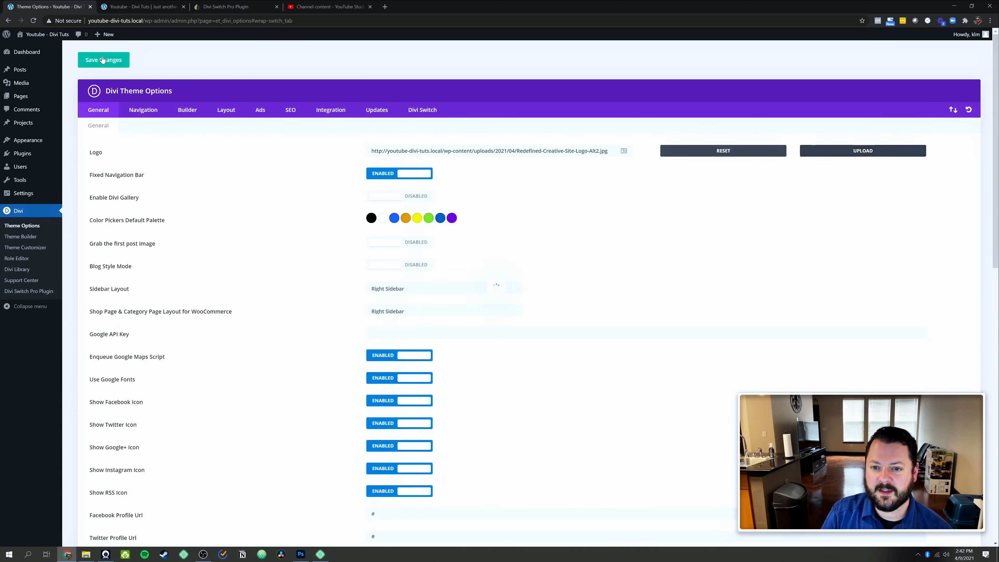
Open the "Hello world!" post on the front end and scroll it repeatedly to check the header logo swap.
left_click(129, 9)
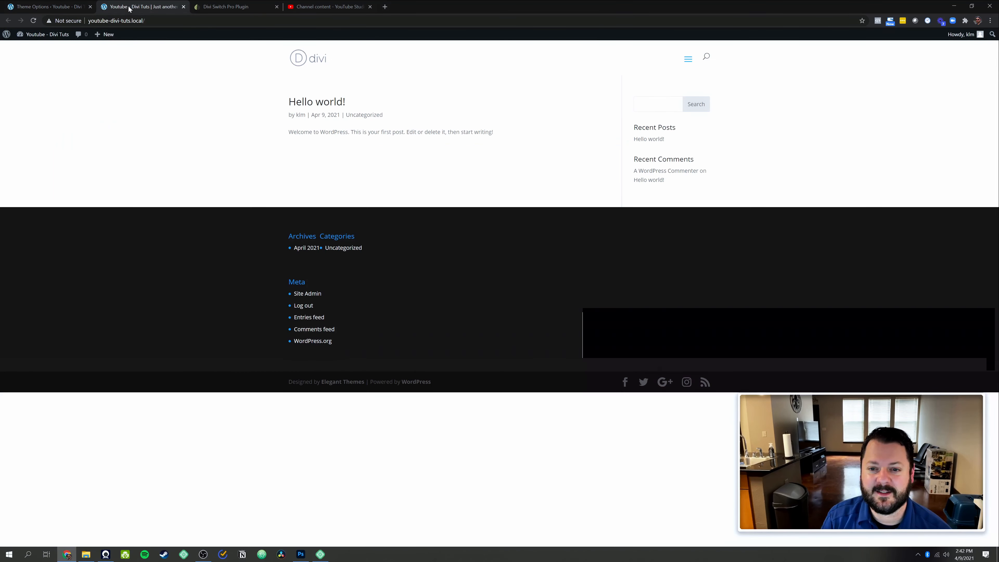
left_click(306, 59)
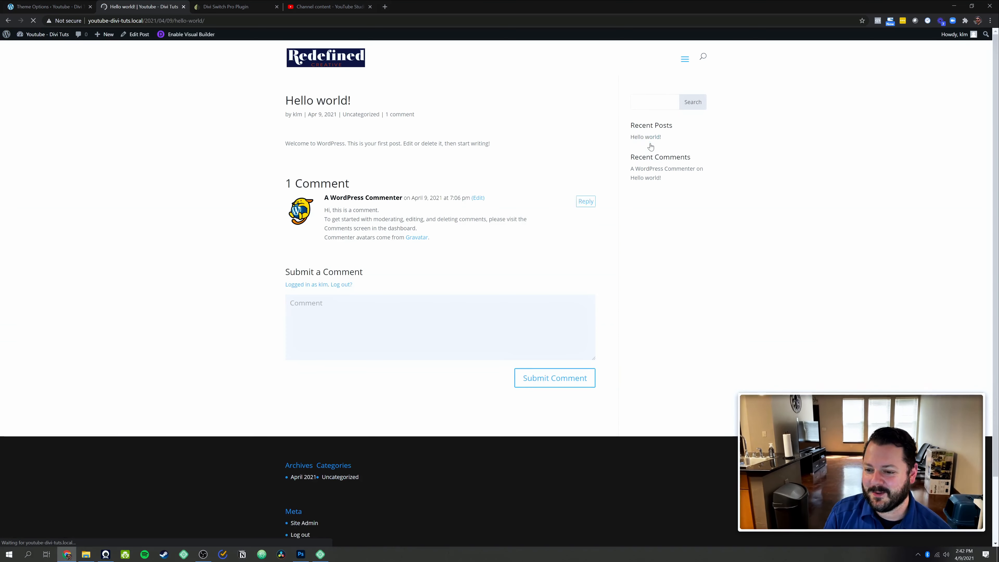
scroll(529, 173, "down", 2)
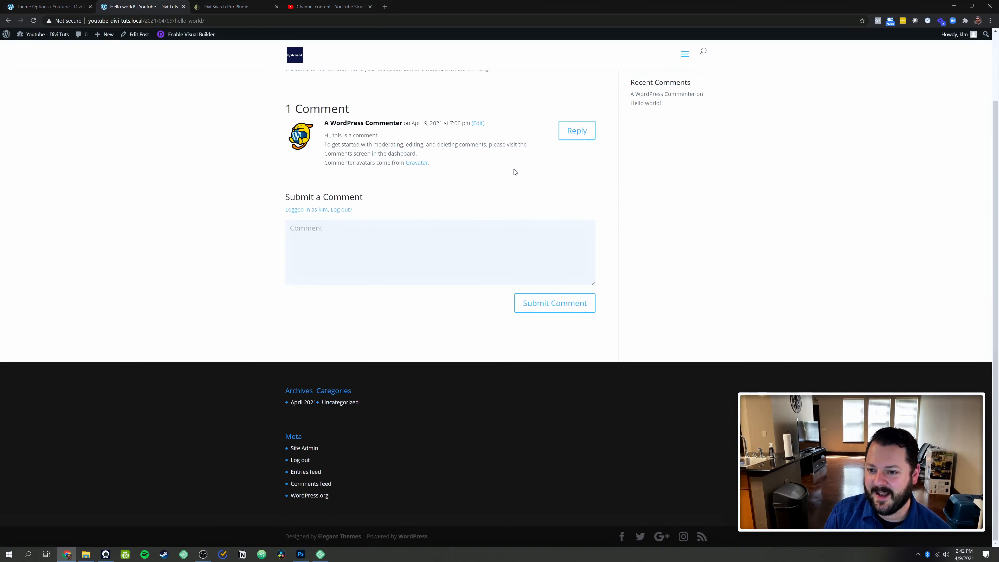
scroll(515, 172, "up", 2)
scroll(513, 172, "down", 2)
scroll(492, 168, "up", 2)
scroll(491, 168, "down", 2)
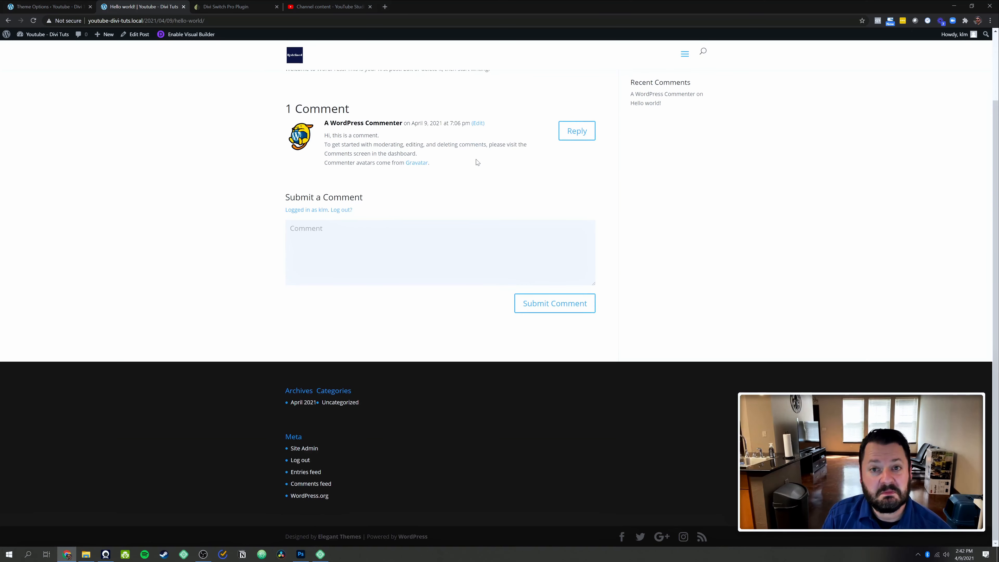
scroll(476, 162, "up", 2)
scroll(475, 161, "down", 1)
scroll(475, 161, "up", 1)
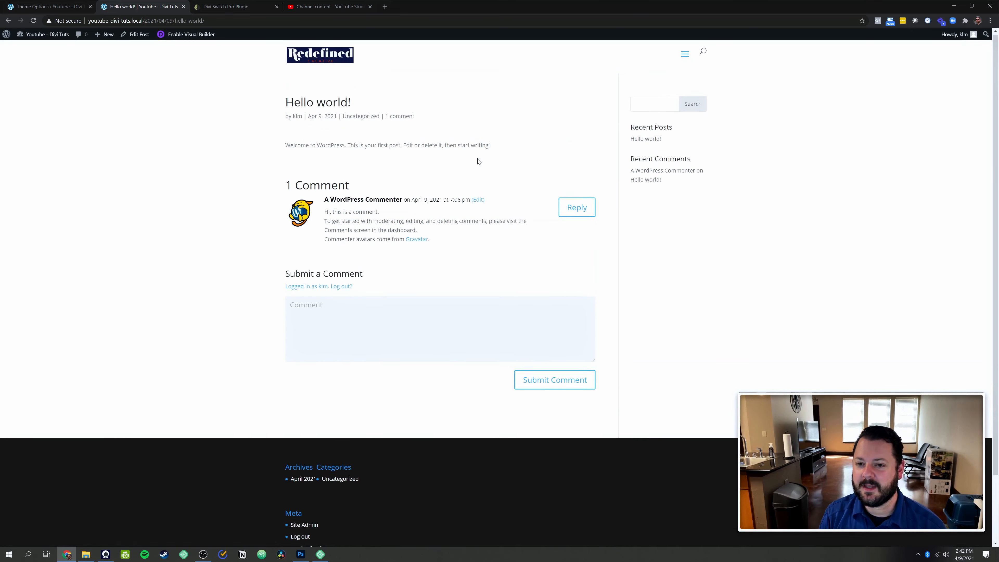
Set the burger menu text to "MENU" in the Divi Switch header options and save the changes.
left_click(55, 5)
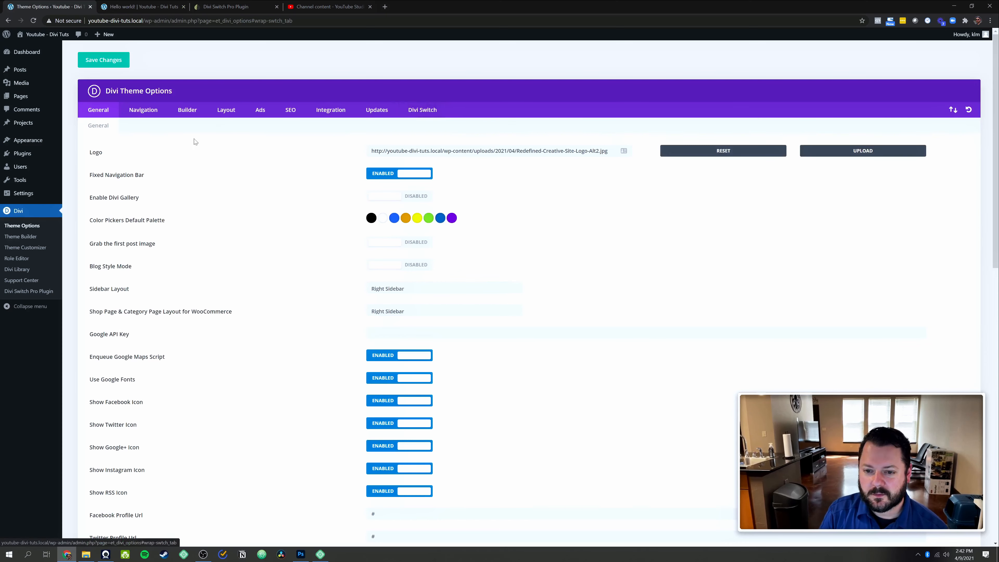
left_click(413, 114)
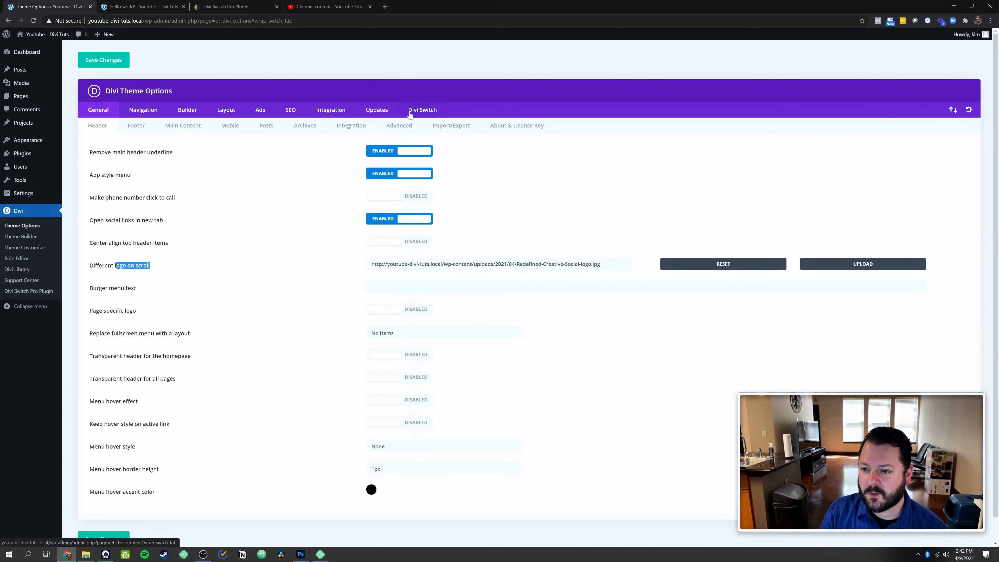
left_click(690, 319)
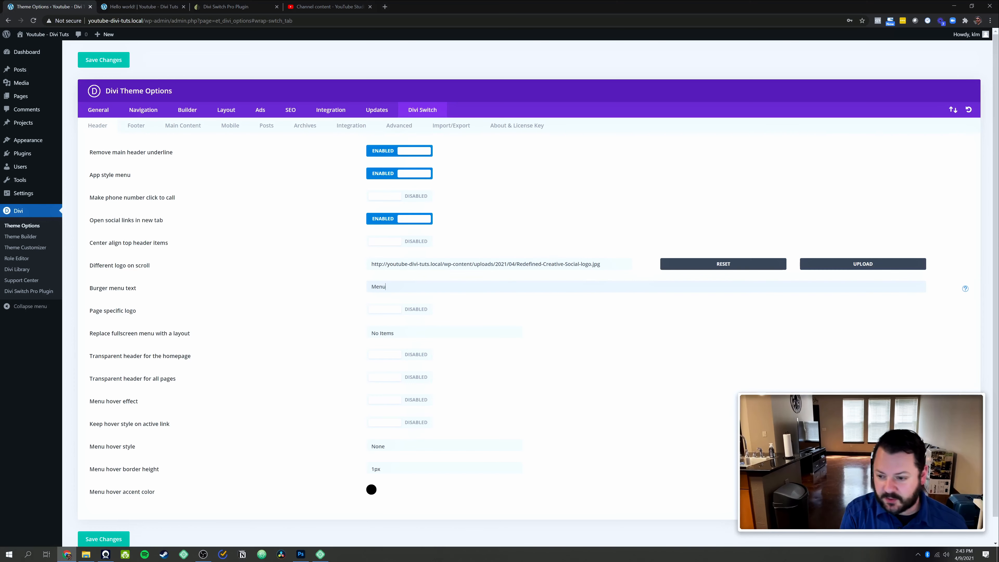
key("BackSpace")
key("BackSpace")
key("BackSpace")
type("ENU")
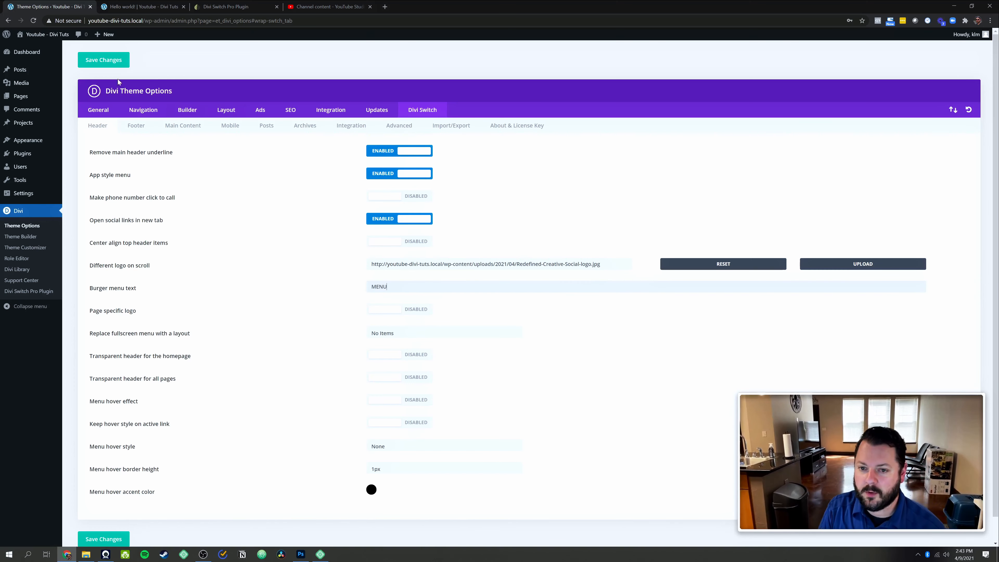
Reload the "Hello world!" post and test the header's hamburger menu with its new text label.
left_click(134, 6)
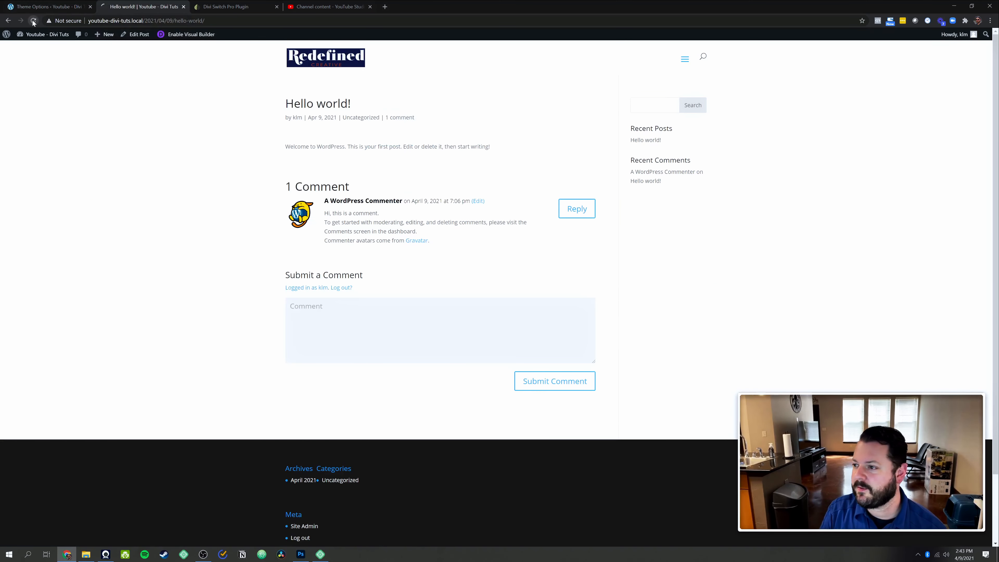
left_click(678, 63)
left_click(684, 65)
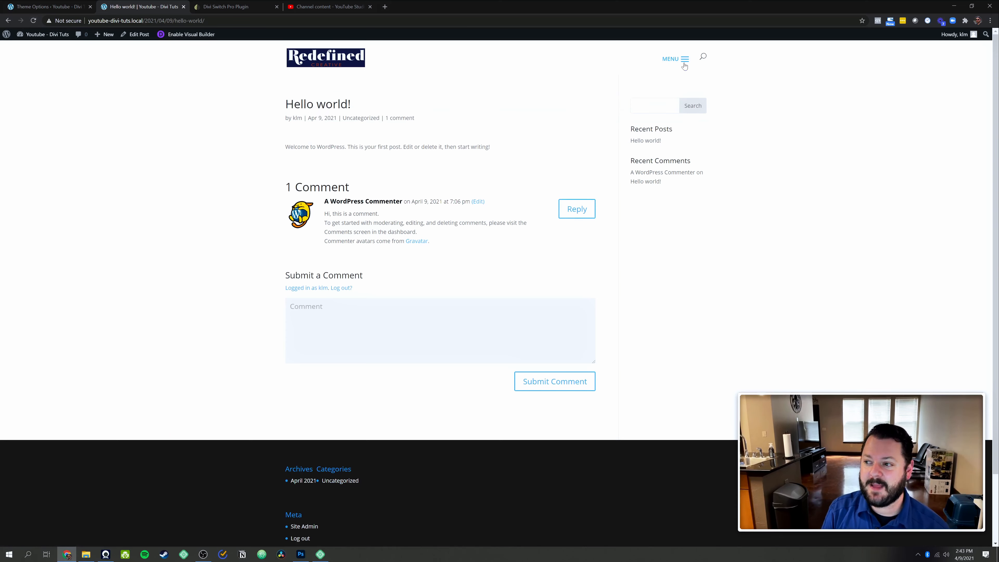
Enable "Page specific logo" in the Divi Switch header options and open the list of all pages in a new tab beside Theme Options.
left_click(37, 8)
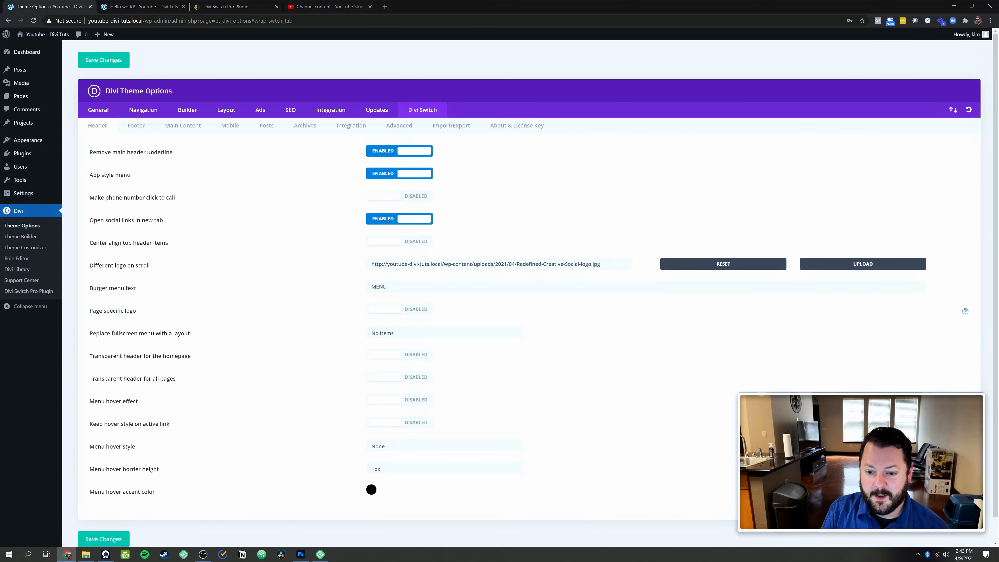
left_click(384, 308)
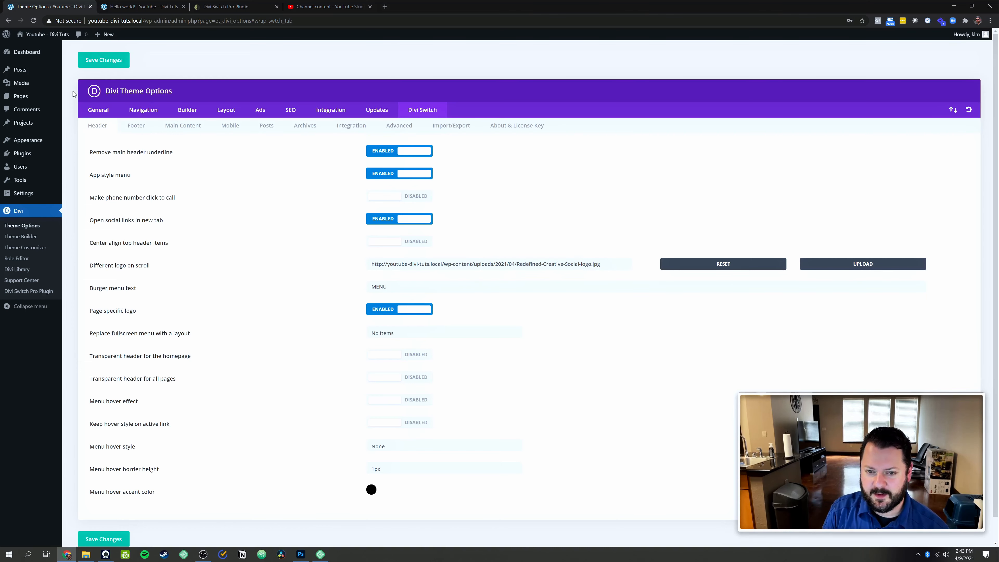
mouse_move(31, 96)
right_click(76, 101)
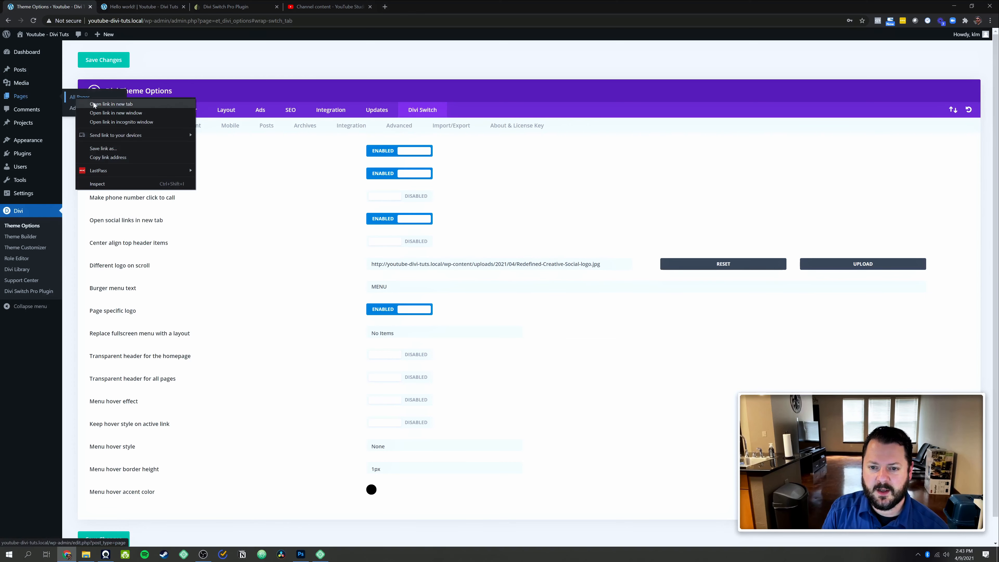
left_click(93, 104)
left_click_drag(228, 8, 156, 8)
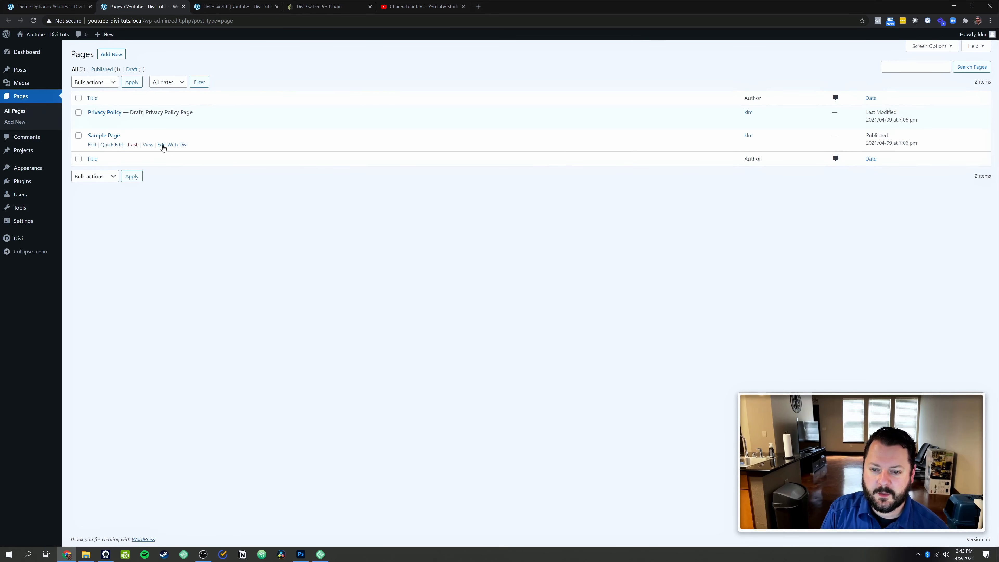
Open the Sample Page in the block editor and dismiss the welcome guide to view its Page Specific Logo setting.
left_click(91, 145)
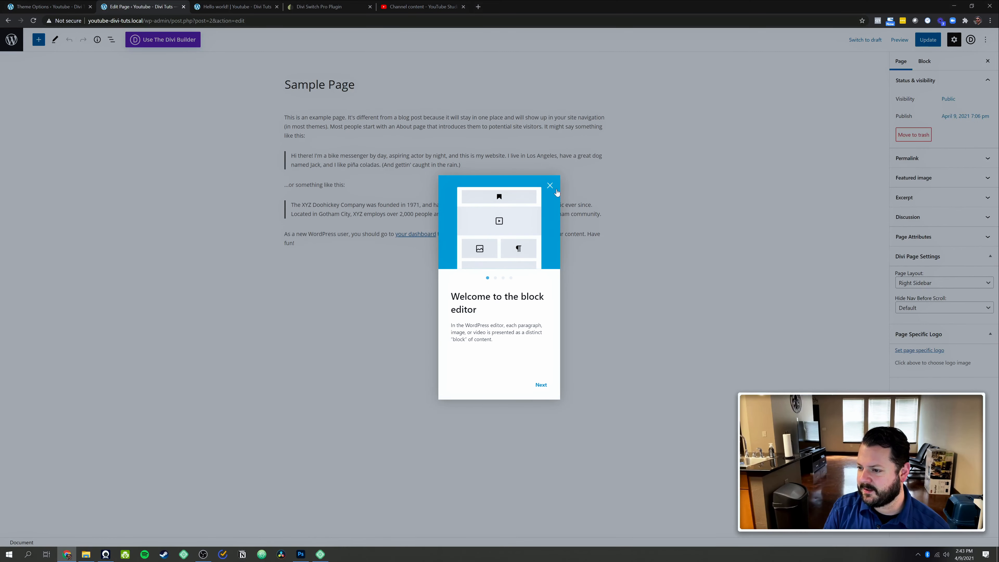
left_click(550, 186)
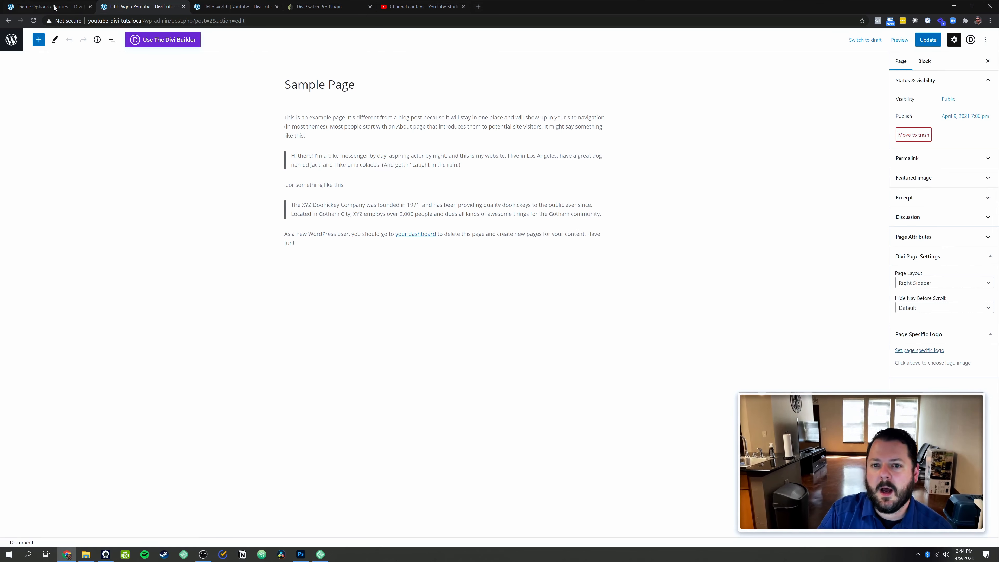
Disable "Page specific logo" in the Divi Switch header options, reload the Sample Page editor to check, and close its tab.
left_click(44, 8)
left_click(409, 310)
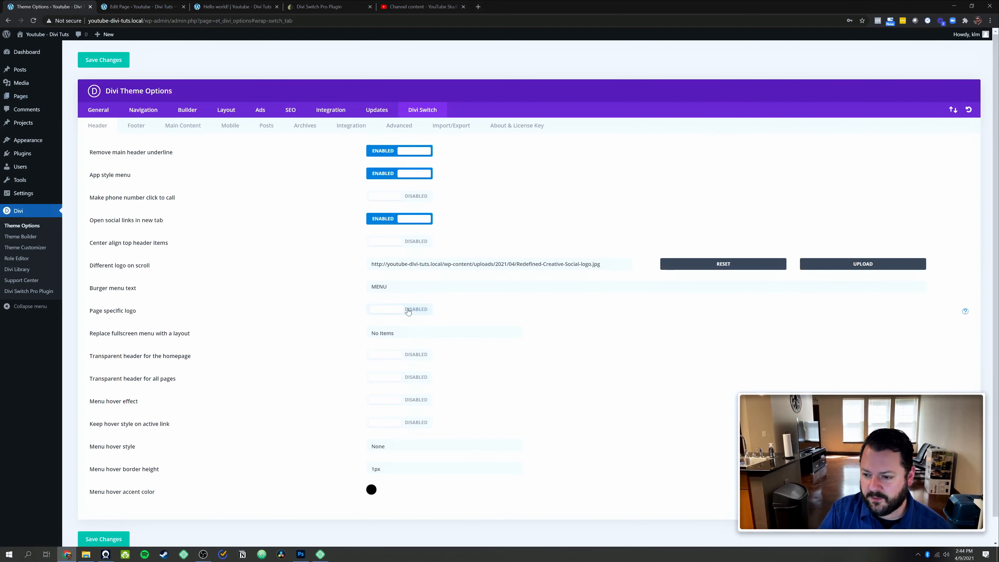
left_click(145, 8)
key("F5")
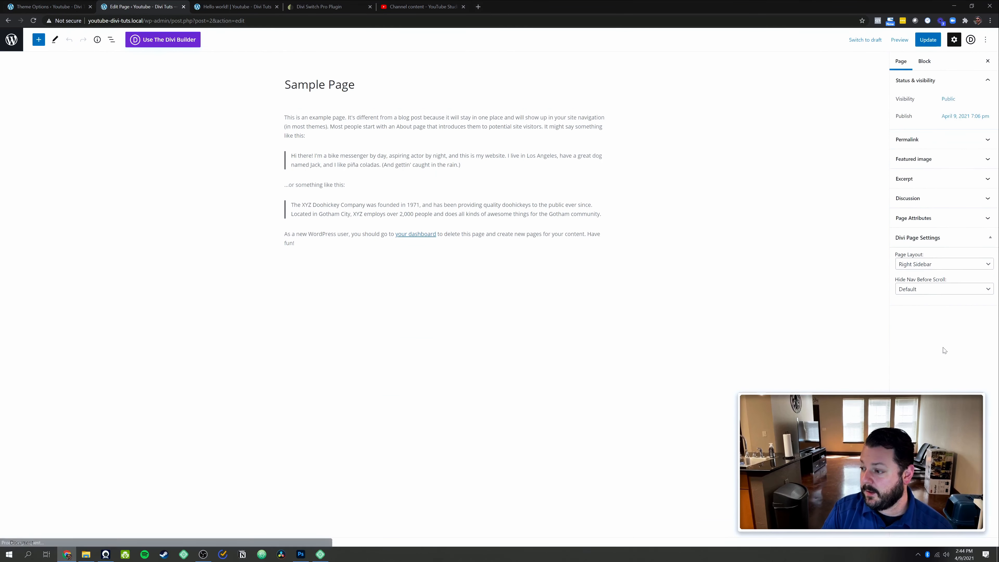
left_click(183, 7)
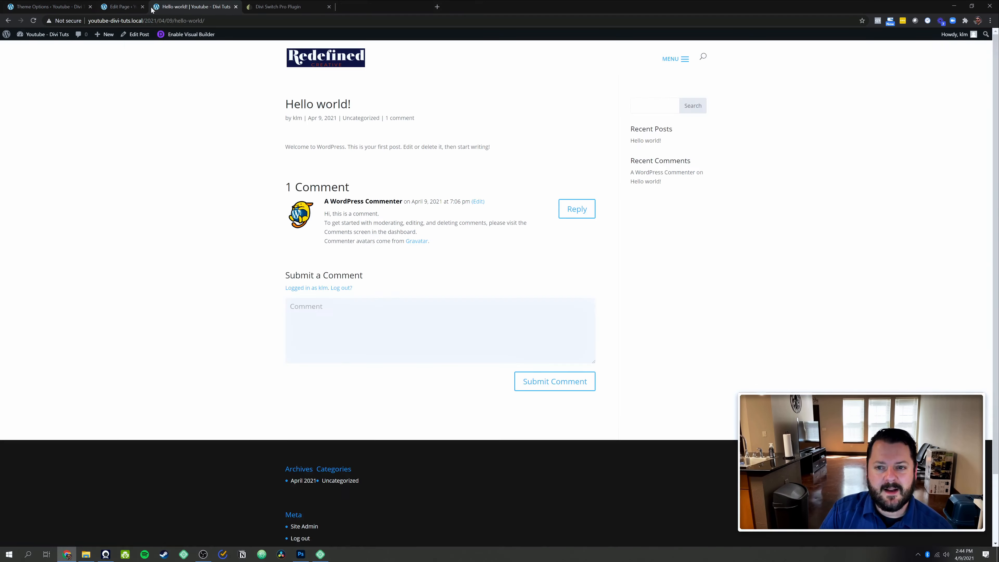
In the Divi Switch header options, view the fullscreen menu layout choices, enable "Transparent header for all pages" and save the changes.
left_click(61, 7)
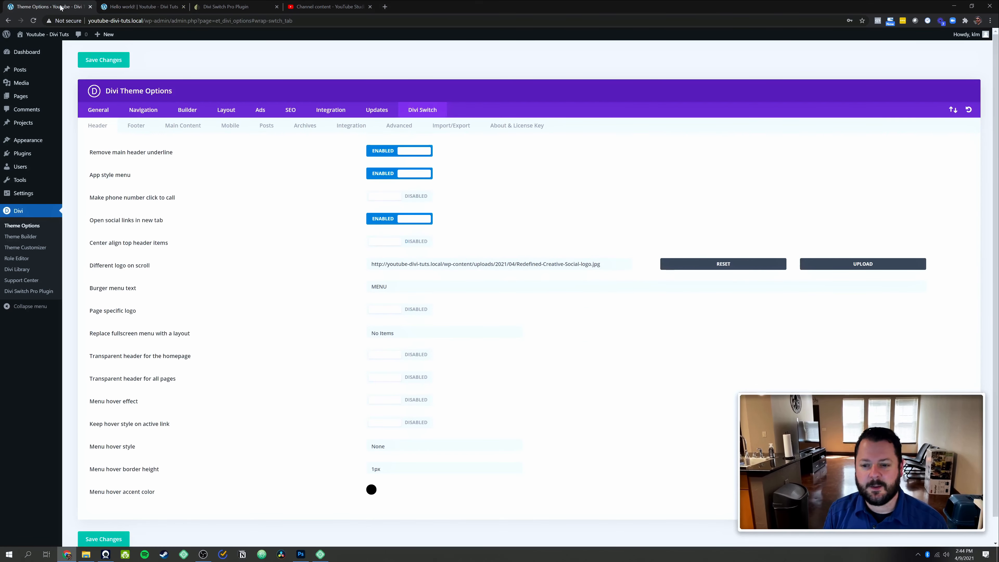
scroll(243, 331, "down", 1)
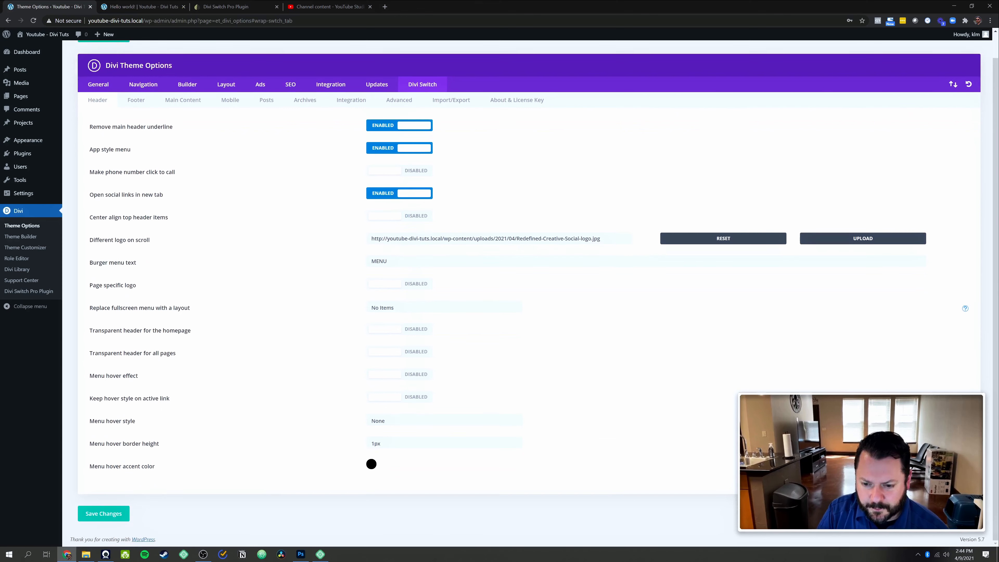
left_click(446, 305)
left_click(446, 312)
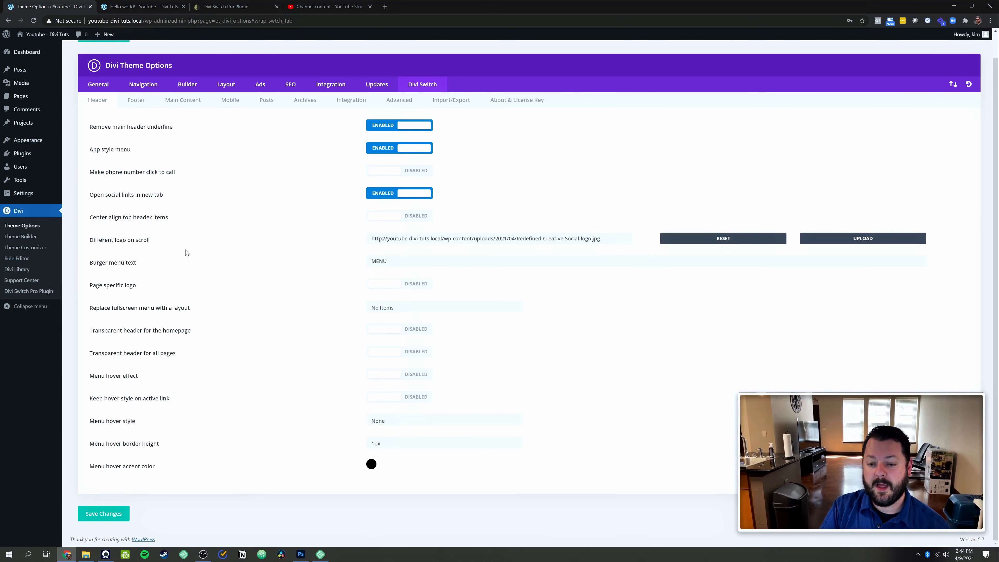
left_click(399, 353)
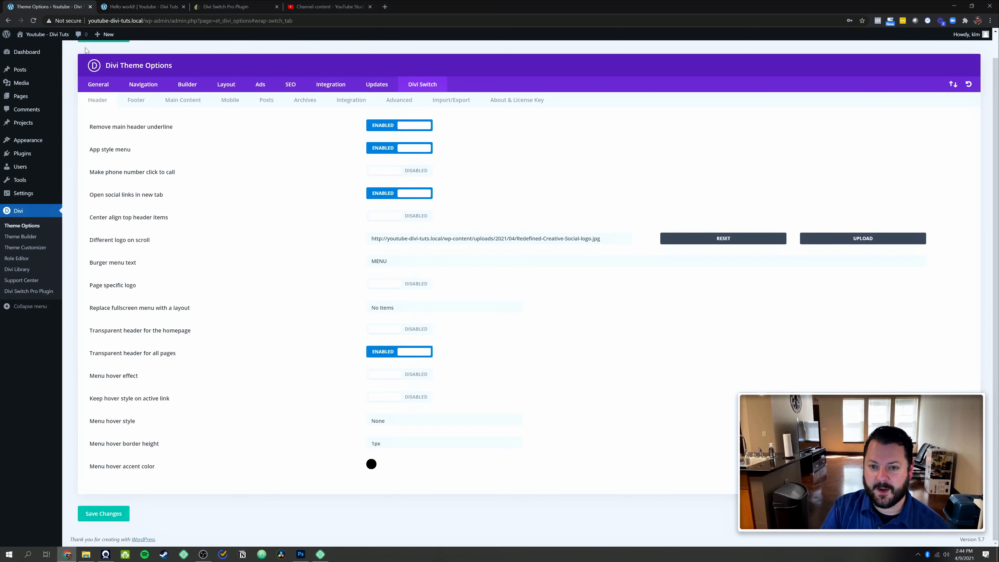
scroll(495, 286, "up", 1)
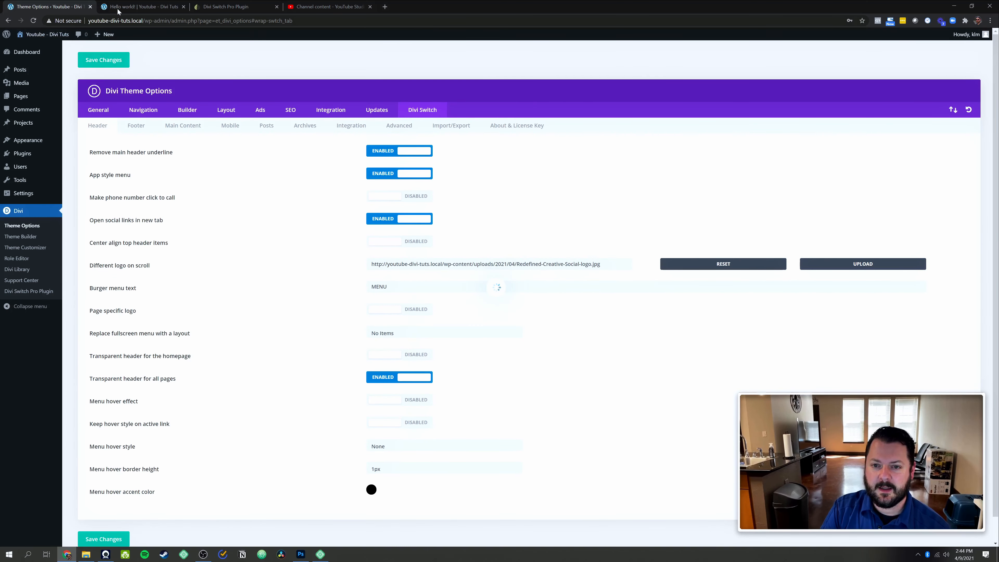
Reload the "Hello world!" post and scroll it repeatedly to examine the transparent header over the page content.
left_click(135, 8)
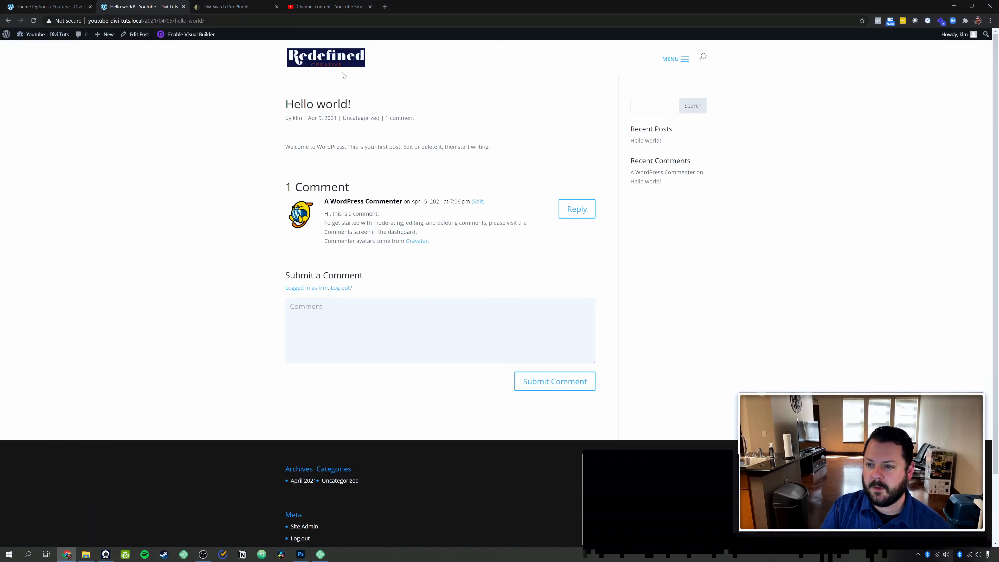
scroll(343, 75, "down", 2)
scroll(344, 75, "up", 2)
left_click(35, 21)
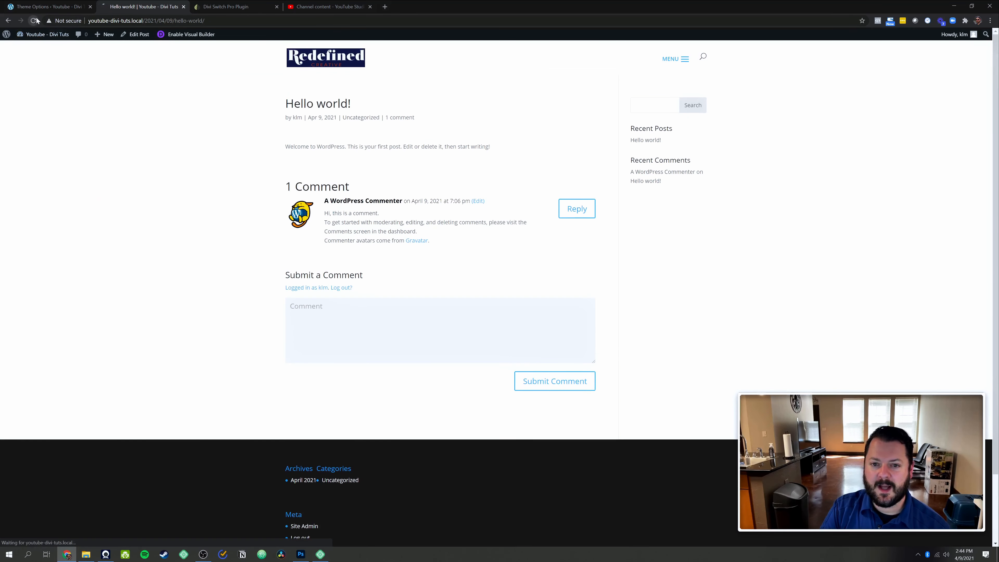
scroll(552, 124, "down", 2)
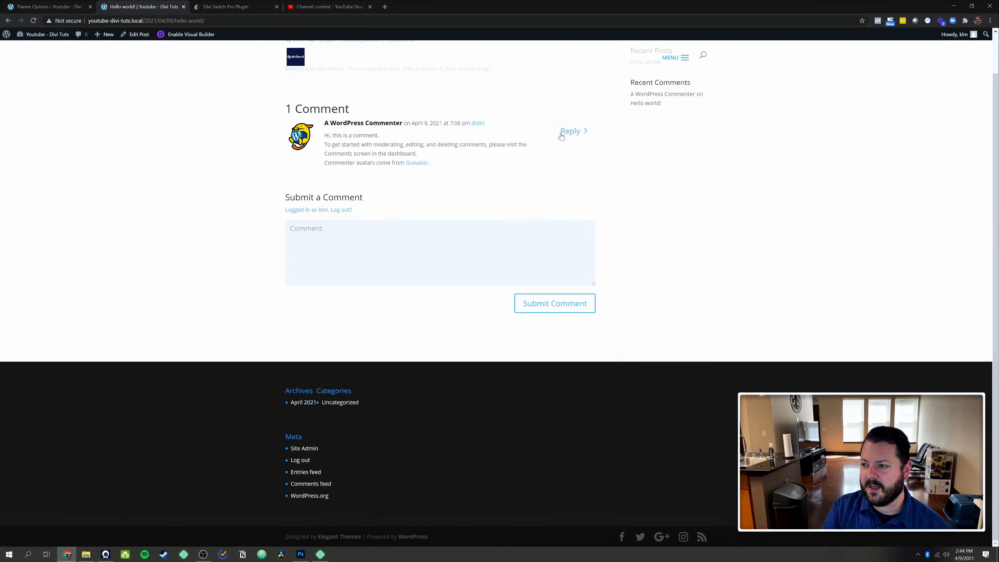
scroll(559, 134, "up", 2)
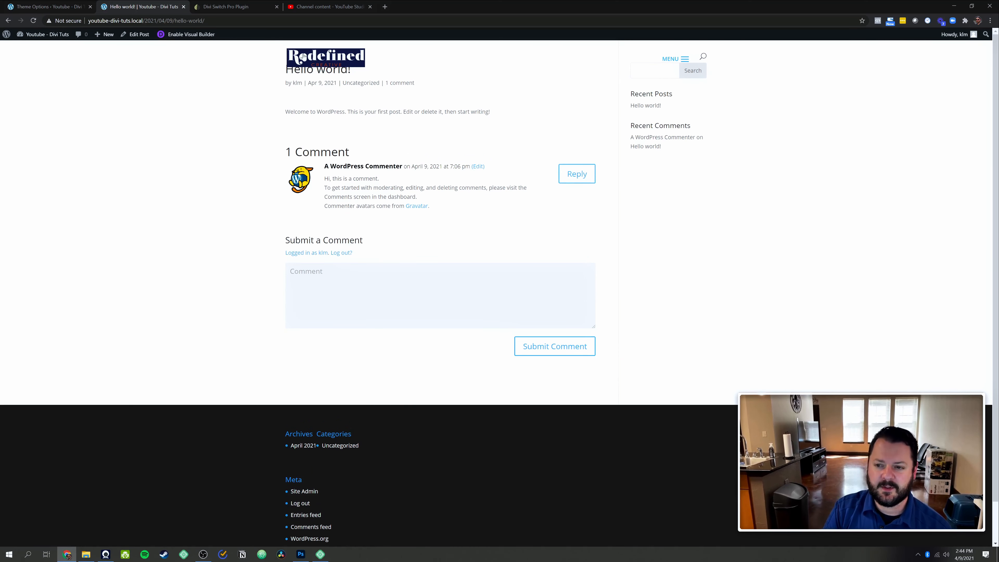
scroll(553, 198, "down", 2)
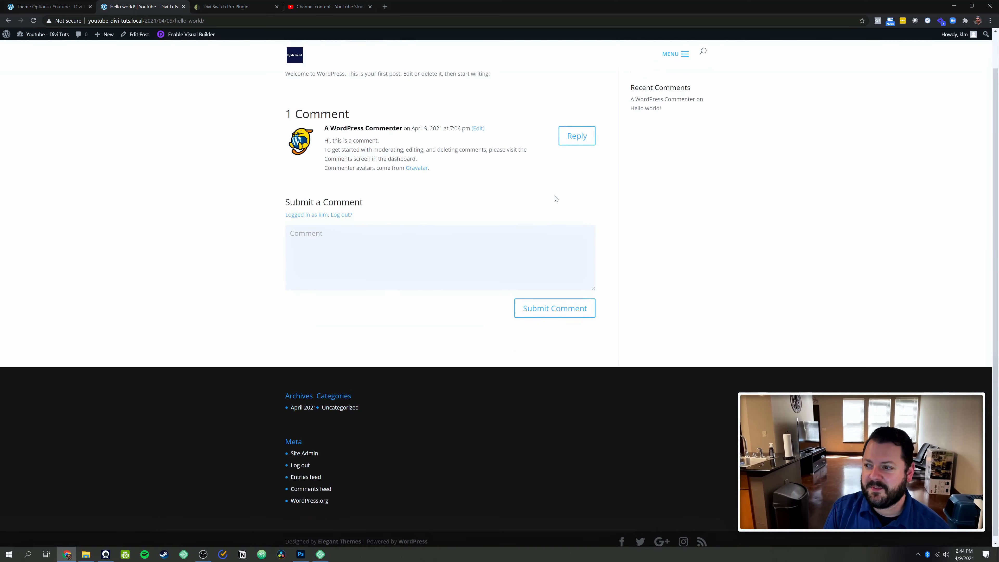
scroll(553, 199, "up", 2)
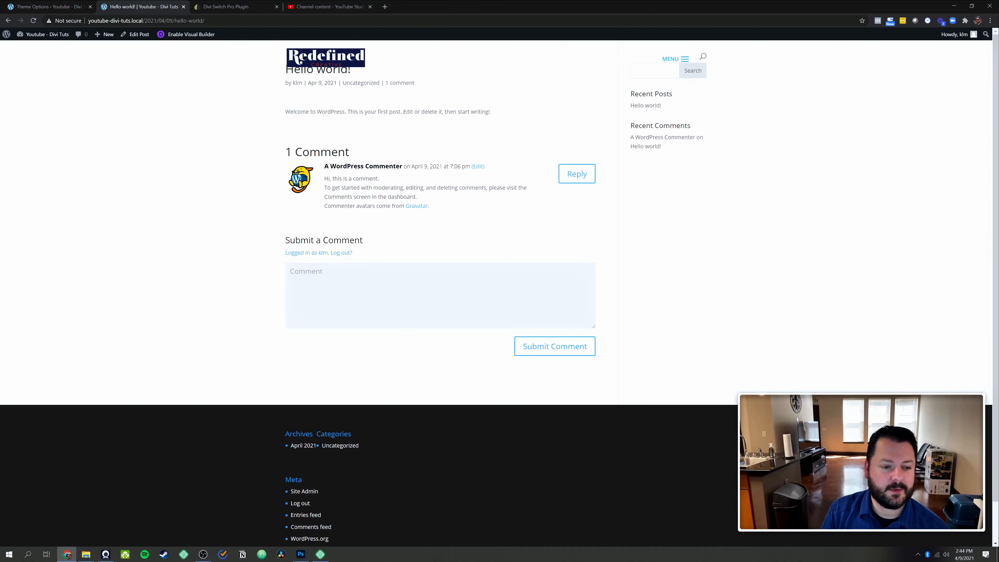
scroll(544, 319, "down", 1)
scroll(544, 319, "up", 1)
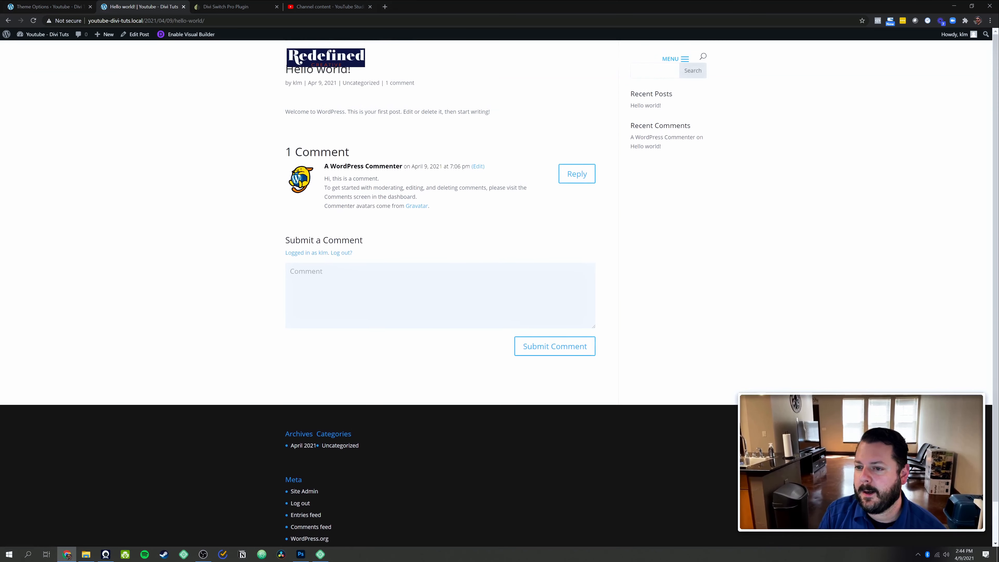
scroll(407, 212, "down", 1)
scroll(410, 212, "up", 1)
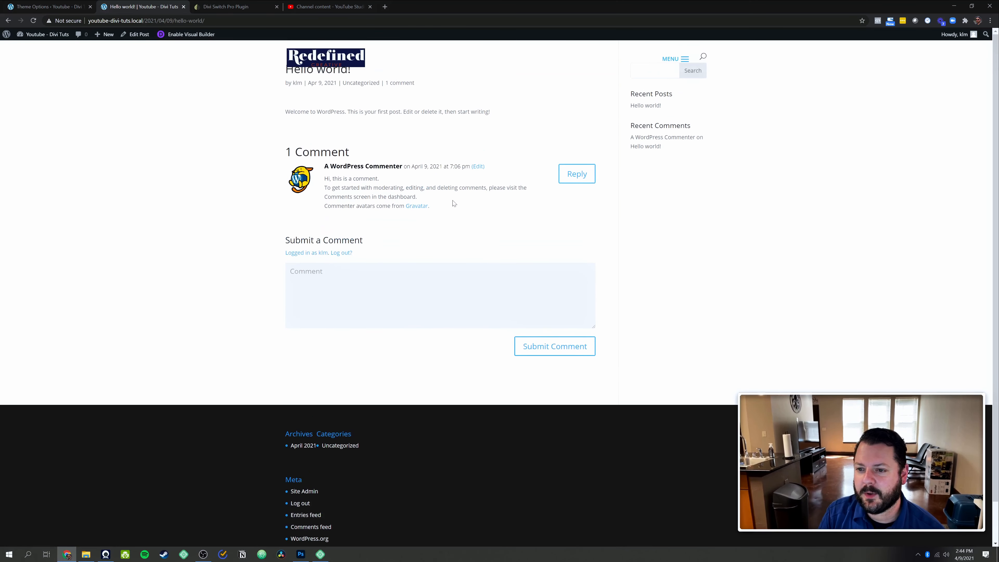
Inspect the "Hello world!" post with the browser developer tools and scroll the page to examine the space beneath the header.
right_click(122, 126)
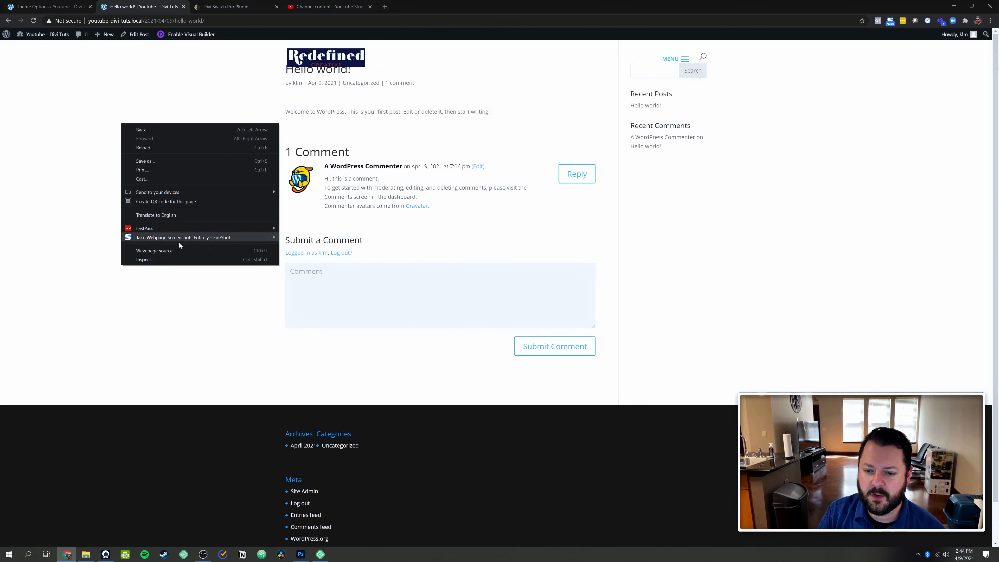
left_click(157, 264)
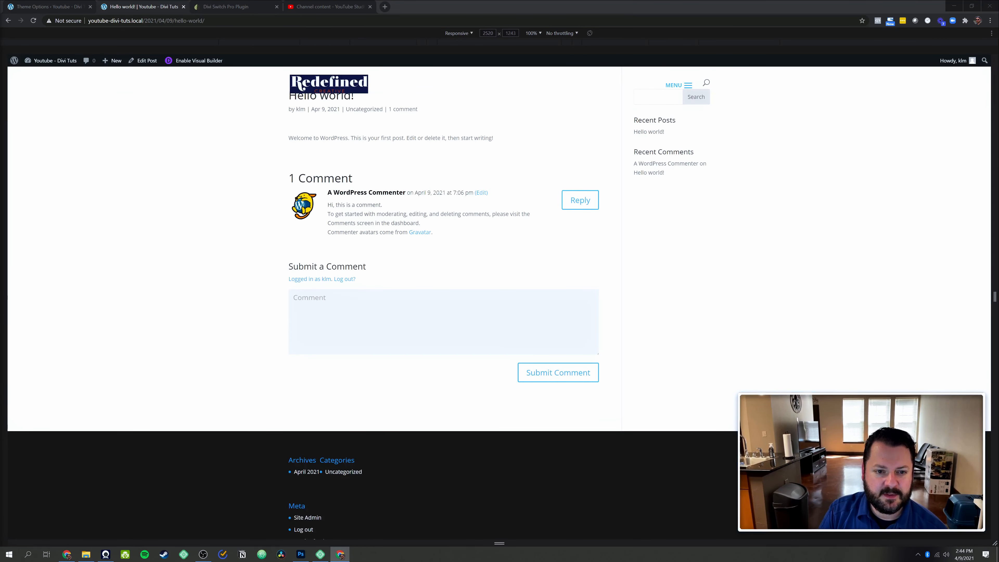
left_click_drag(374, 127, 0, 29)
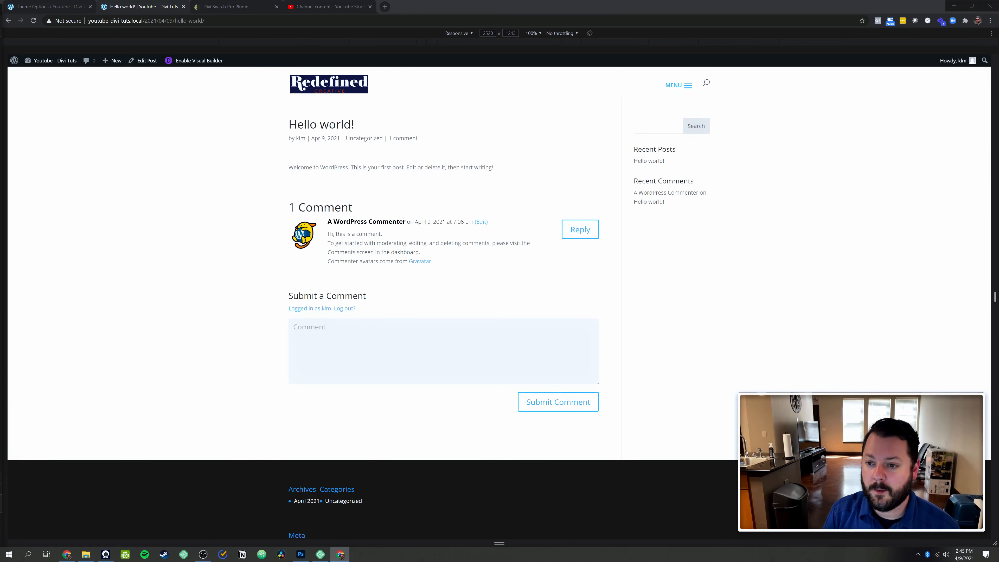
scroll(330, 233, "down", 3)
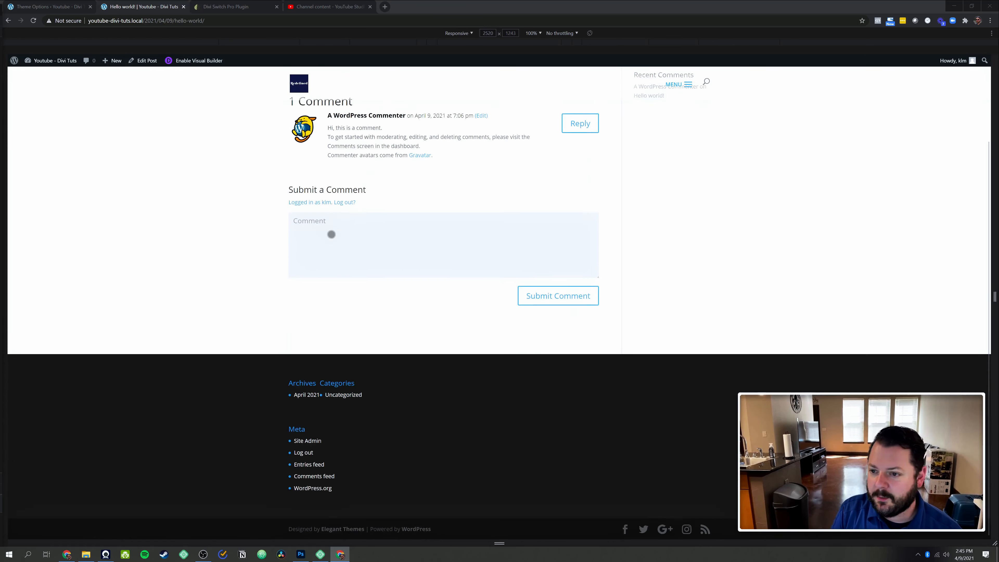
scroll(319, 235, "up", 3)
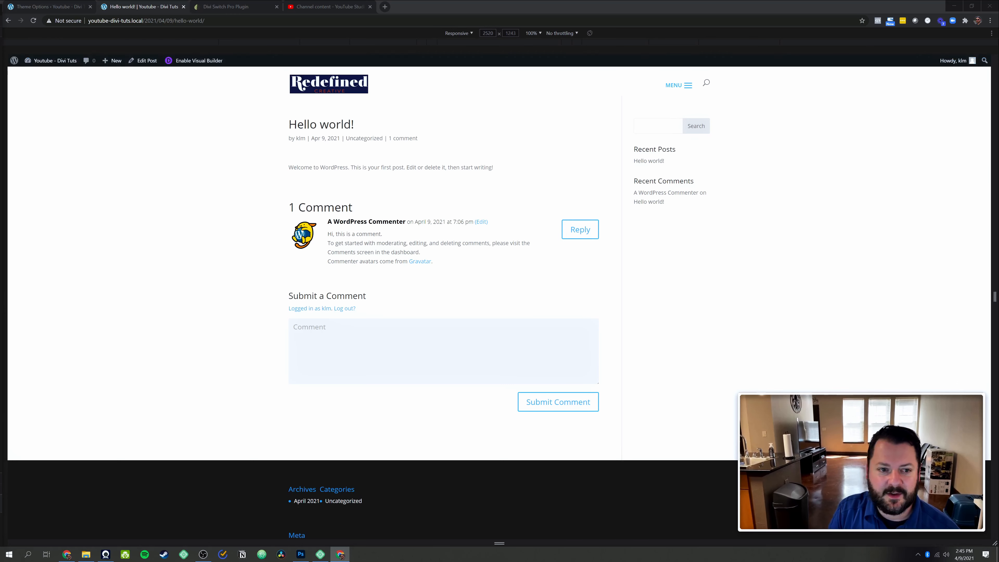
Try top padding values of 100px and 300px on #main-content in the inspector's styles, then restore it to 75px.
left_click_drag(1, 30, 94, 23)
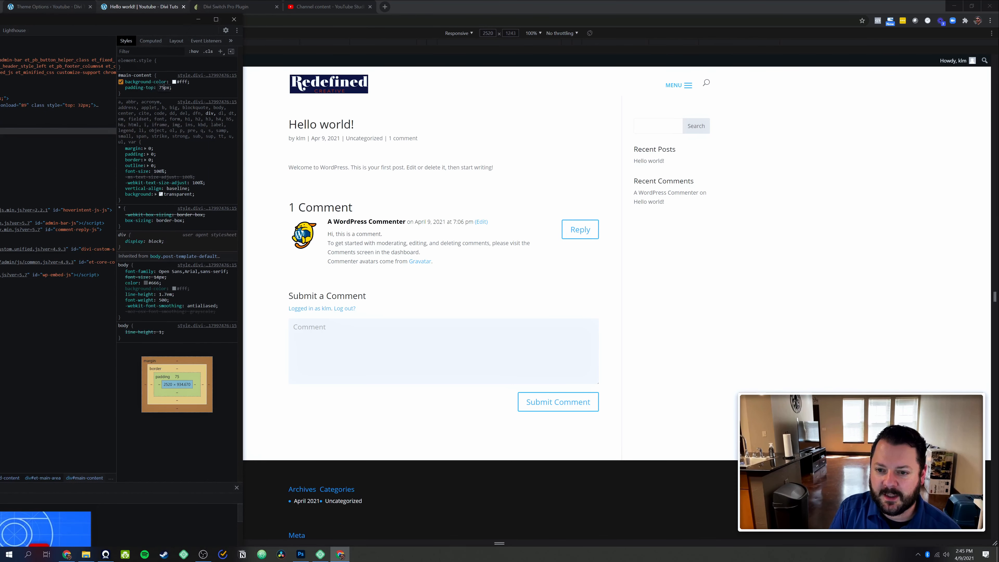
double_click(163, 87)
type("100")
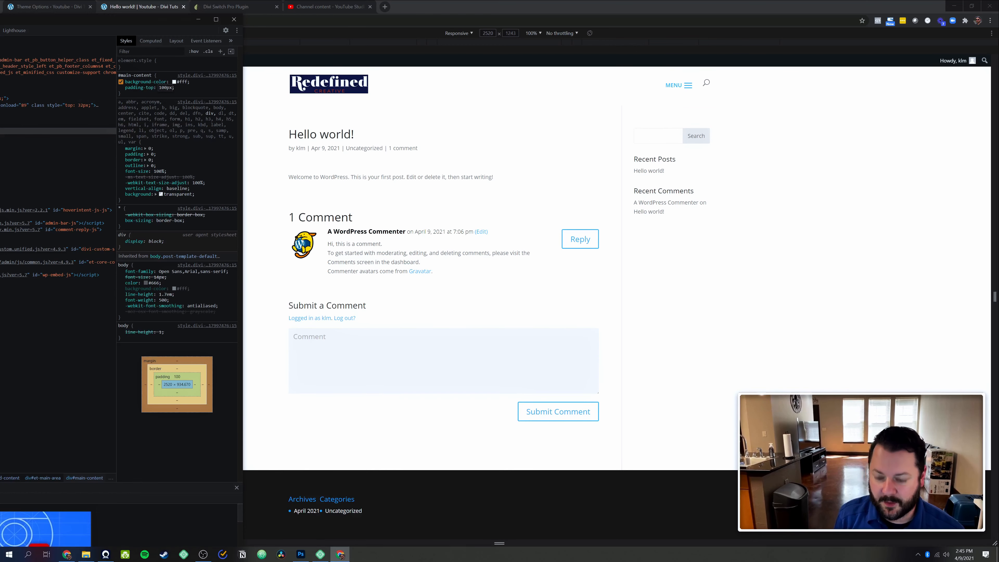
key("BackSpace")
key("BackSpace")
key("BackSpace")
type("300")
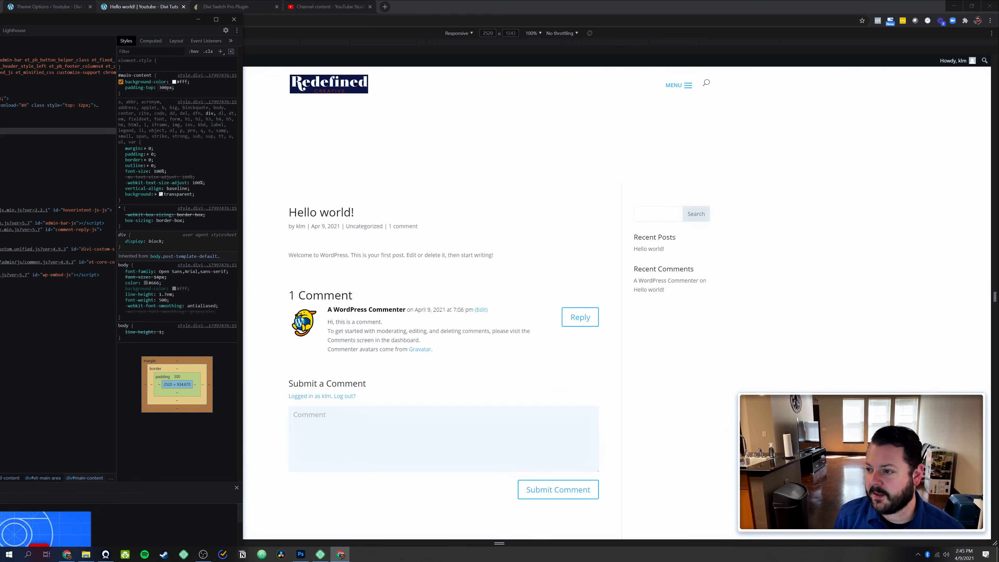
key("BackSpace")
key("BackSpace")
key("BackSpace")
type("100")
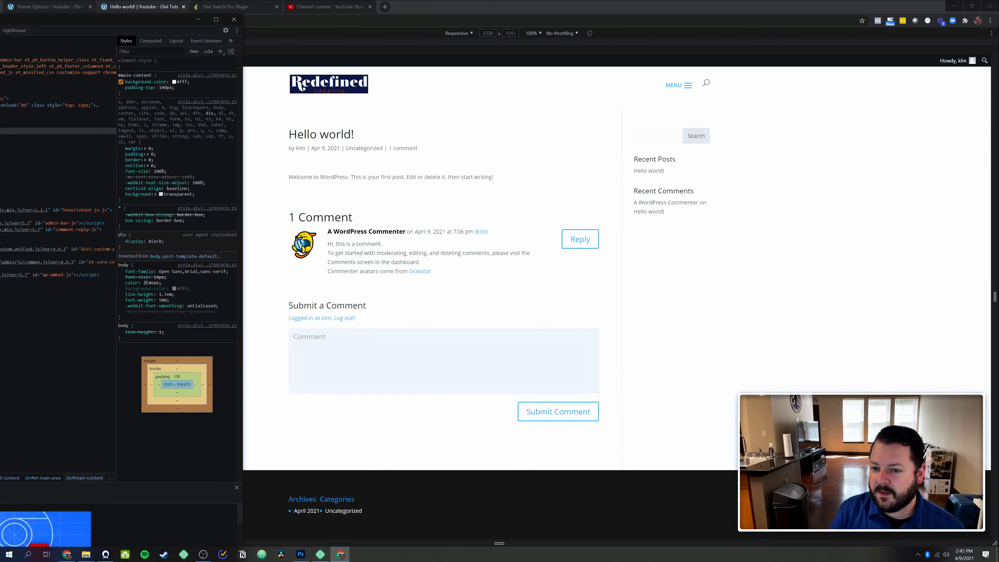
key("BackSpace")
key("BackSpace")
key("BackSpace")
type("75")
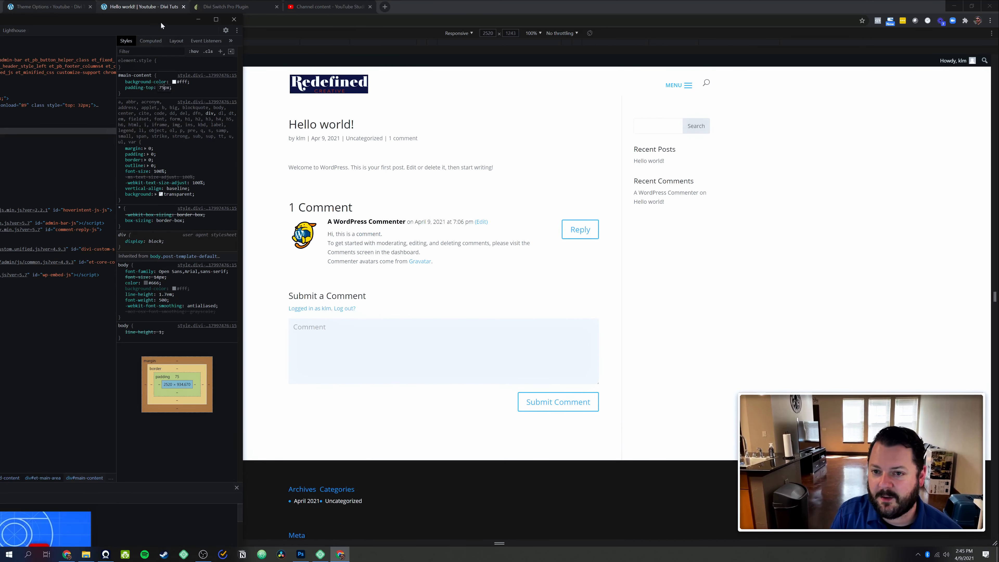
Scroll the post once more to check the header, then close the developer tools and the post's tab.
left_click_drag(161, 22, 0, 24)
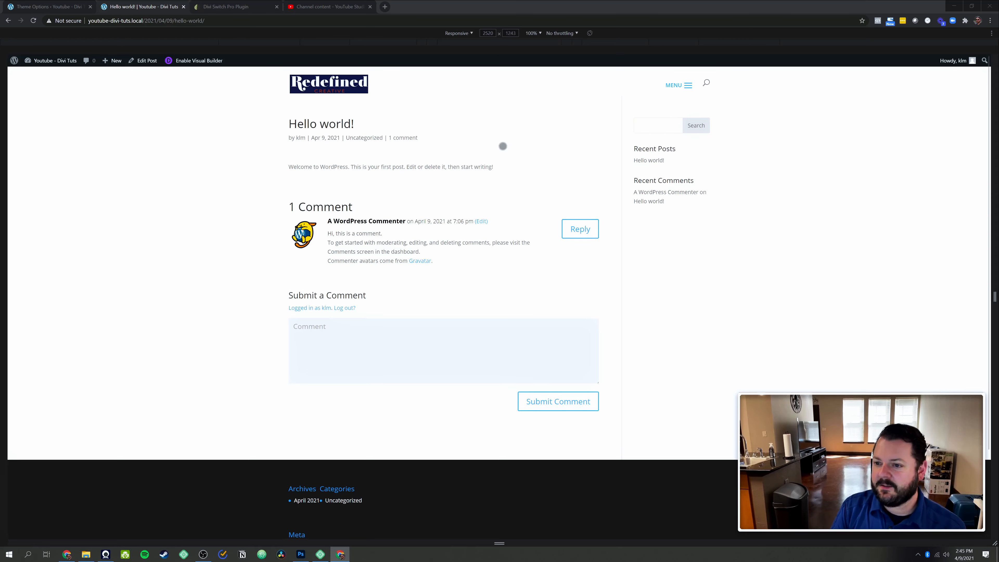
scroll(501, 150, "down", 3)
scroll(502, 149, "up", 3)
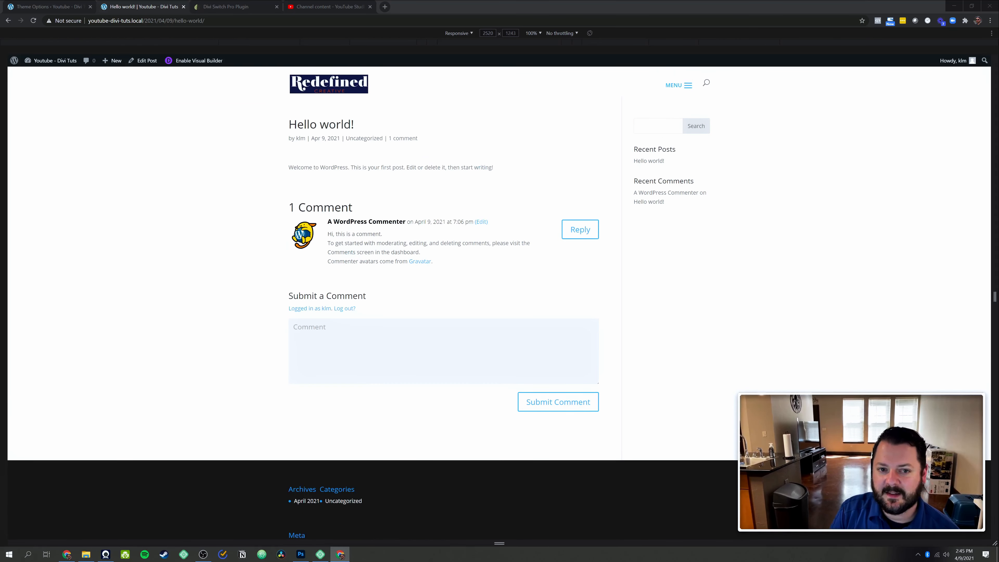
key("F12")
left_click(183, 7)
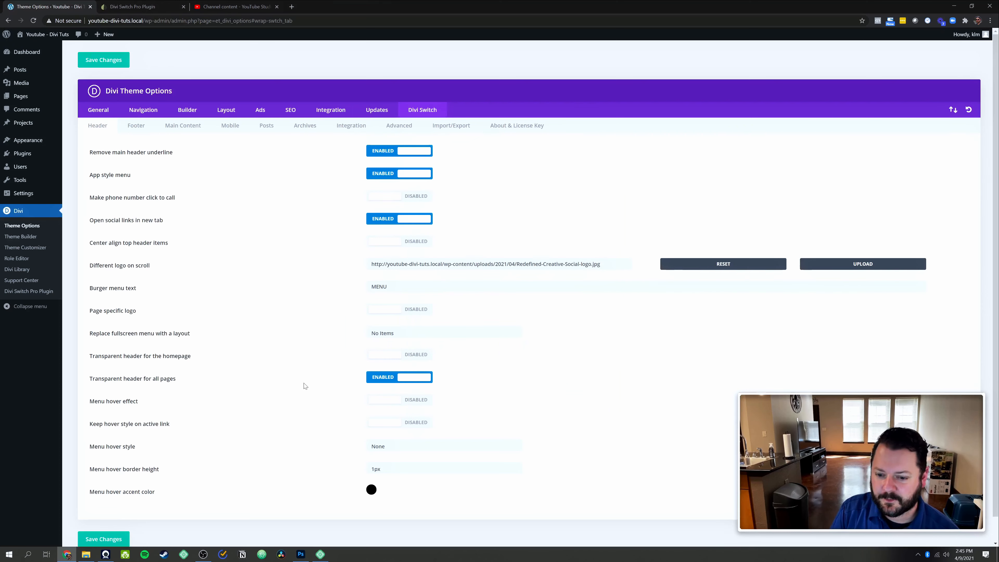
Disable "Transparent header for all pages" and enable "Menu hover effect" in the Divi Switch header options.
left_click(413, 378)
scroll(303, 378, "down", 1)
left_click(392, 376)
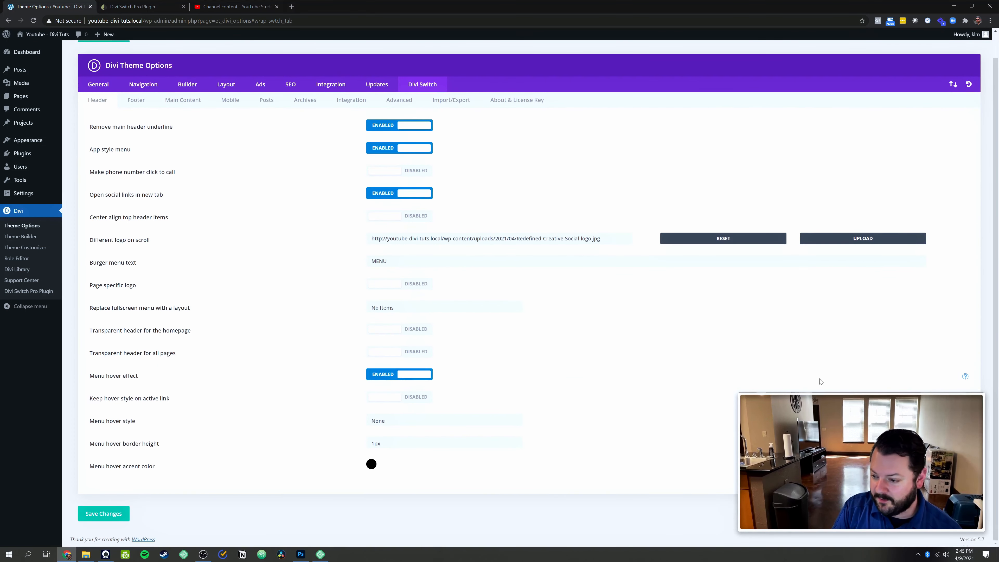
Read the help text for "Menu hover effect" and disable "App style menu" in the header options.
left_click(964, 377)
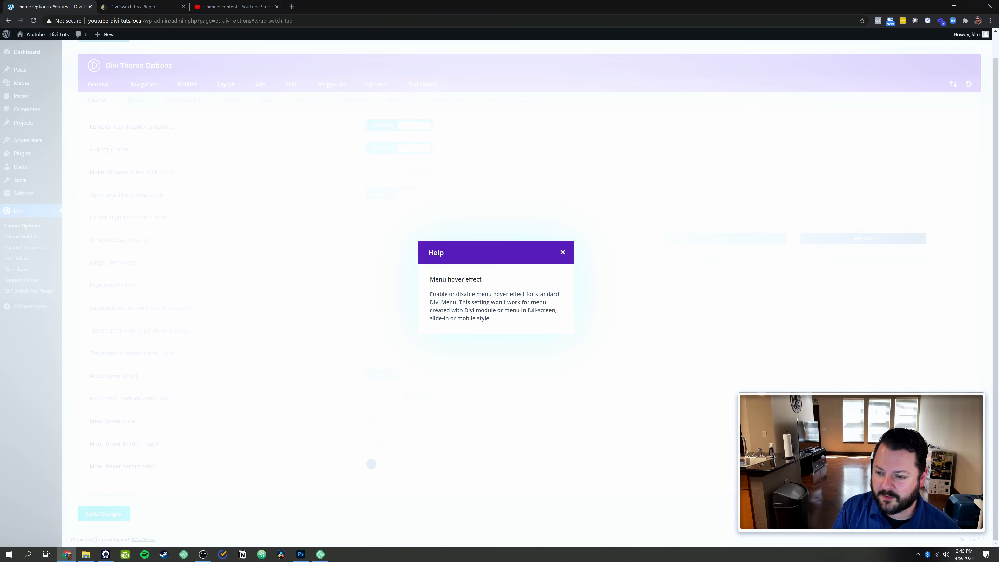
left_click(564, 252)
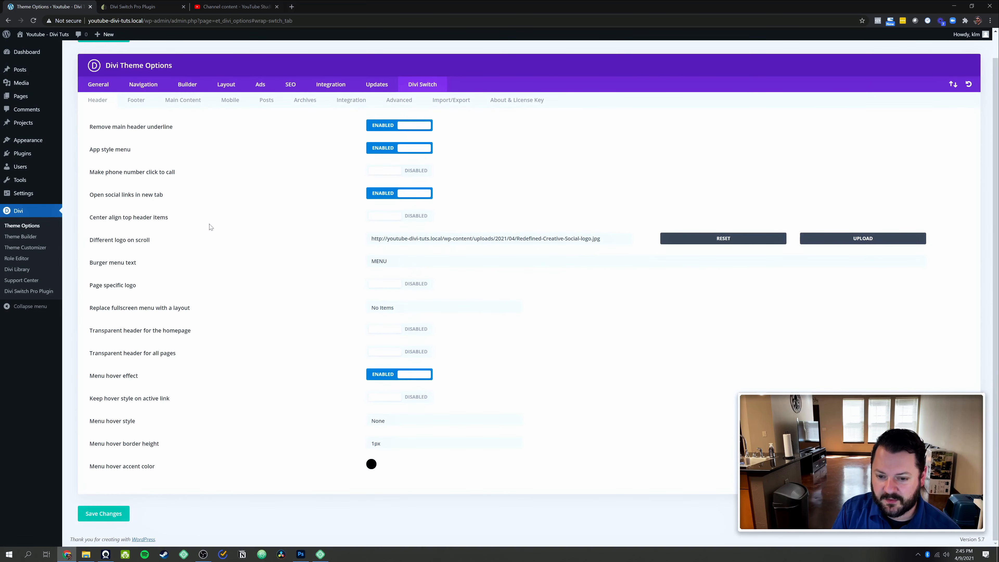
left_click(422, 151)
scroll(394, 192, "up", 1)
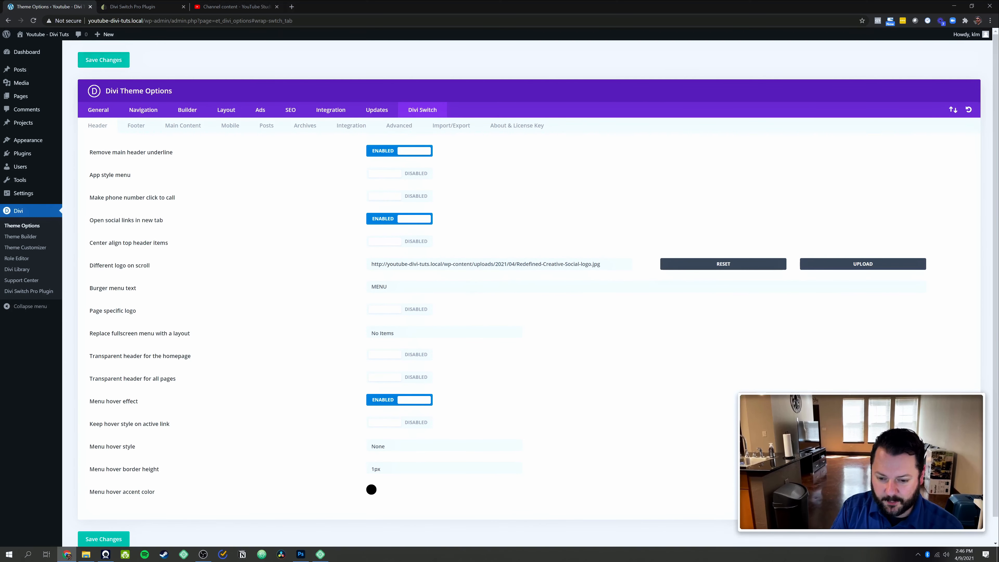
Open the site's homepage in a new tab to check the menu hover effect, and return to the theme options.
scroll(275, 404, "down", 1)
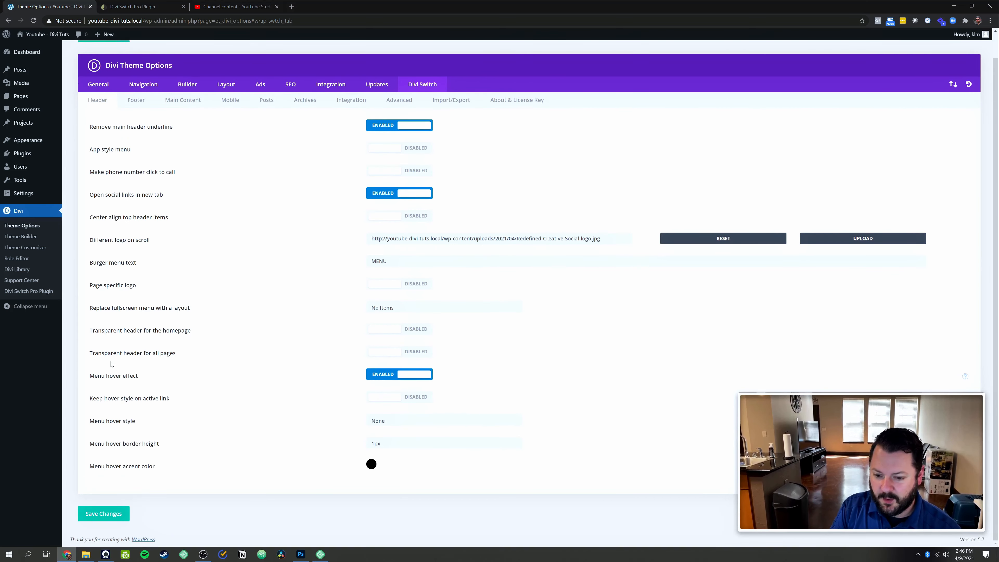
left_click(138, 8)
left_click(37, 4)
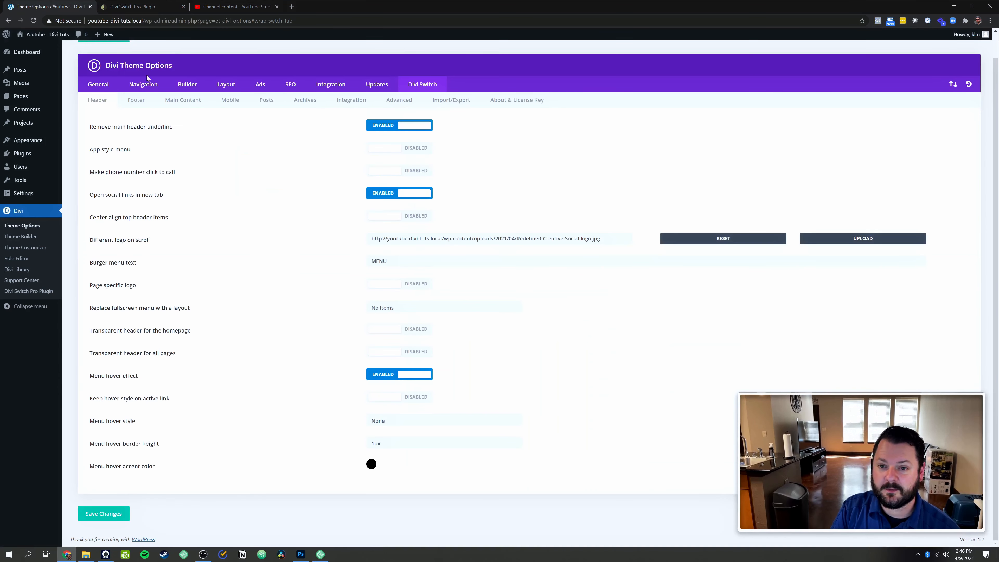
middle_click(104, 34)
left_click(148, 3)
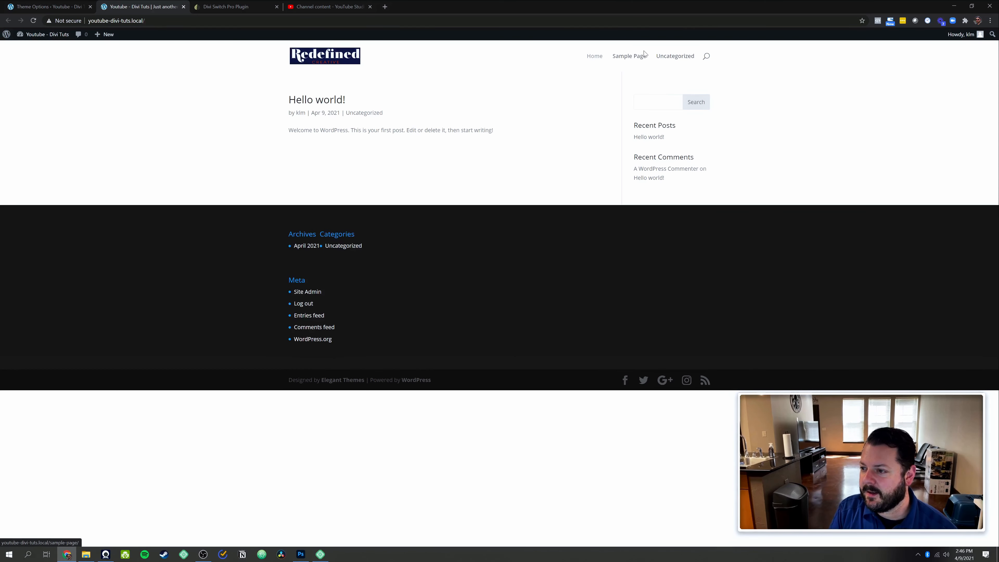
left_click(19, 4)
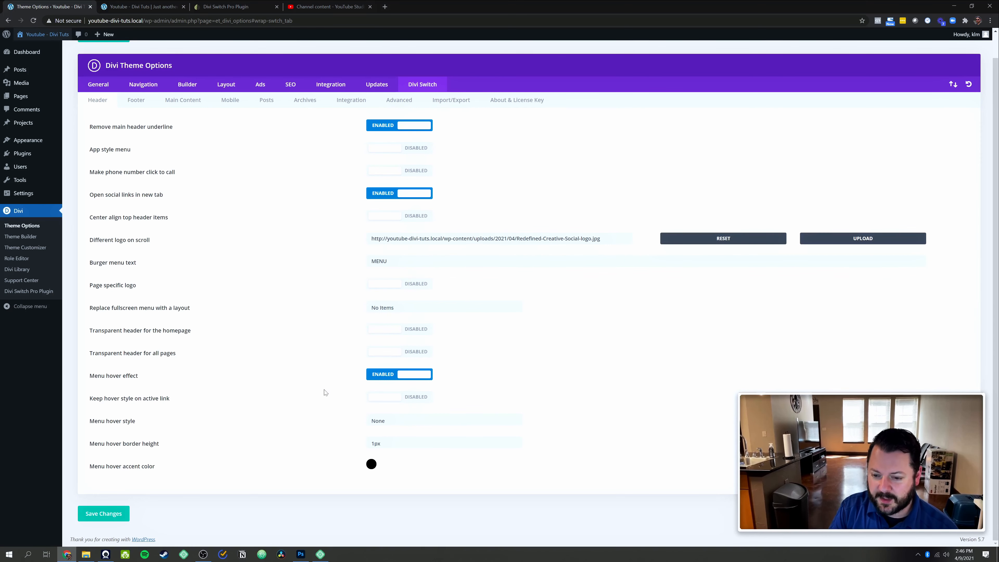
Set the menu hover style to Style 1 with accent color #286efa, save, and check the menu on the reloaded homepage.
left_click(389, 420)
left_click(390, 437)
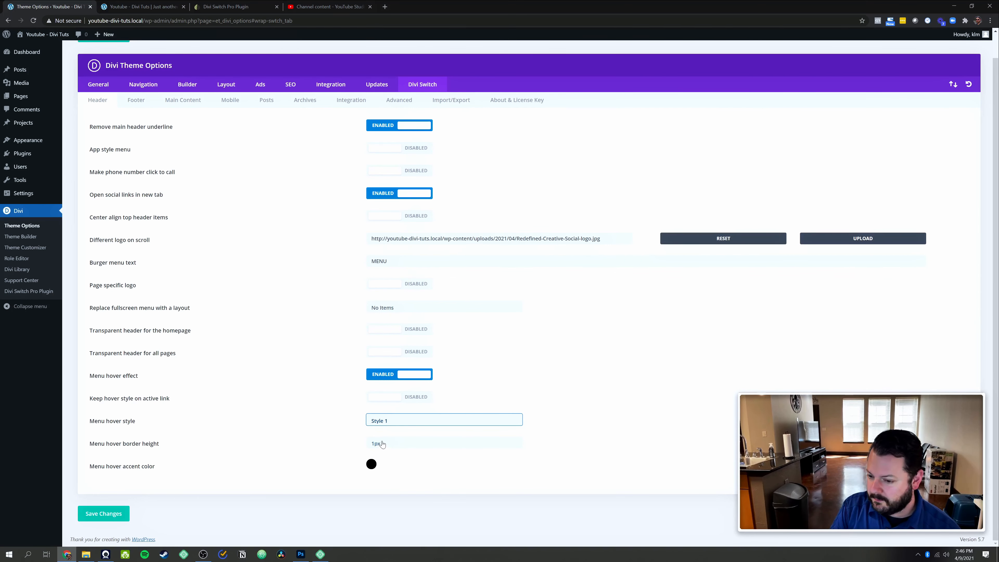
left_click(371, 465)
scroll(473, 444, "down", 3)
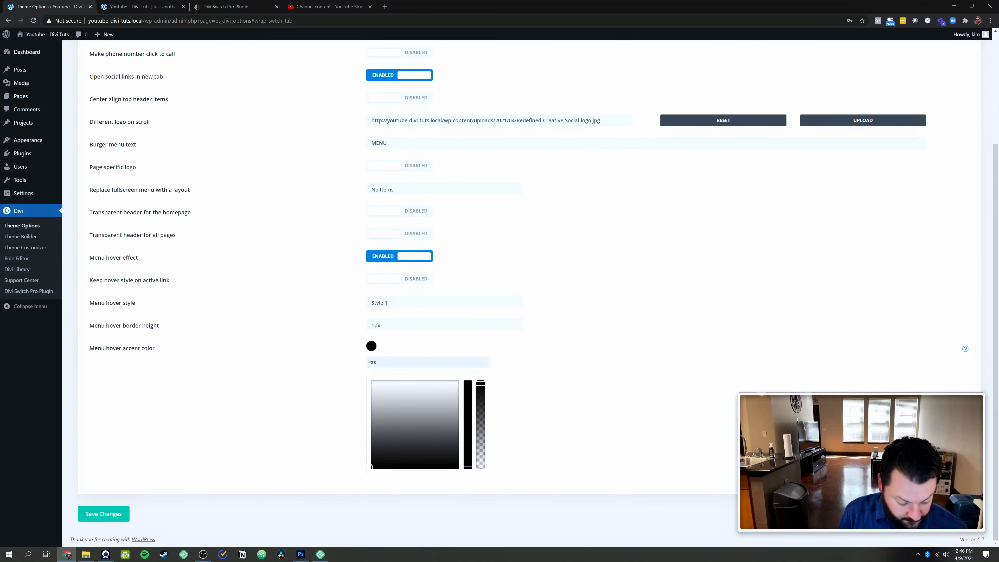
type("6efa")
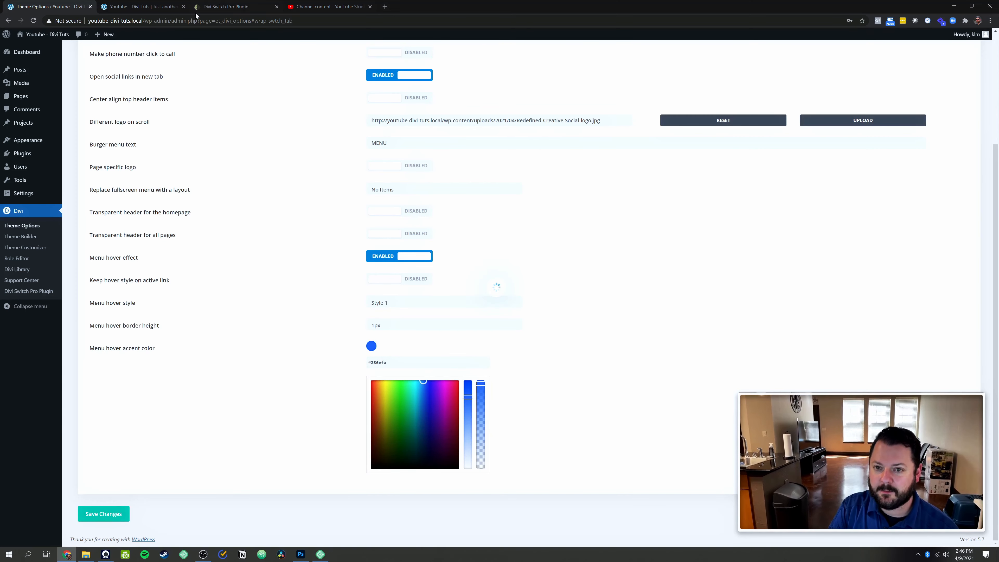
left_click(135, 7)
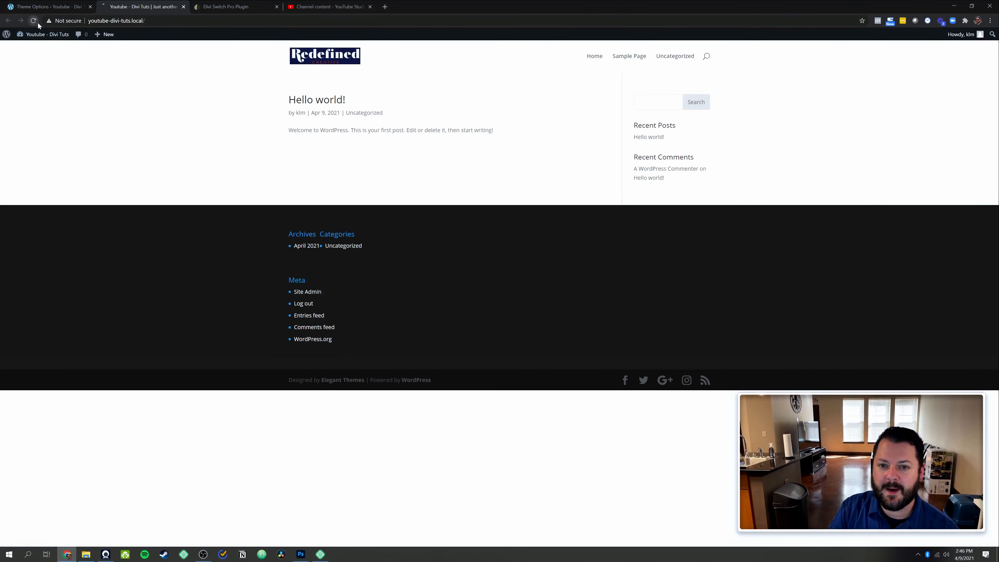
left_click(36, 22)
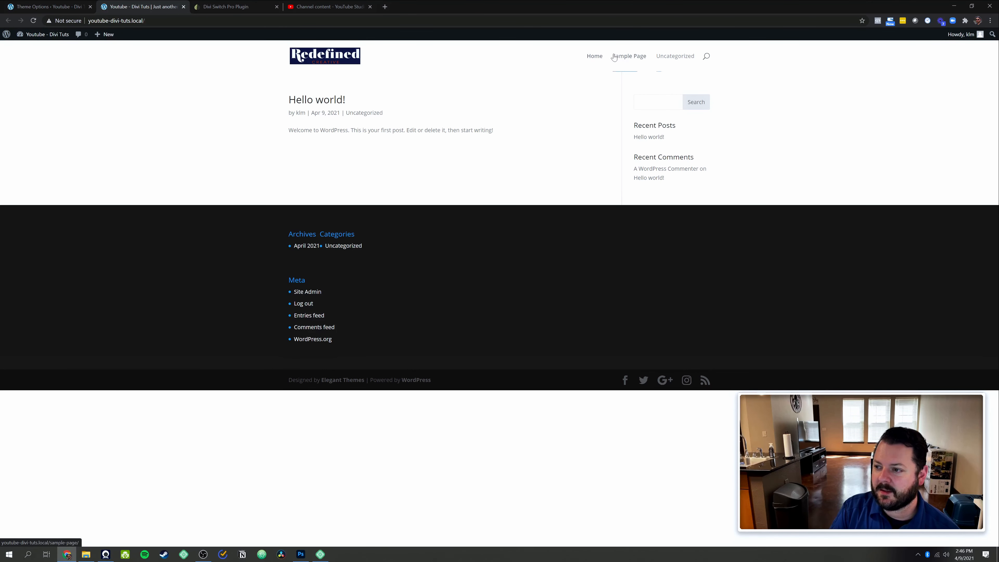
Set the menu hover border height to 4px, save, and check the menu on the reloaded homepage.
left_click(81, 5)
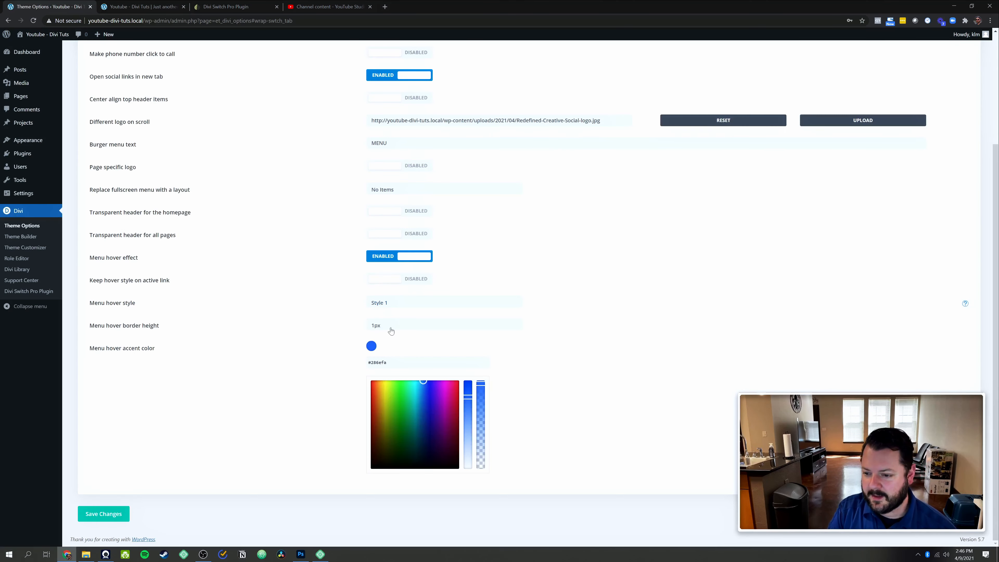
left_click(378, 326)
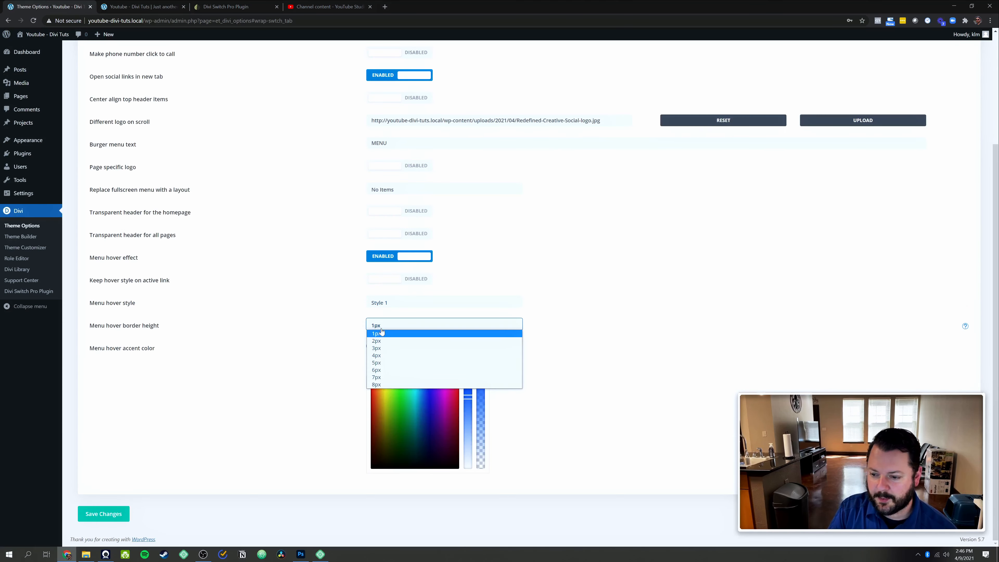
left_click(378, 355)
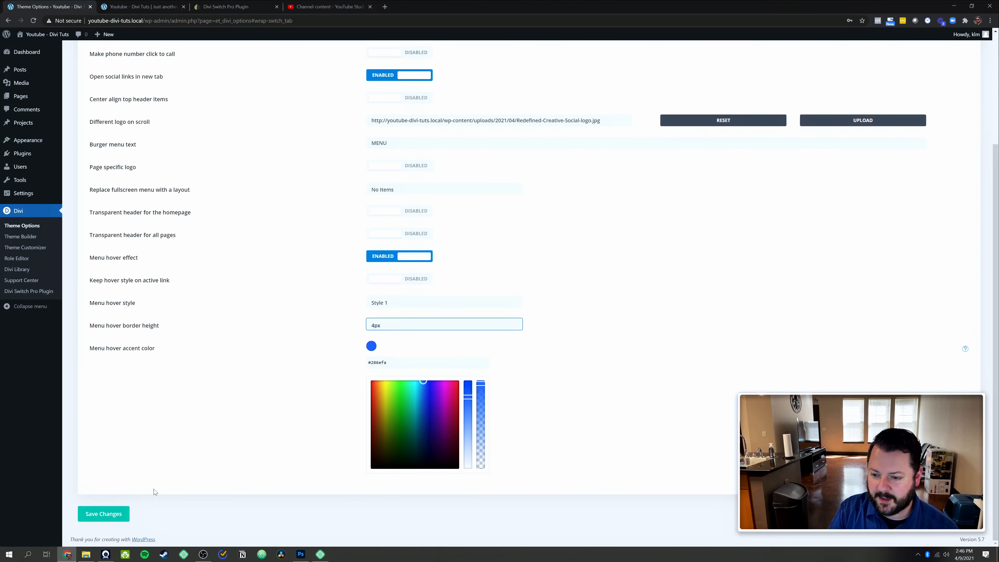
left_click(140, 7)
left_click(33, 20)
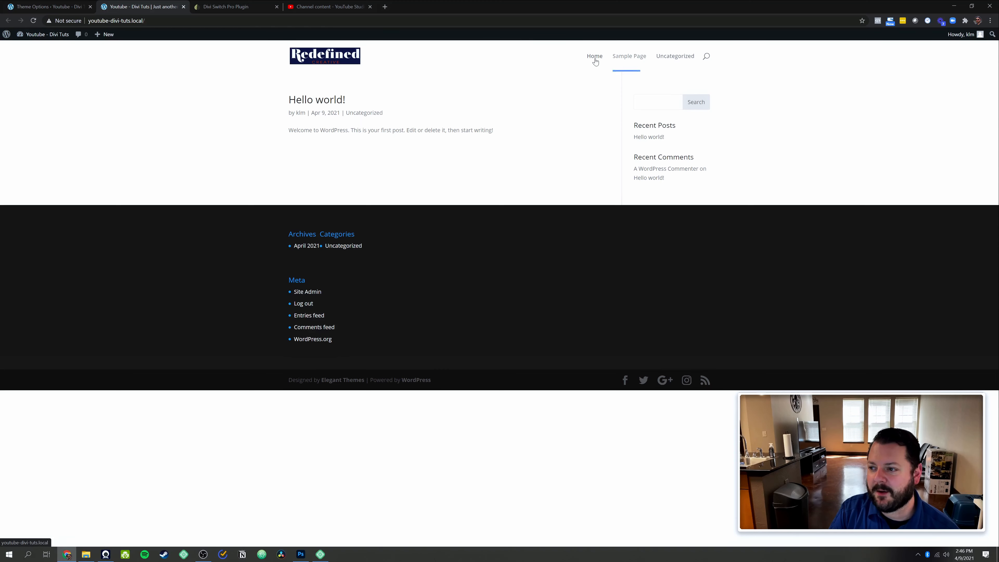
Try Style 2 as the menu hover style, saving it and reloading the homepage to check the menu links.
left_click(96, 7)
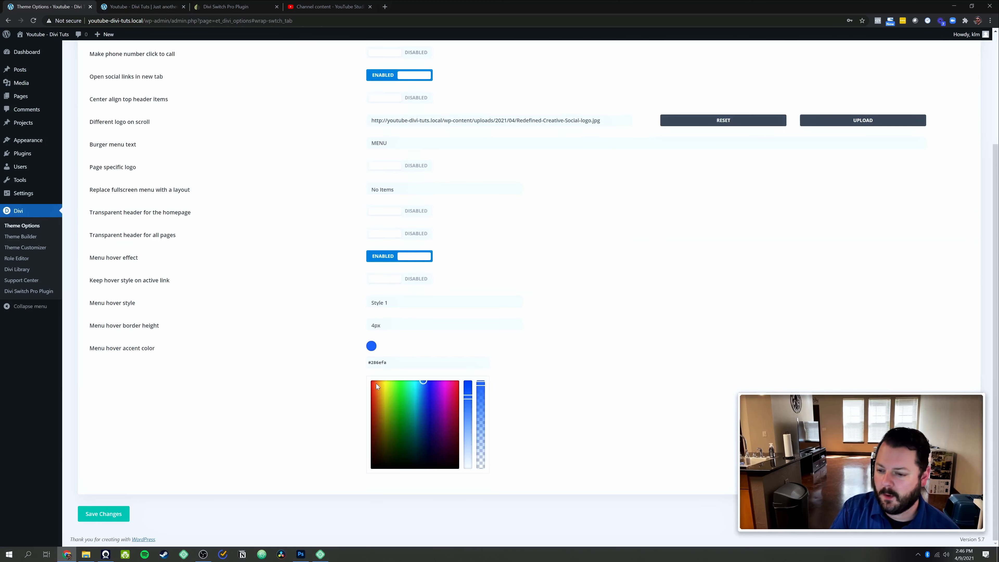
left_click(395, 307)
left_click(388, 325)
left_click(107, 513)
left_click(99, 8)
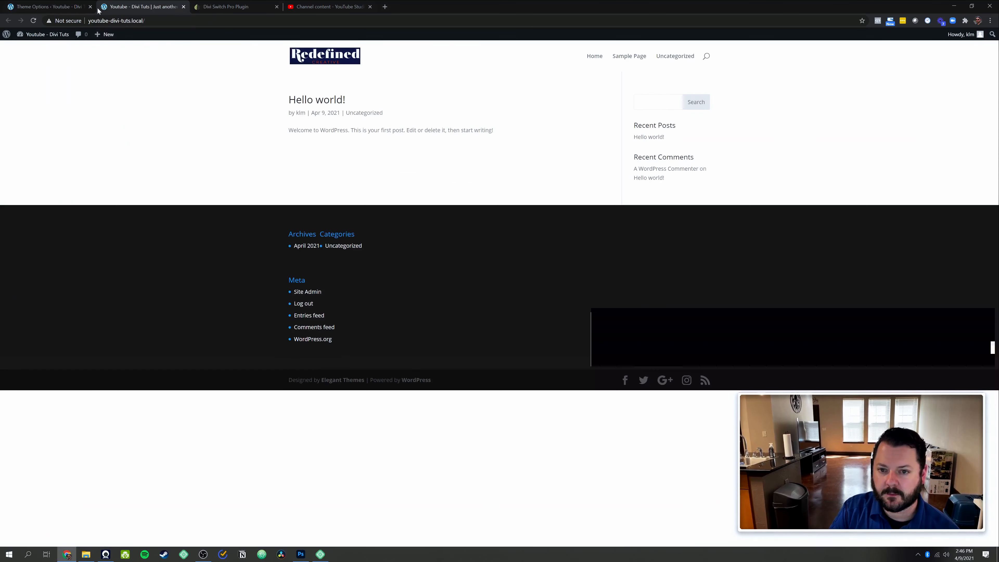
left_click(34, 21)
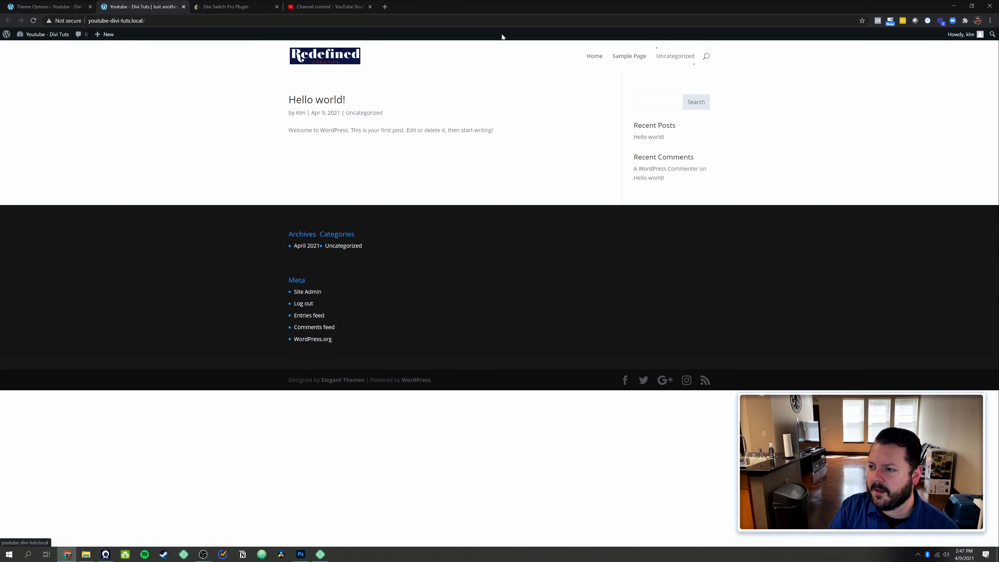
Try Style 3 as the menu hover style, saving it and reloading the homepage to check the menu links.
left_click(47, 6)
left_click(392, 304)
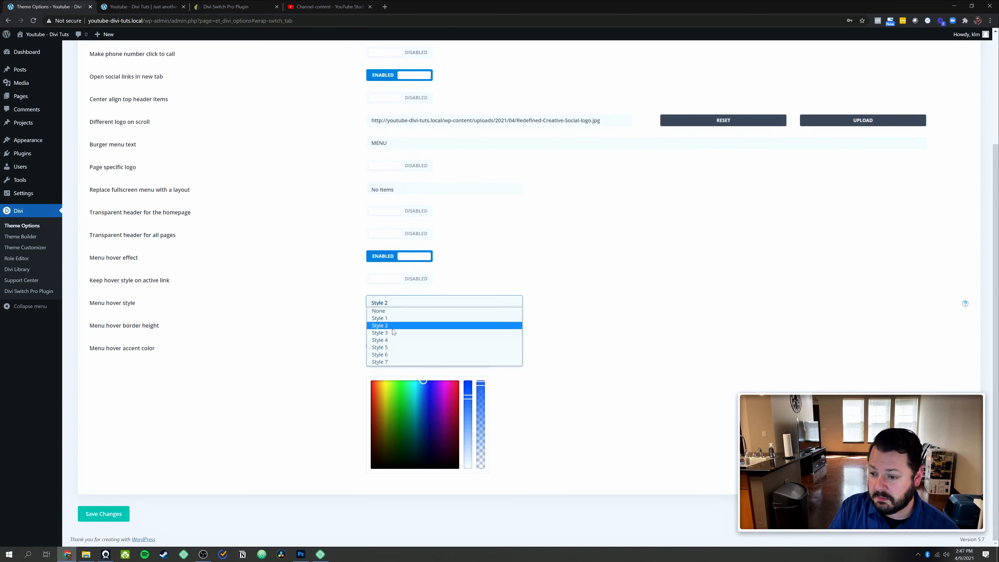
left_click(389, 330)
left_click(93, 520)
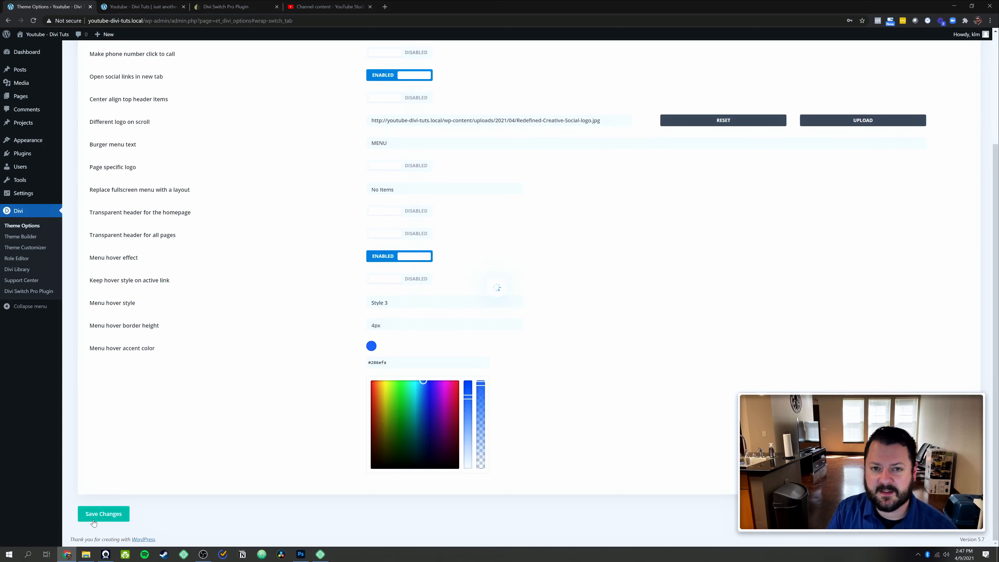
left_click(142, 7)
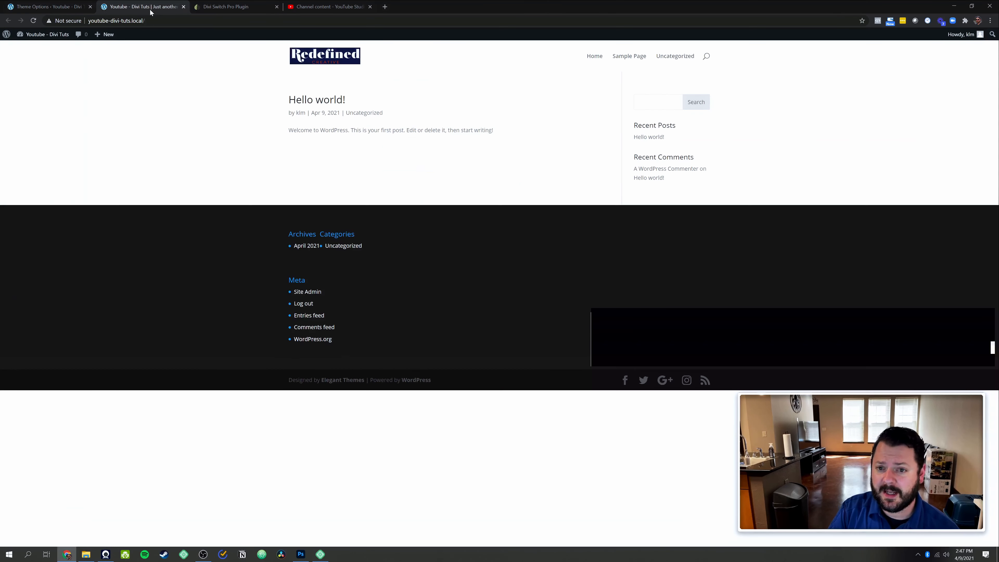
left_click(33, 20)
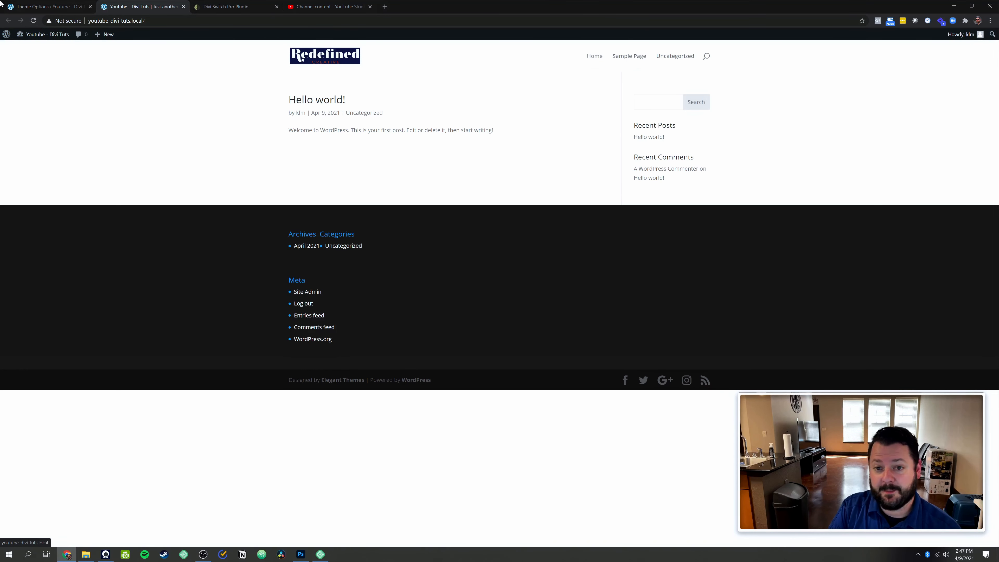
Try Style 4 as the menu hover style, saving it and reloading the homepage to check the menu links.
left_click(24, 7)
left_click(431, 307)
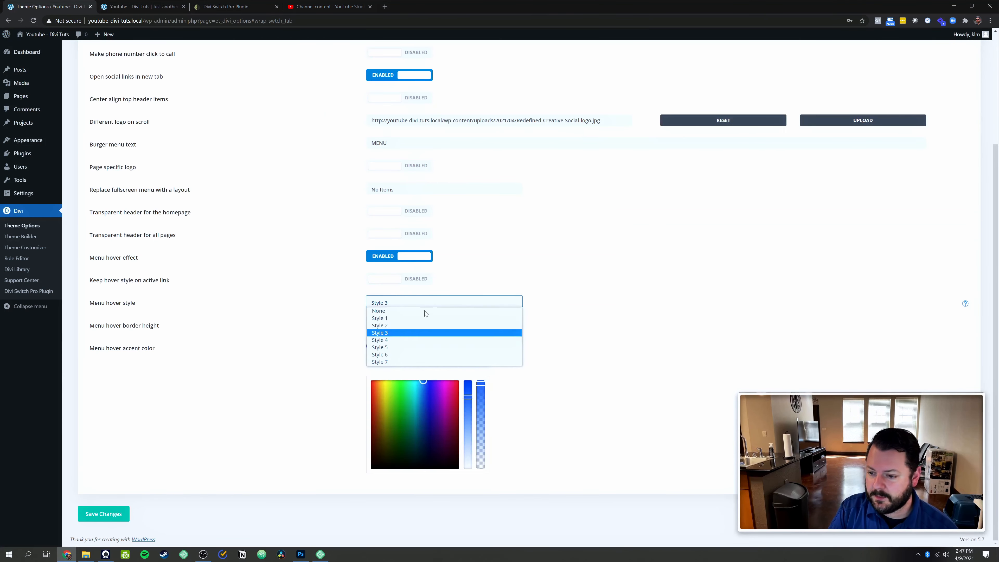
left_click(399, 340)
left_click(109, 514)
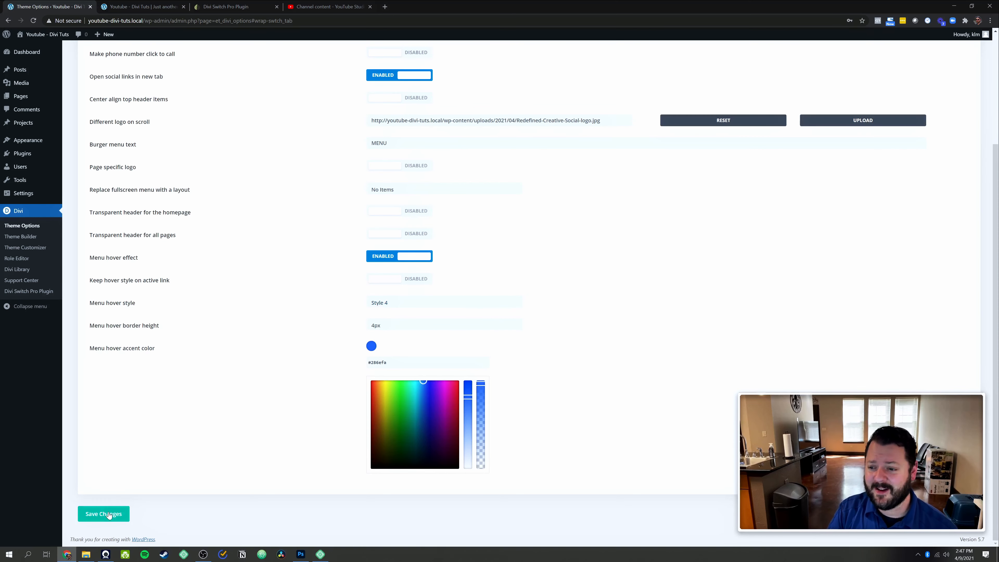
left_click(142, 6)
left_click(32, 21)
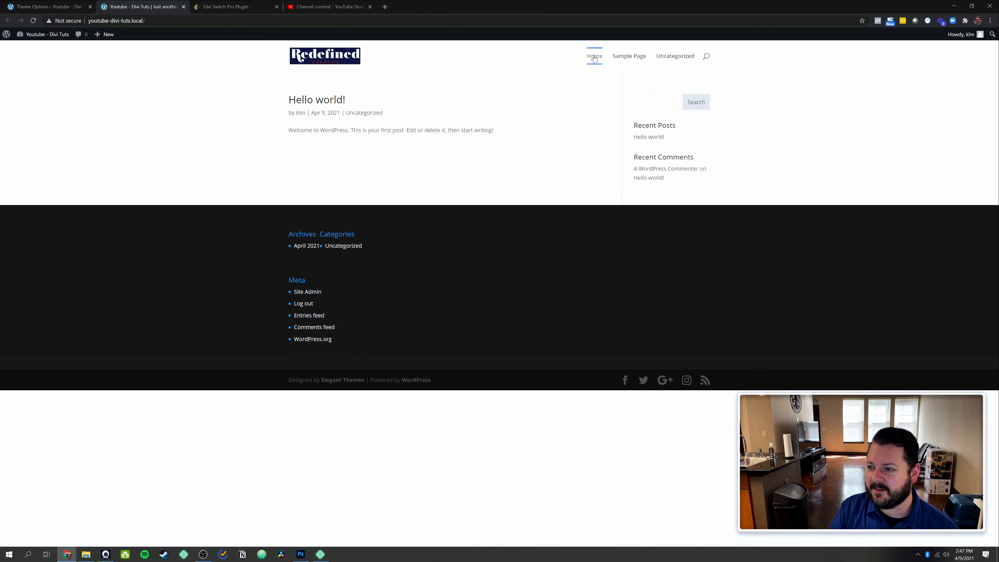
Try Style 5 as the menu hover style, saving it and reloading the homepage to check the menu links.
left_click(60, 5)
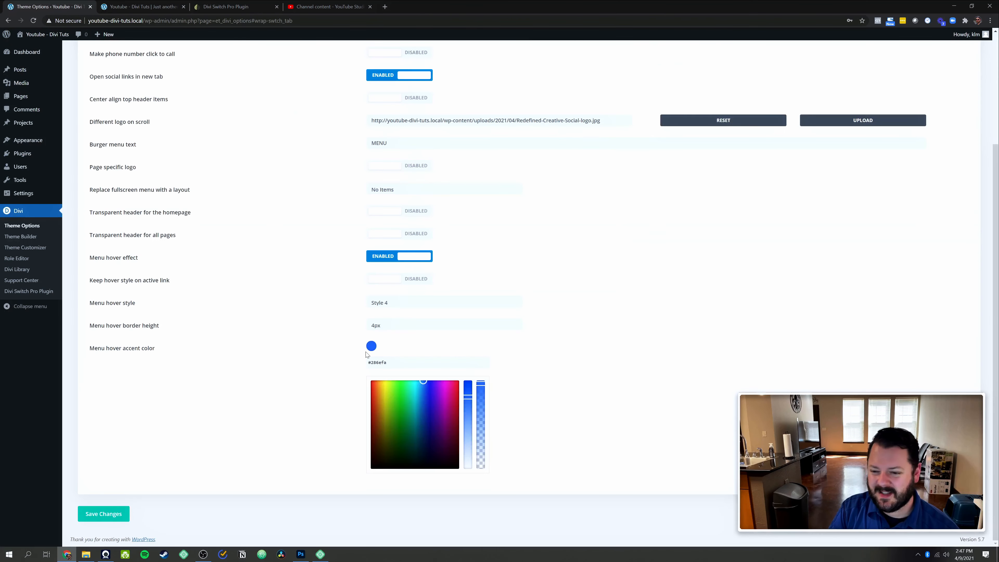
left_click(409, 304)
left_click(392, 348)
left_click(112, 514)
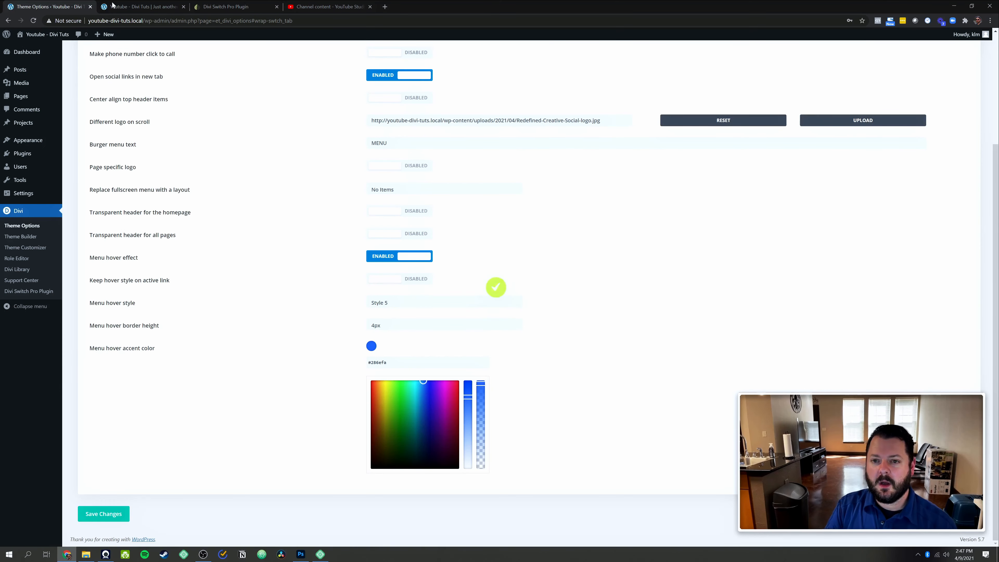
left_click(127, 8)
left_click(33, 21)
mouse_move(52, 35)
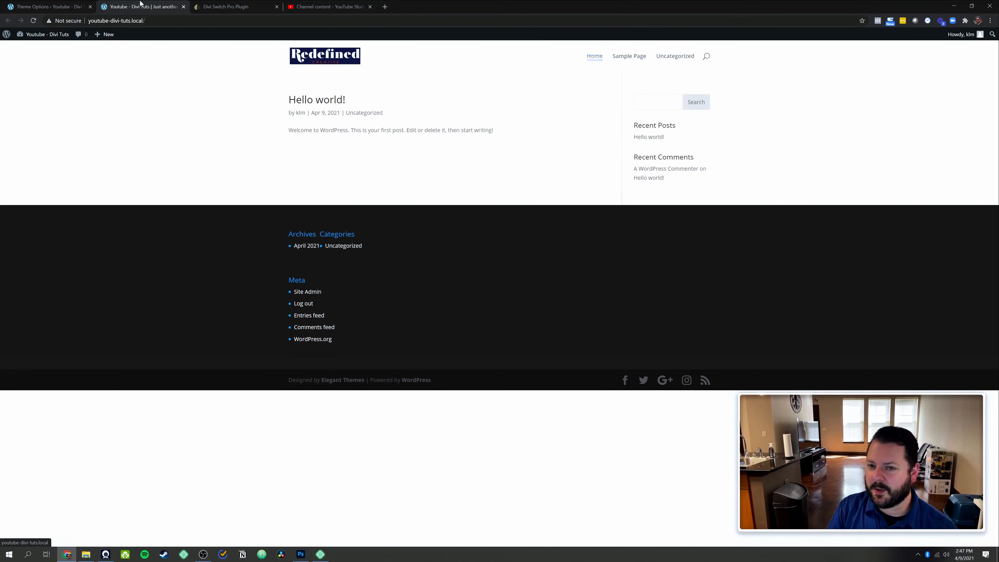
Try Style 6 as the menu hover style, saving it and reloading the homepage to check the menu links.
left_click(59, 7)
left_click(391, 308)
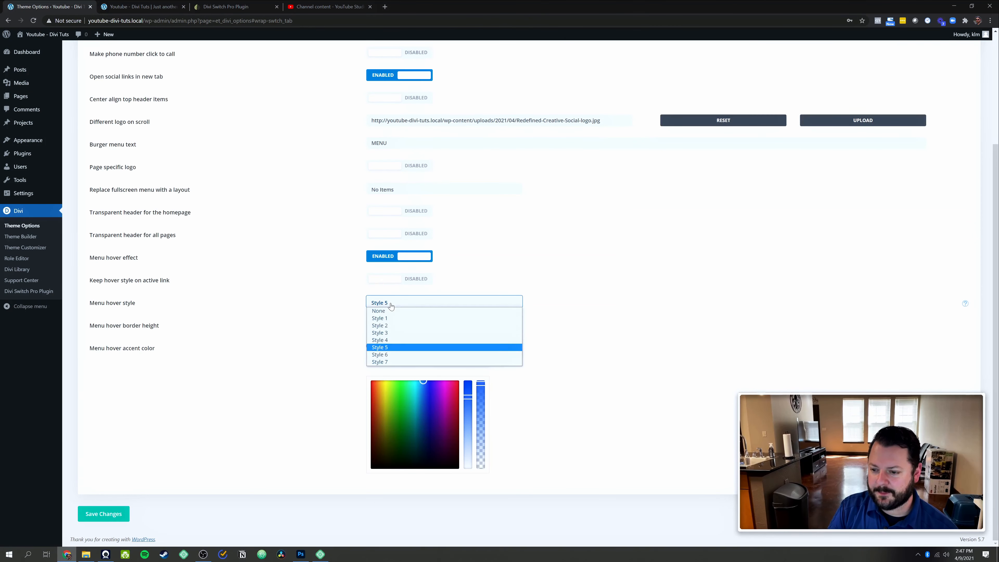
left_click(387, 355)
left_click(109, 520)
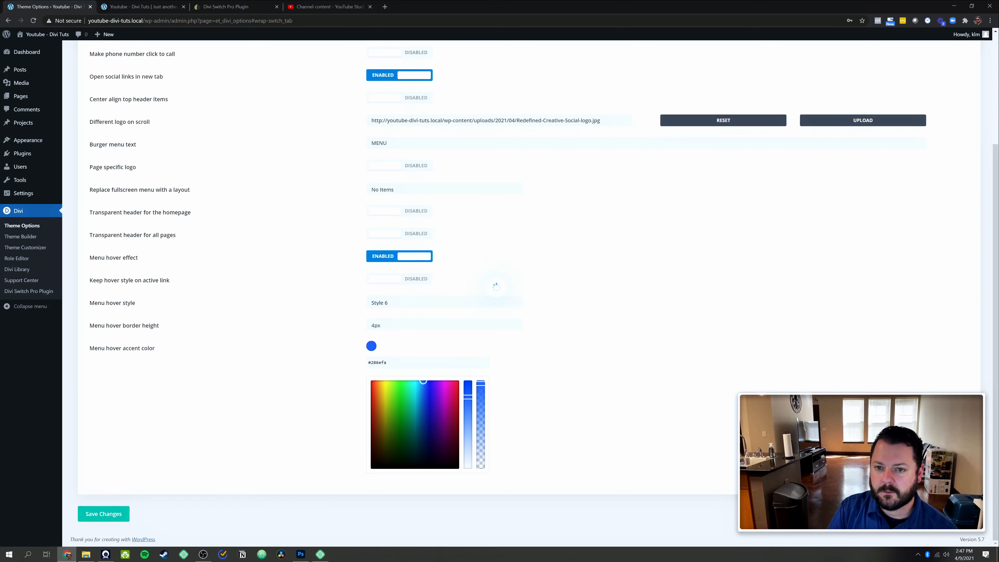
left_click(141, 7)
left_click(34, 21)
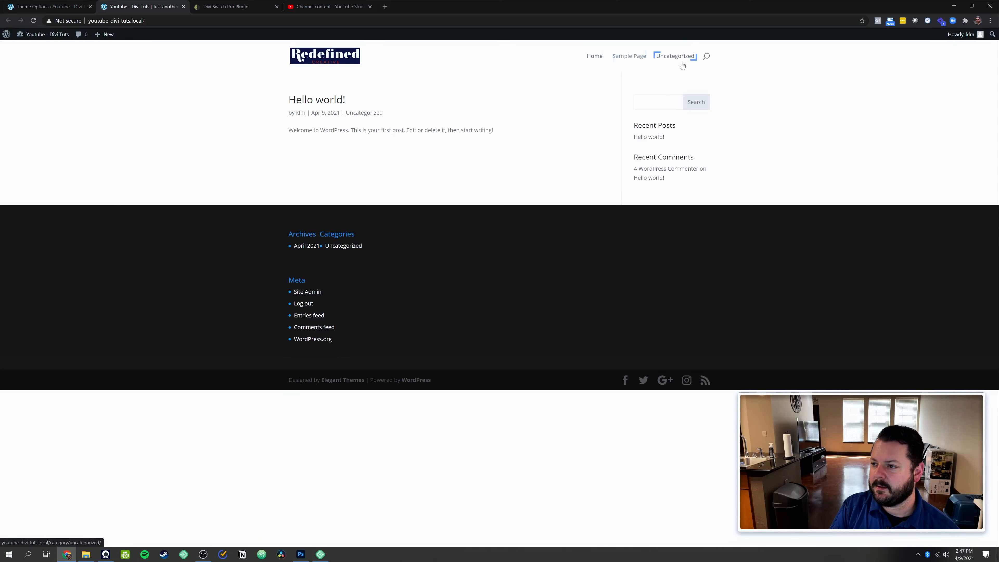
Try Style 7 as the menu hover style, saving it and reloading the homepage to check the menu links.
left_click(59, 7)
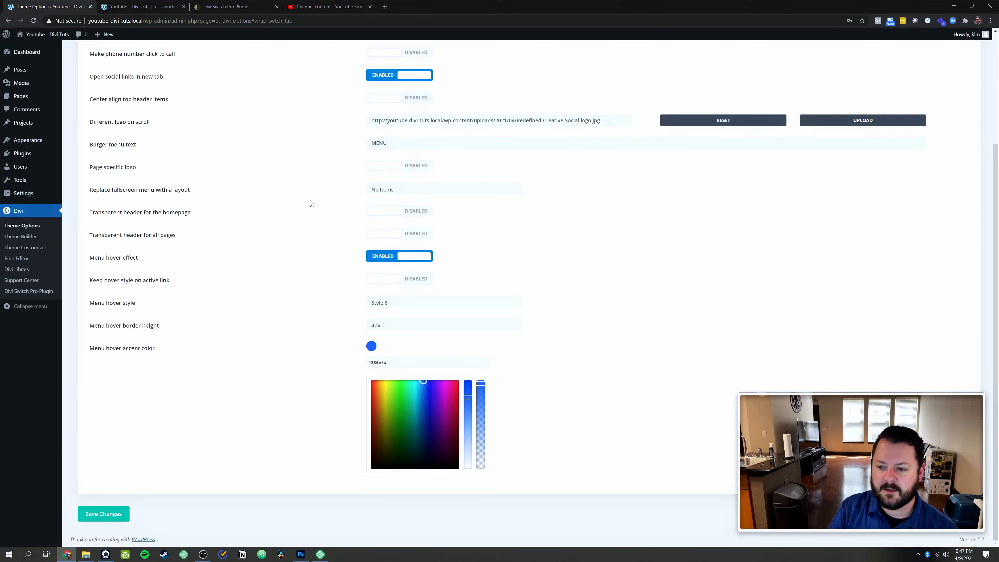
left_click(387, 311)
left_click(394, 363)
left_click(107, 514)
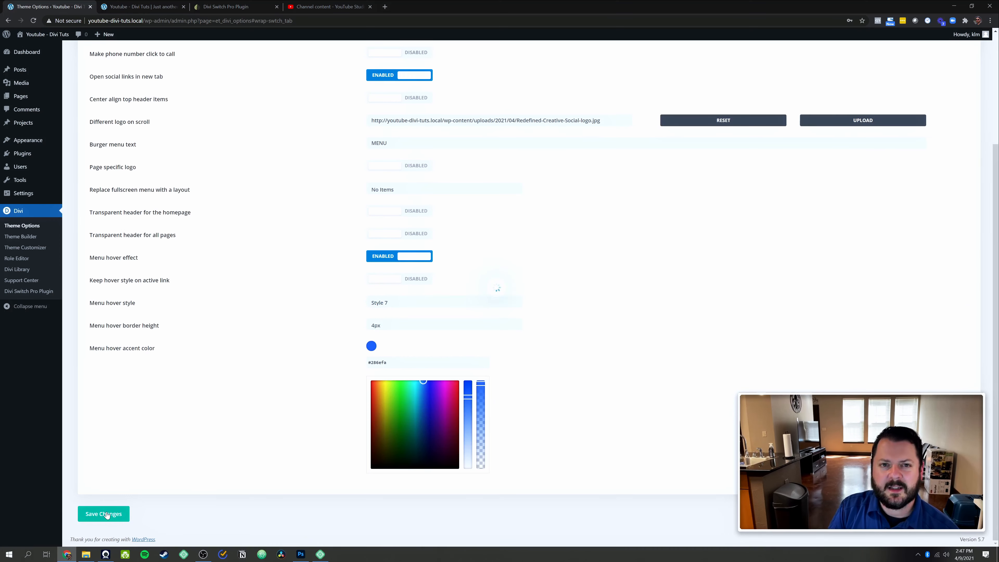
left_click(120, 4)
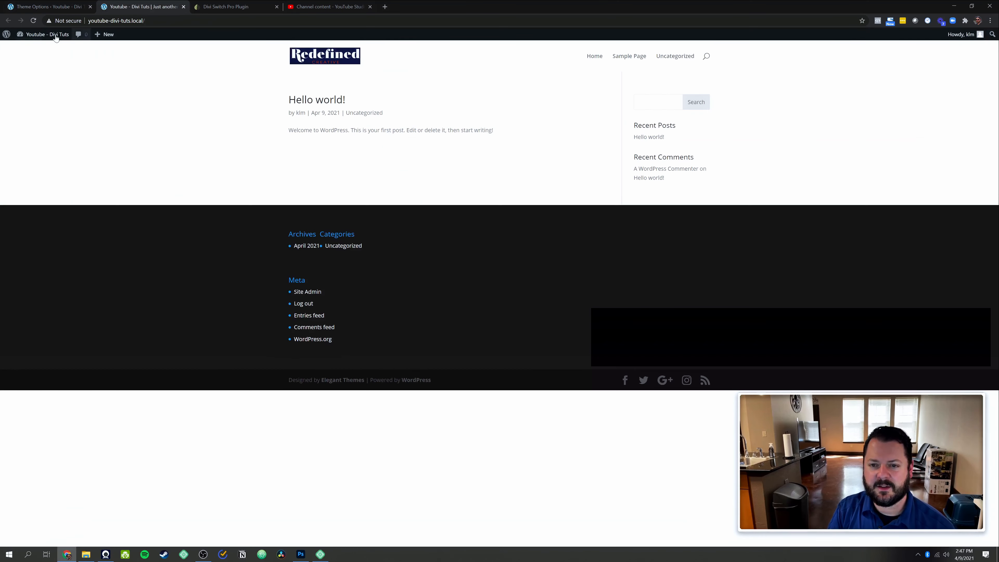
left_click(33, 20)
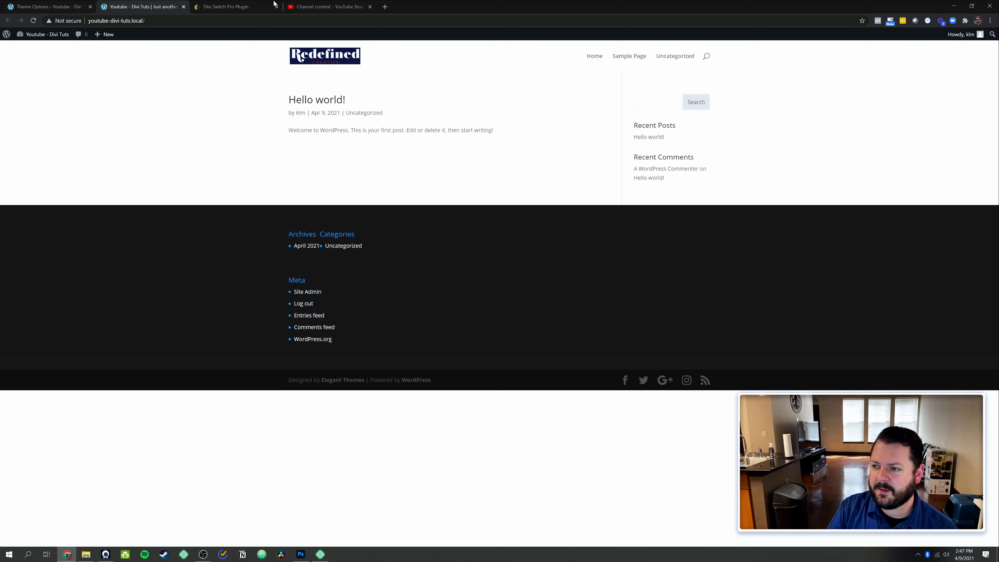
Return to the Divi Switch header options and set the menu hover style back to Style 1.
left_click(59, 4)
left_click(430, 304)
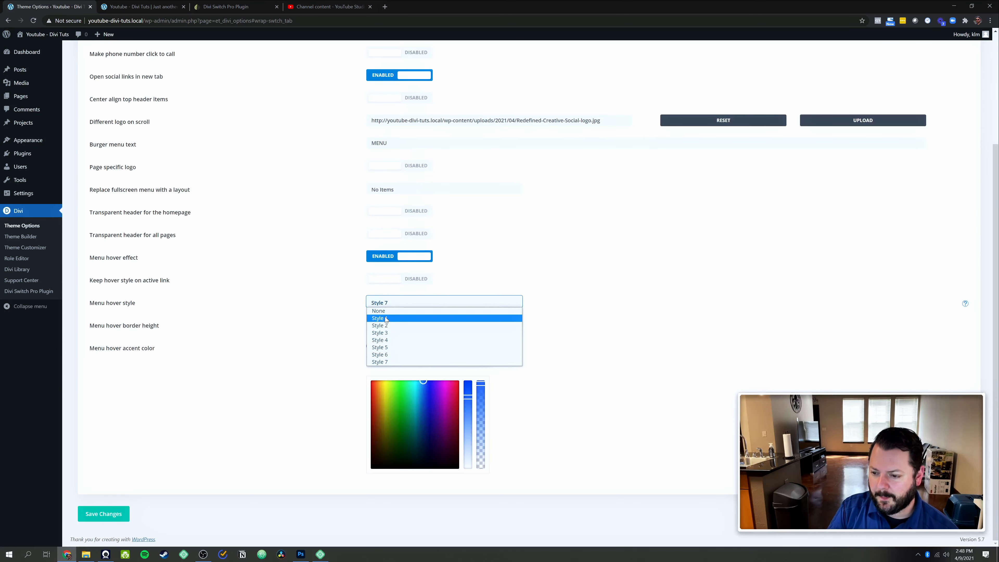
left_click(385, 318)
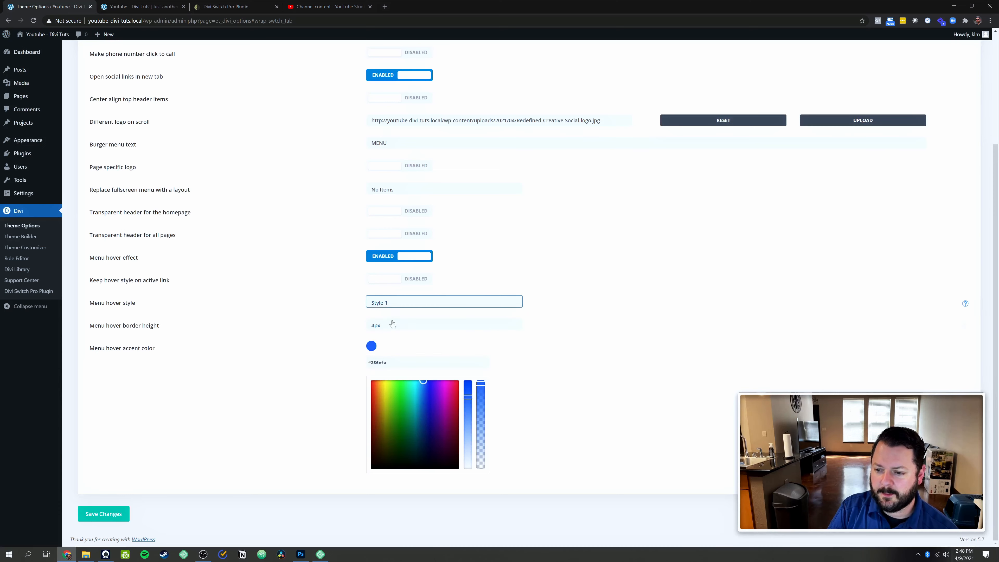
Check Style 1 on the reloaded homepage, and save Style 3 as the menu hover style to compare it on the menu links.
left_click(131, 6)
left_click(33, 20)
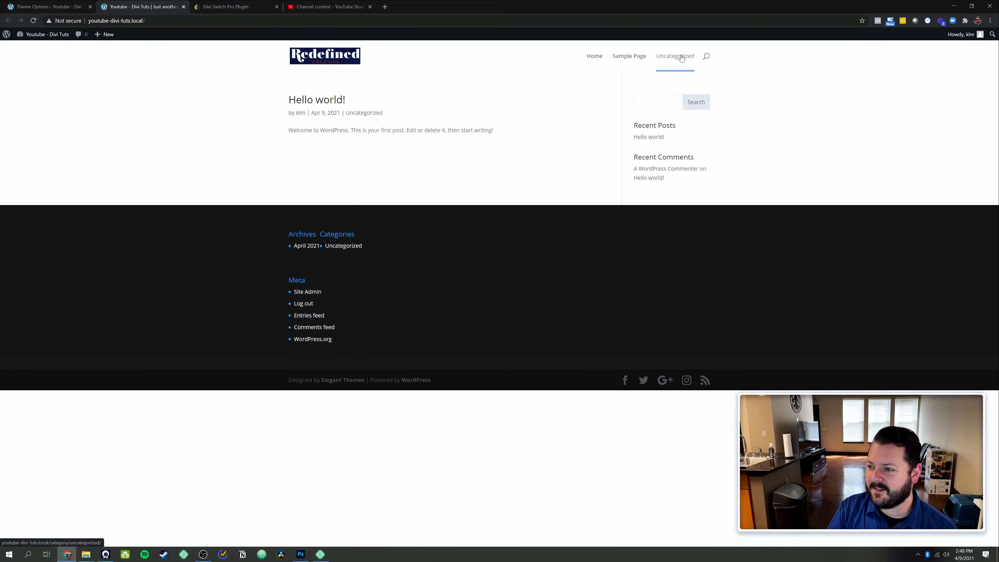
left_click(77, 7)
left_click(394, 301)
left_click(393, 332)
left_click(103, 514)
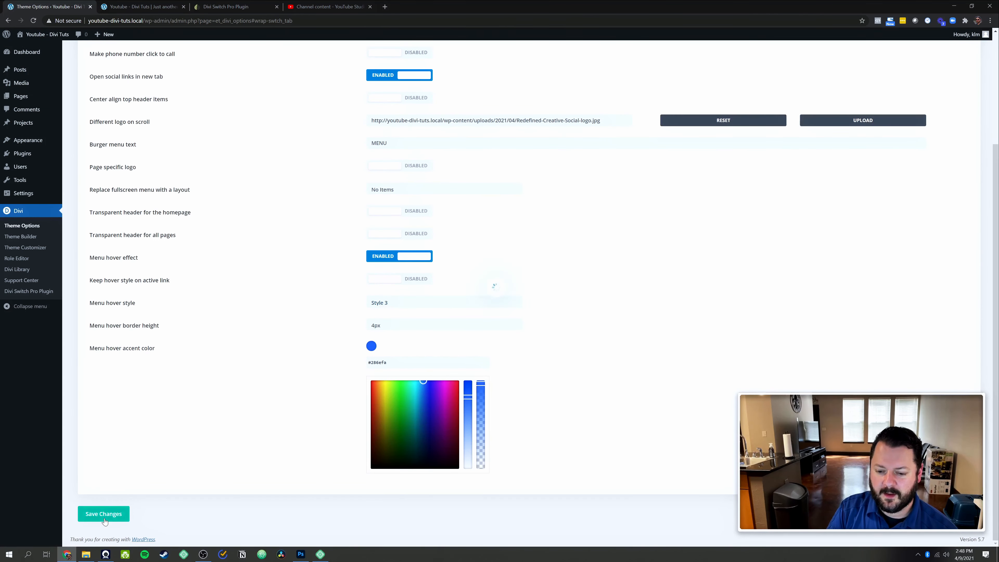
left_click(152, 7)
left_click(33, 21)
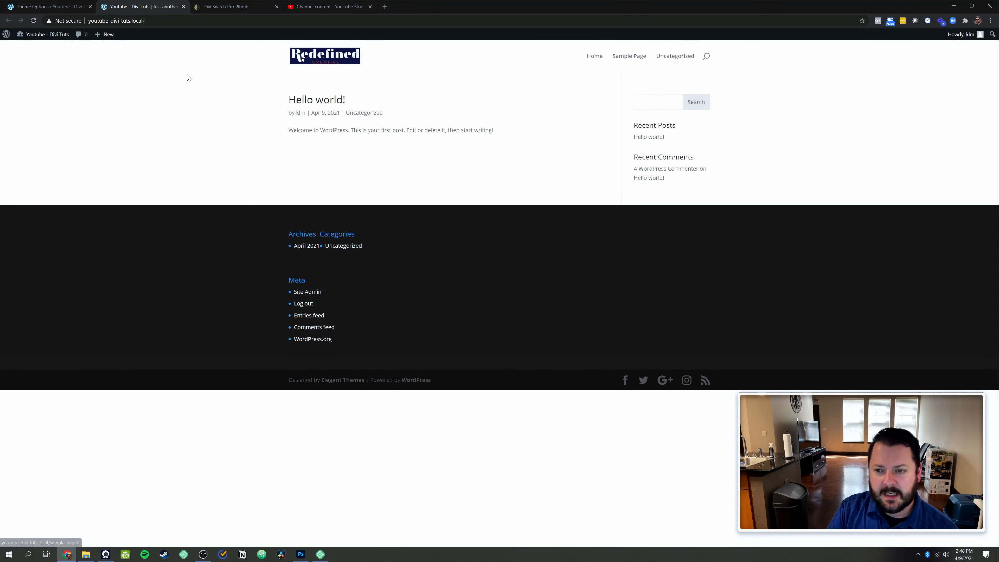
Enable Keep hover style on active link in the header options and check it on the homepage and Sample Page.
left_click(55, 6)
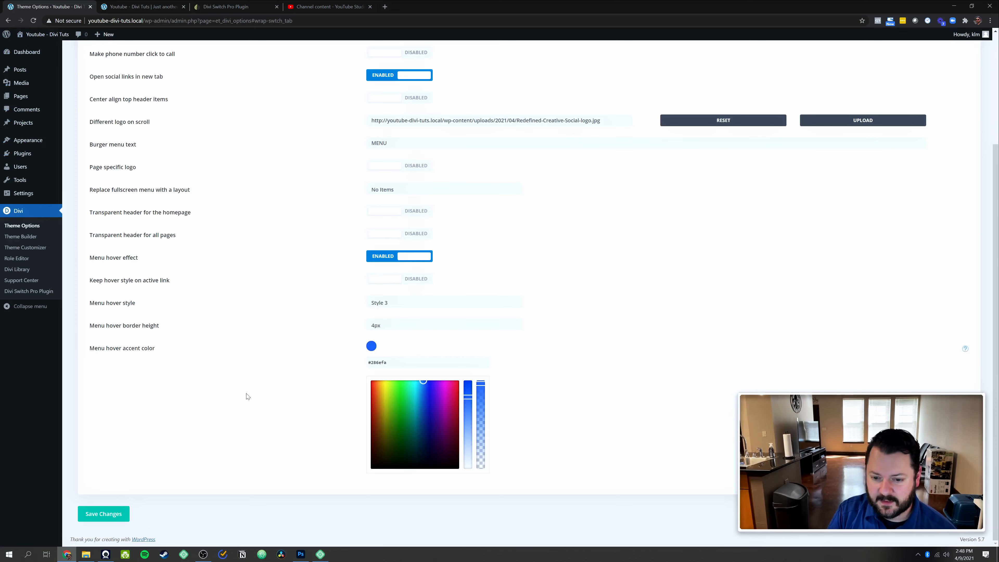
left_click(395, 282)
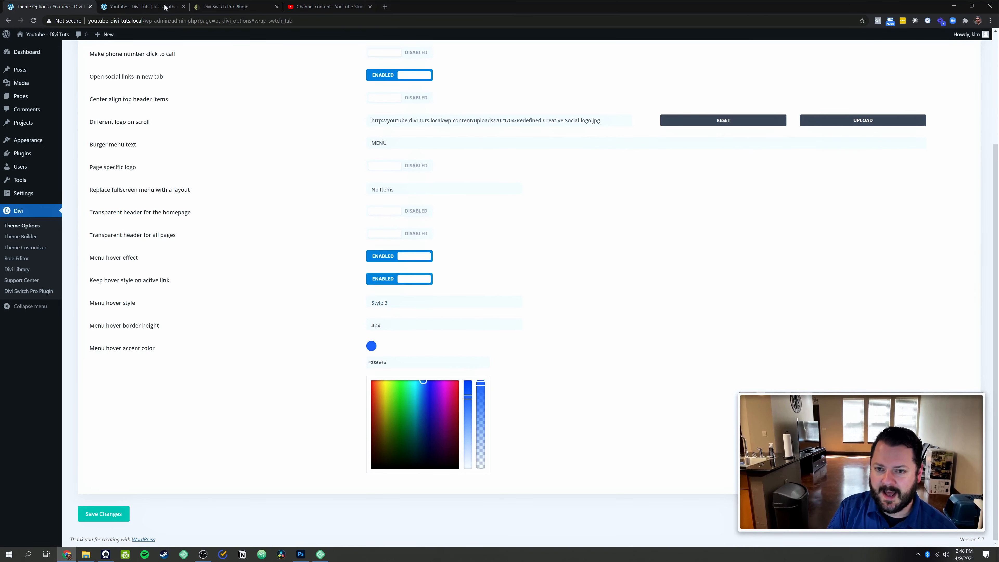
left_click(153, 7)
left_click(624, 59)
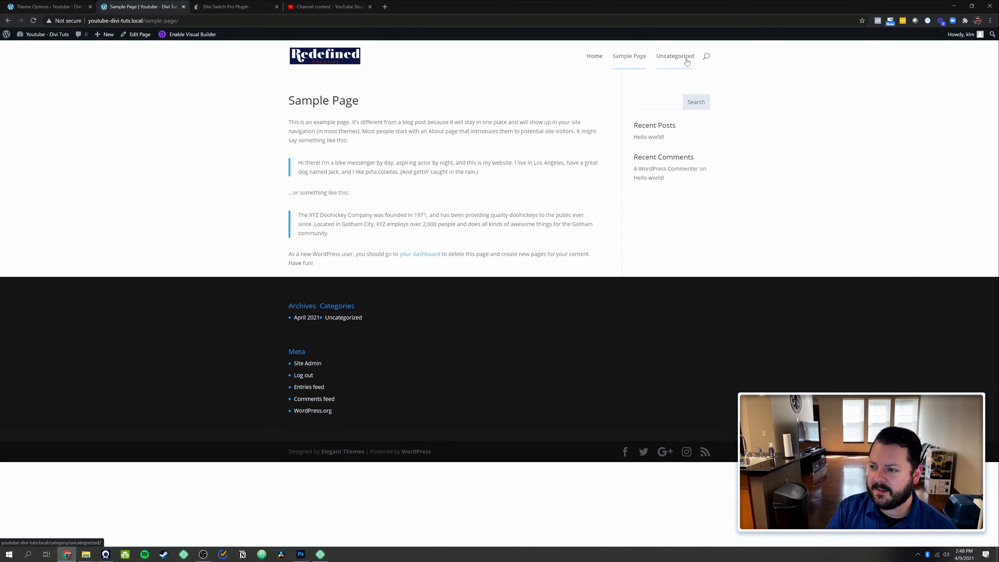
left_click(49, 7)
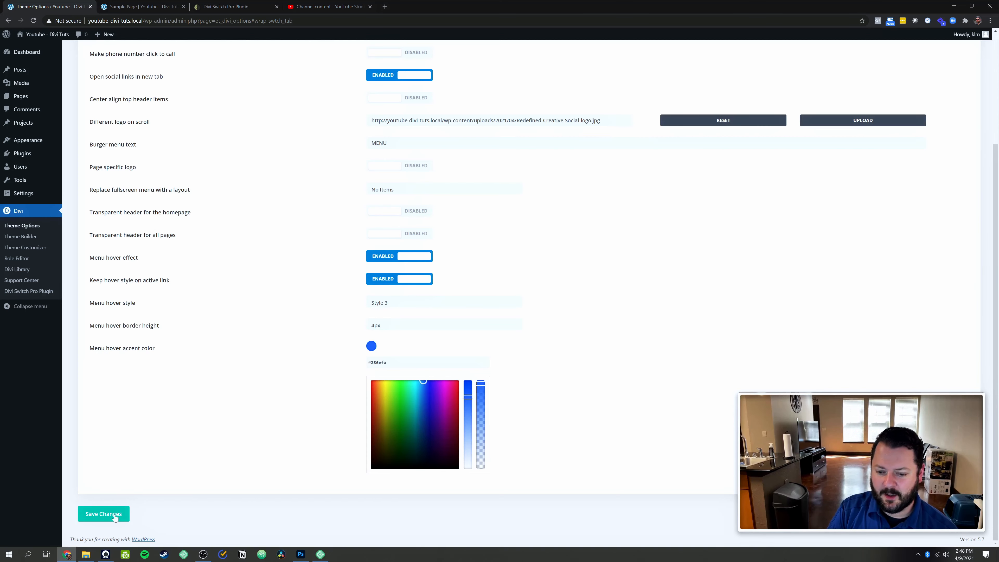
left_click(148, 7)
left_click(321, 59)
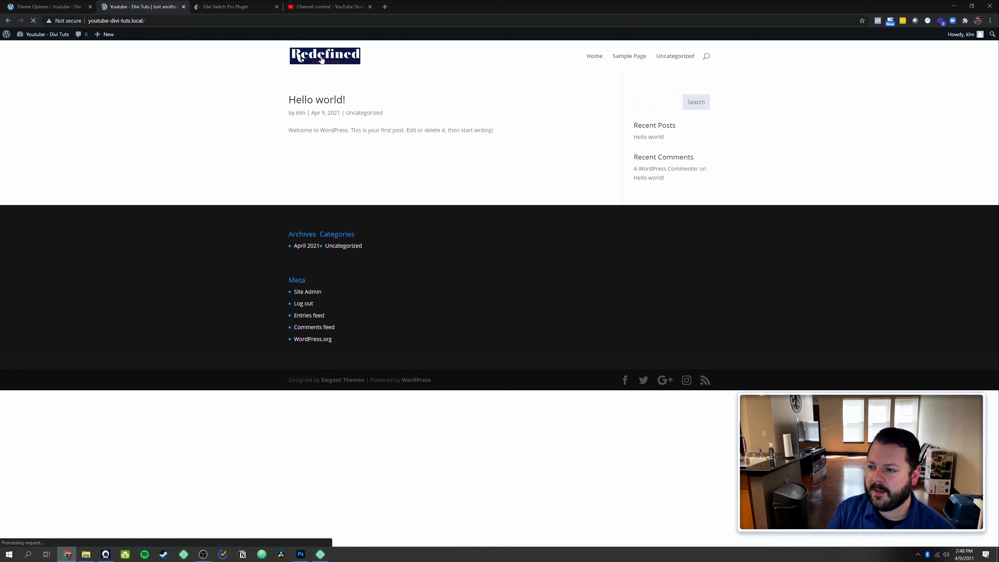
left_click(626, 60)
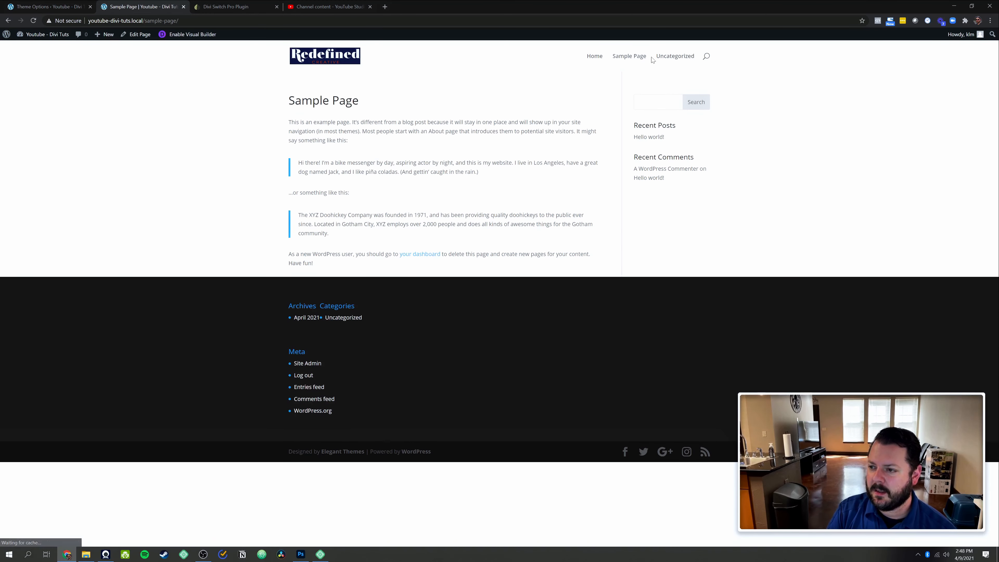
Read the help for Keep hover style on active link and save the header options.
left_click(56, 7)
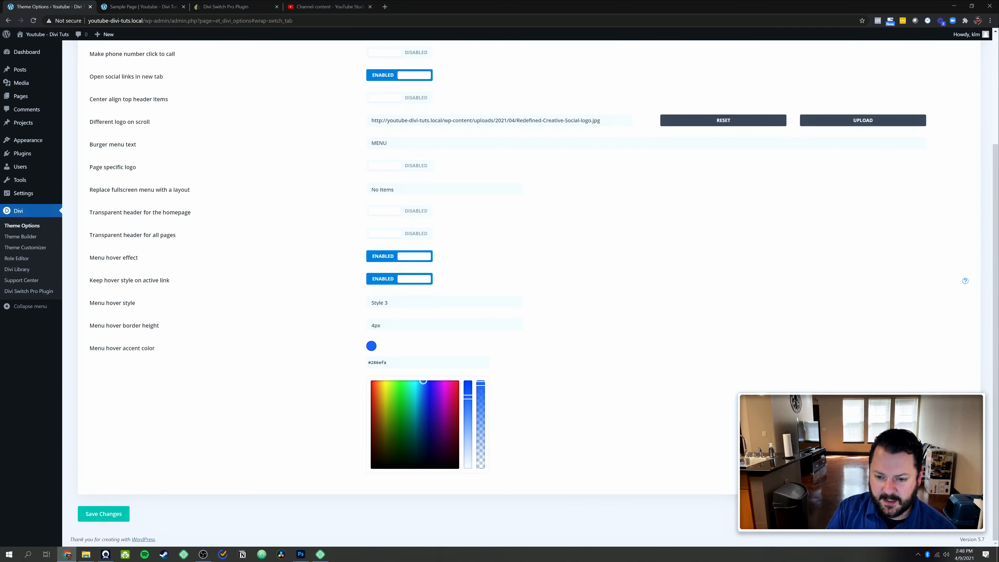
left_click(966, 281)
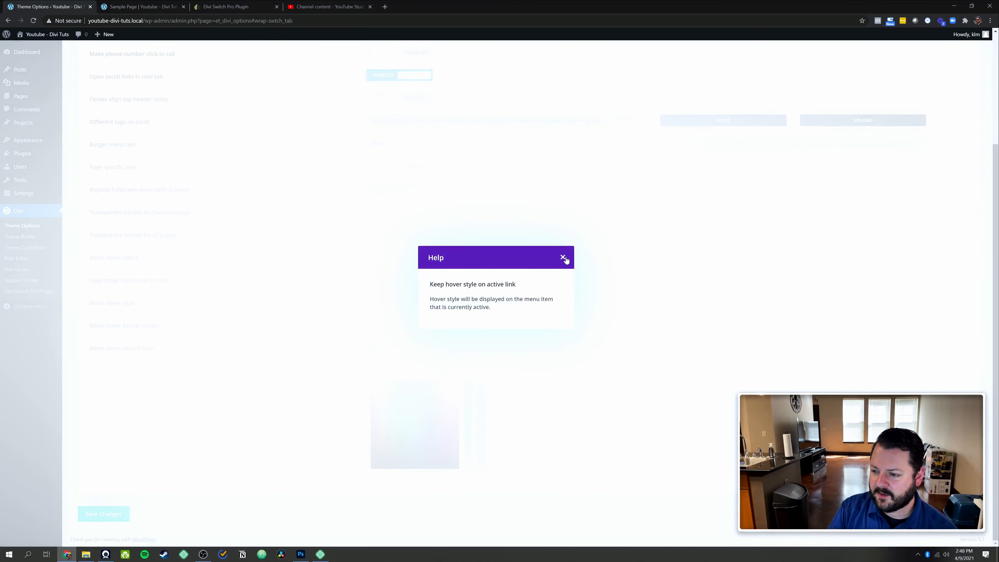
left_click(563, 258)
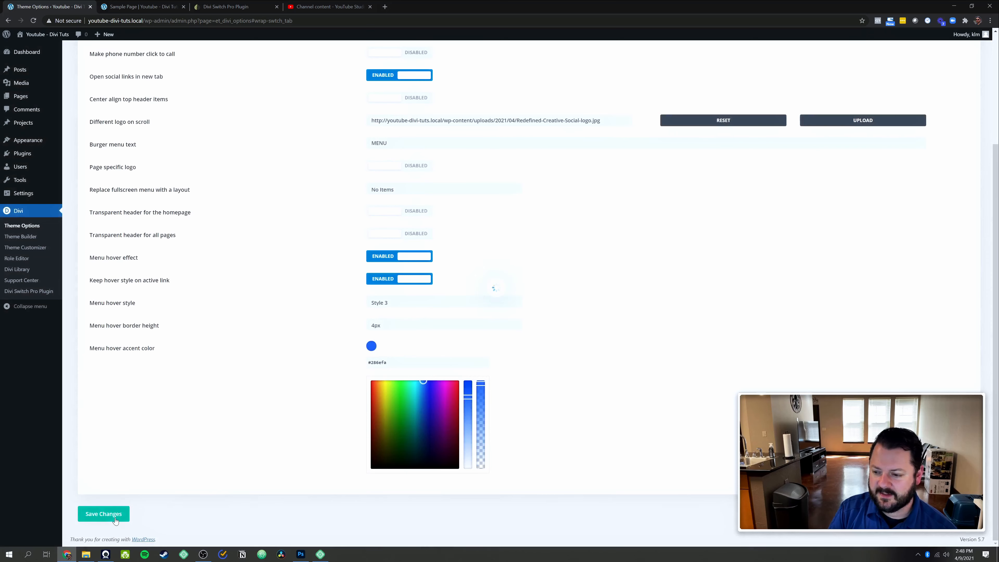
Reload the site without cache and check the active menu link on Sample Page, the Uncategorized category, the Hello world! post and the homepage.
key("ctrl+Tab")
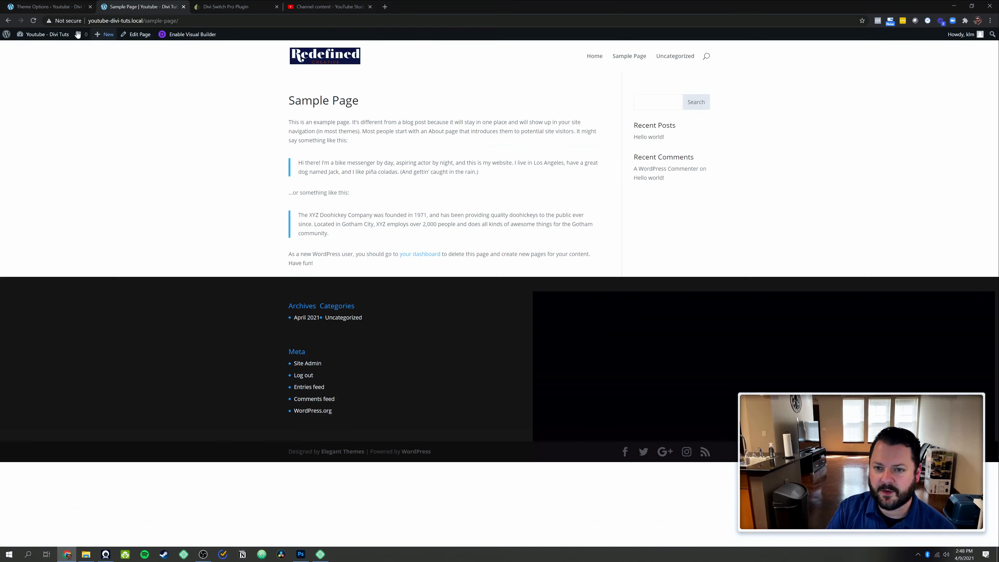
left_click(32, 21)
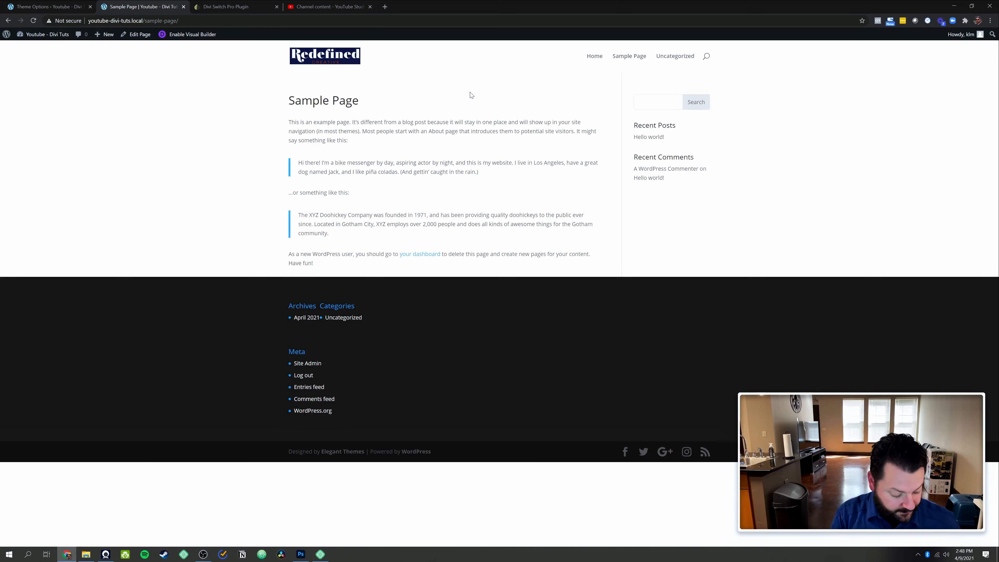
key("ctrl+shift+r")
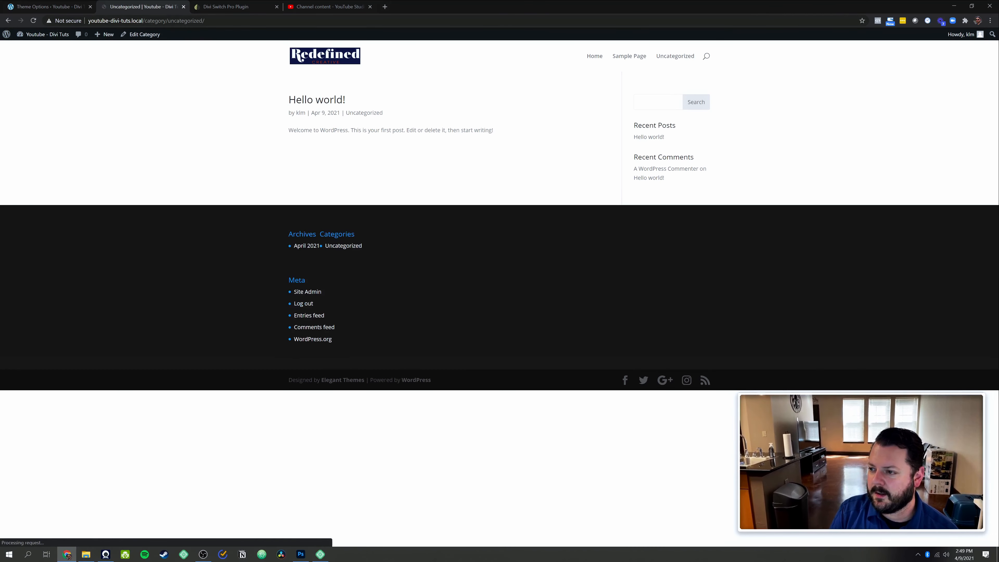
left_click(629, 56)
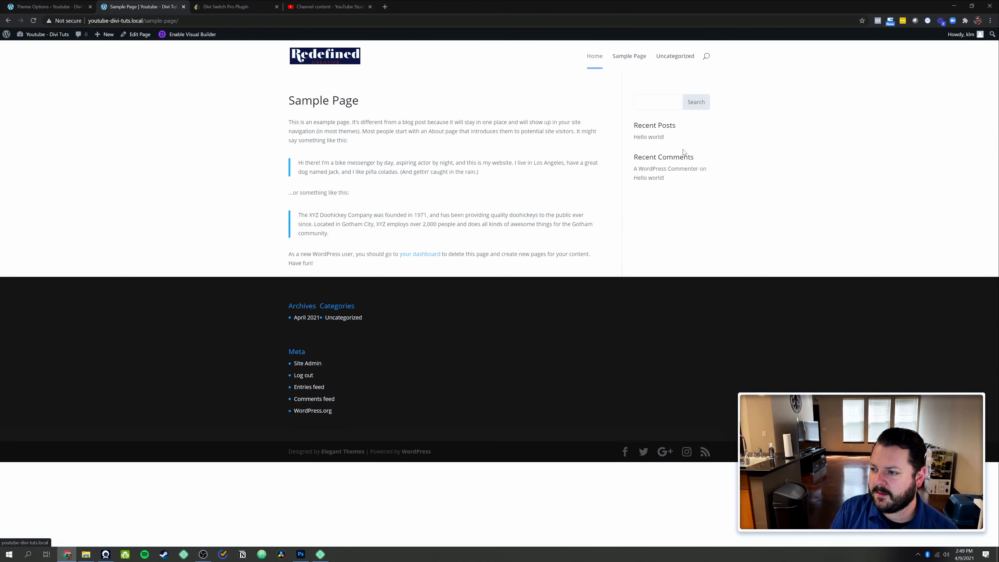
left_click(647, 138)
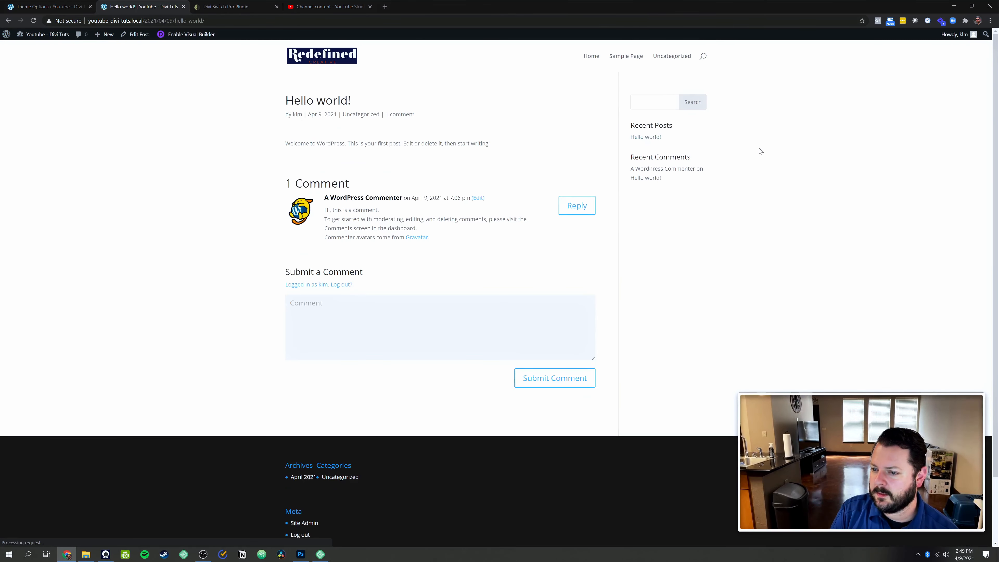
left_click(332, 59)
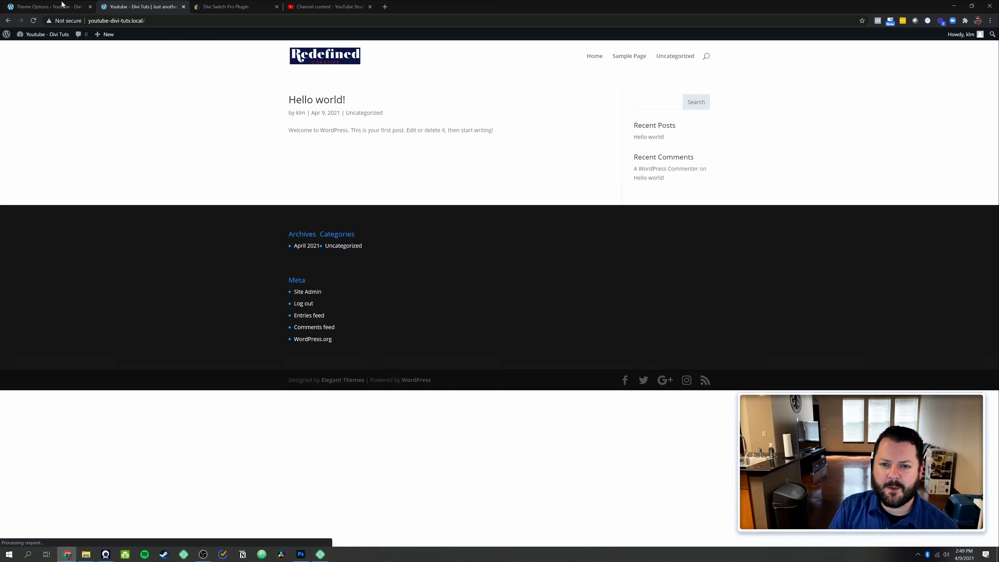
Open the Divi Switch footer options and look over the homepage's existing footer for comparison.
left_click(63, 5)
scroll(217, 257, "up", 3)
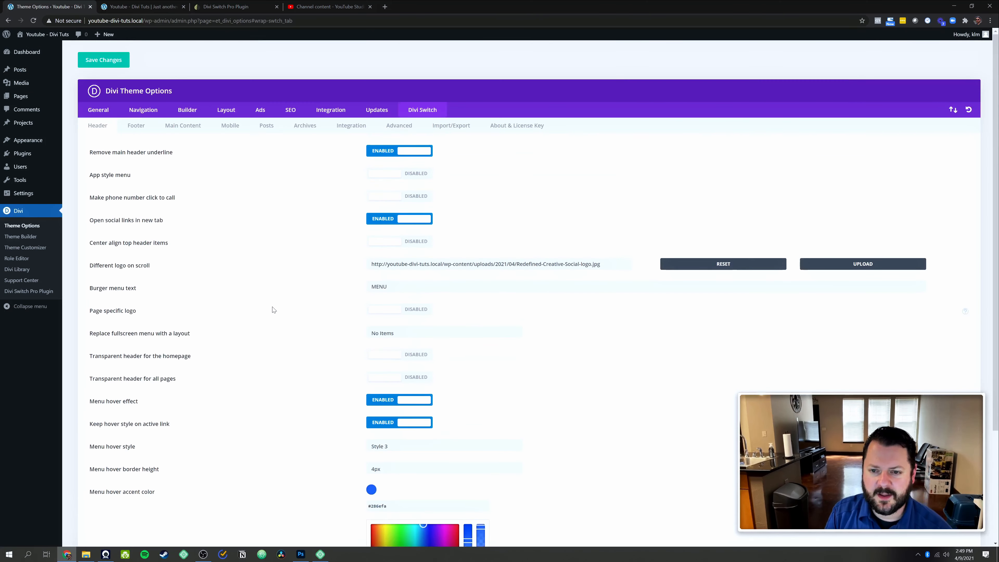
left_click(134, 126)
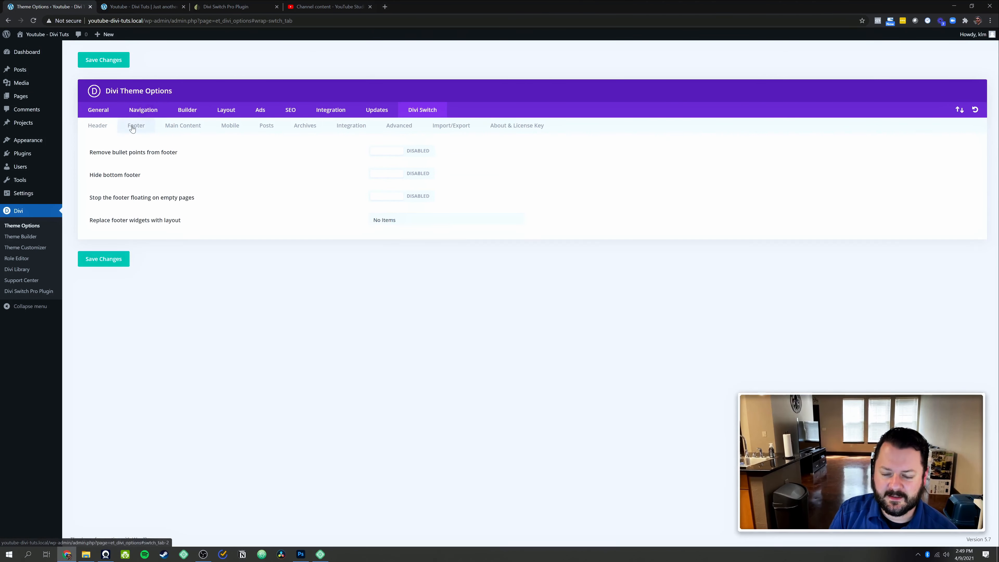
left_click(142, 7)
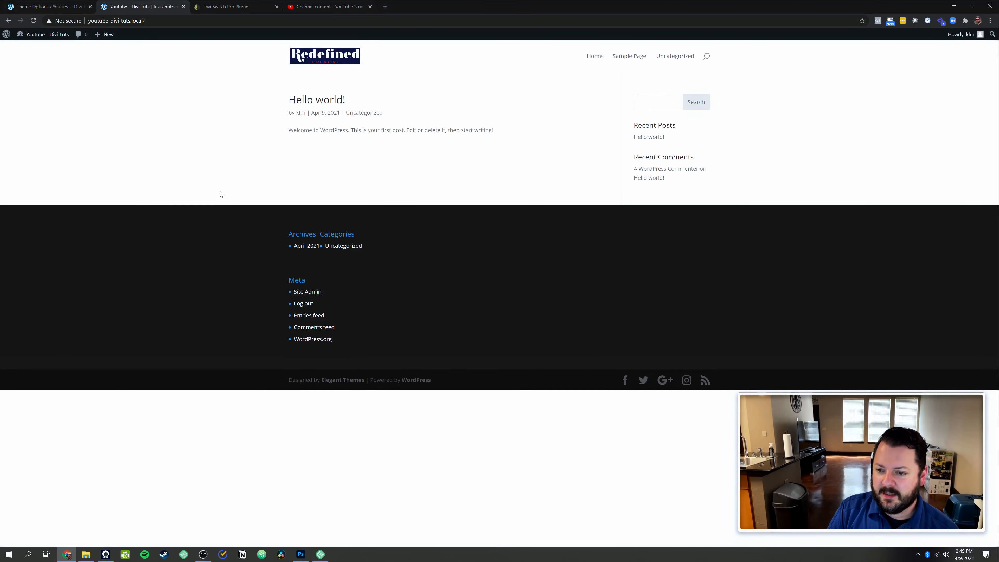
Enable Remove bullet points from footer, save it, and reload the homepage to check the footer lists.
left_click(58, 7)
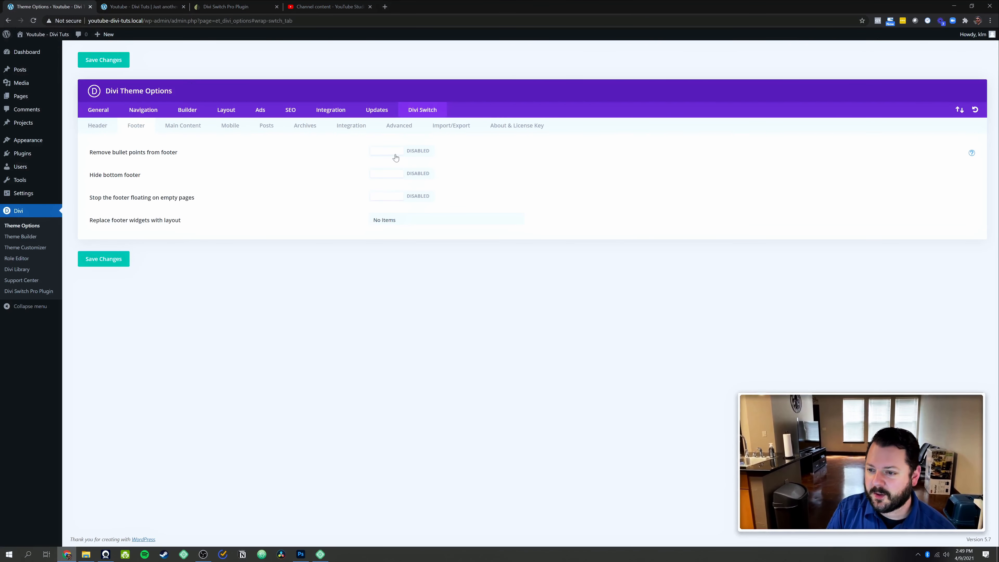
left_click(414, 154)
left_click(113, 263)
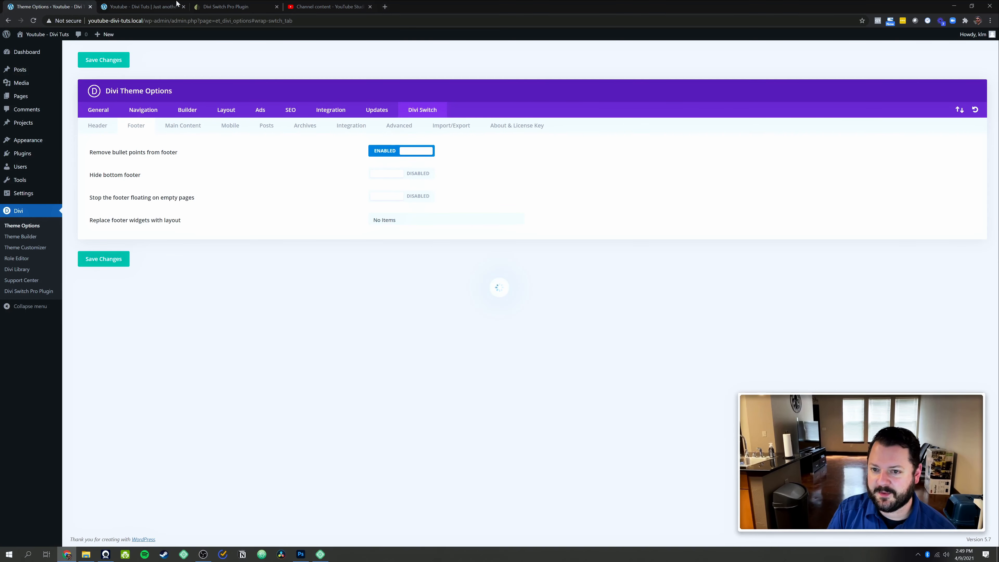
left_click(160, 9)
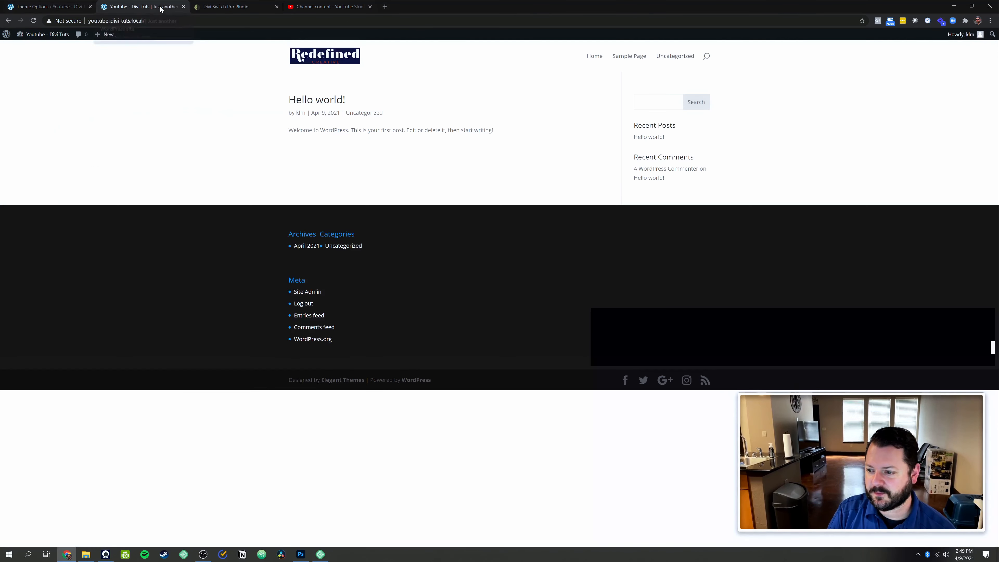
left_click(34, 21)
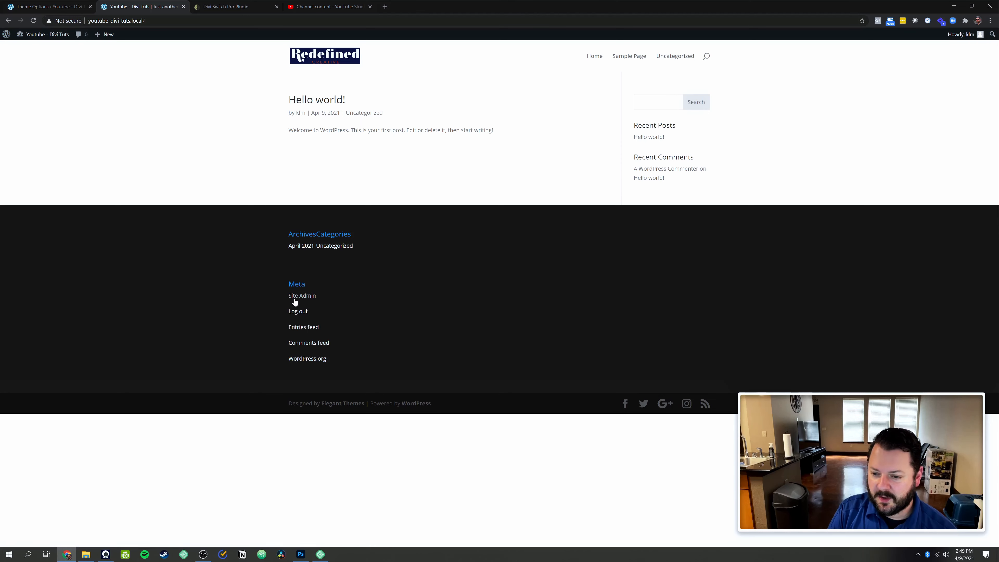
Enable Stop the footer floating on empty pages, save it, and reload the homepage to check the footer's position.
left_click(45, 7)
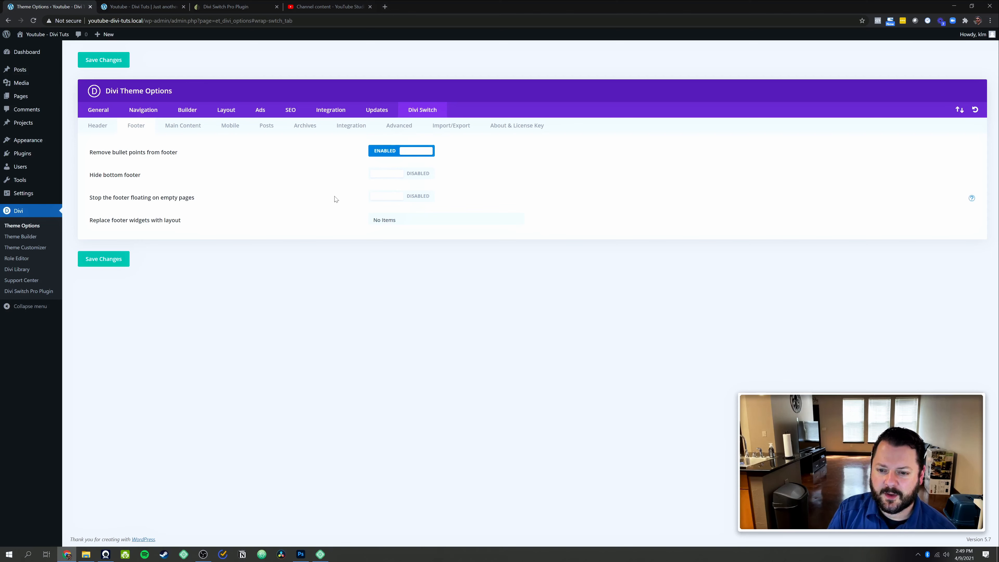
left_click(397, 198)
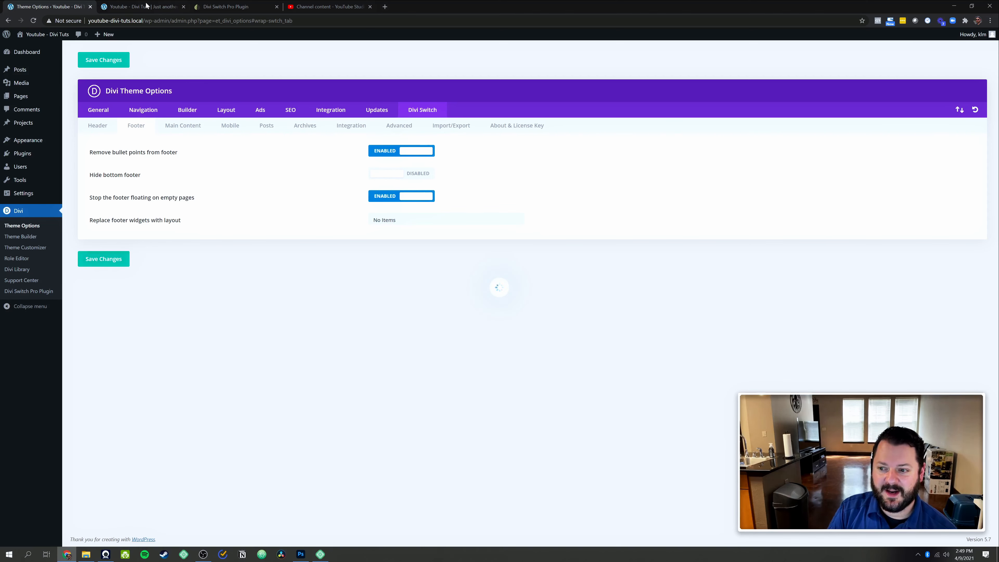
left_click(156, 6)
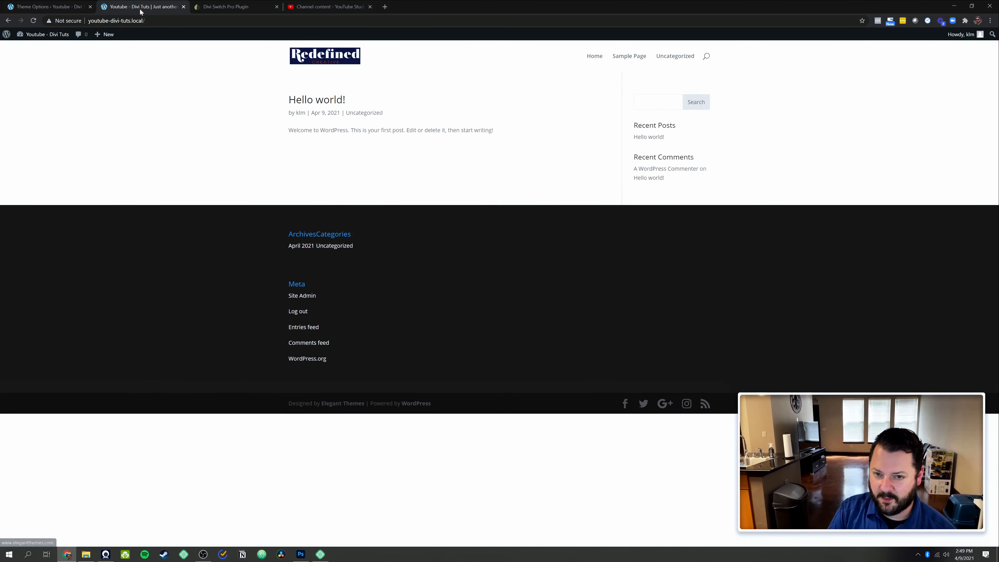
left_click(31, 22)
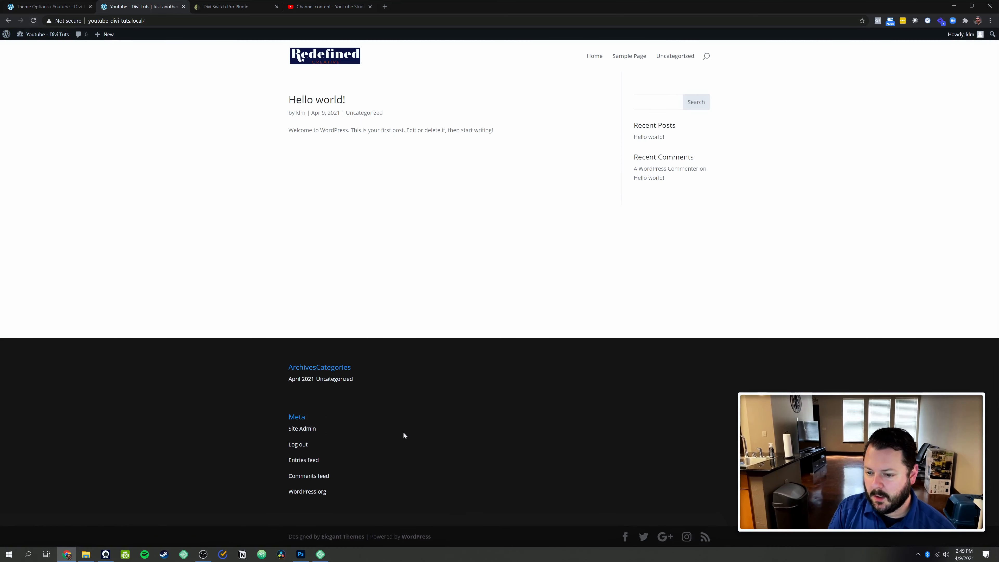
Check the footer's position on Sample Page and at the end of the Hello world! post.
left_click(626, 64)
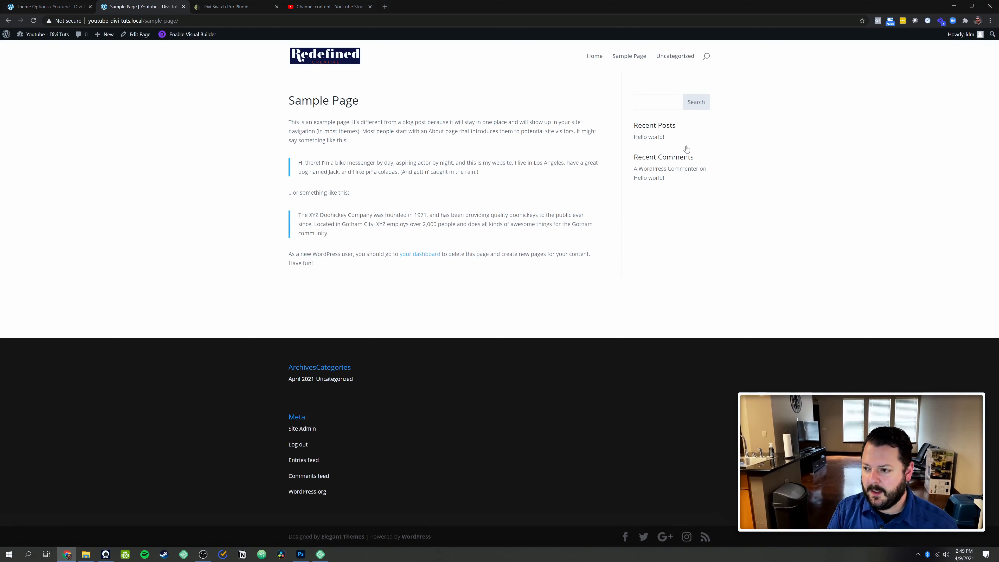
left_click(649, 136)
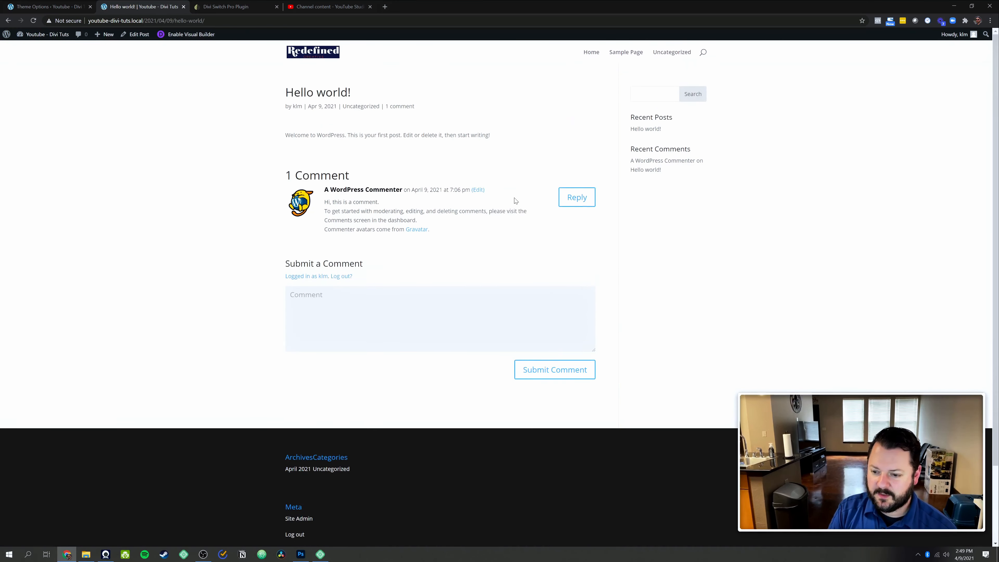
scroll(515, 201, "down", 3)
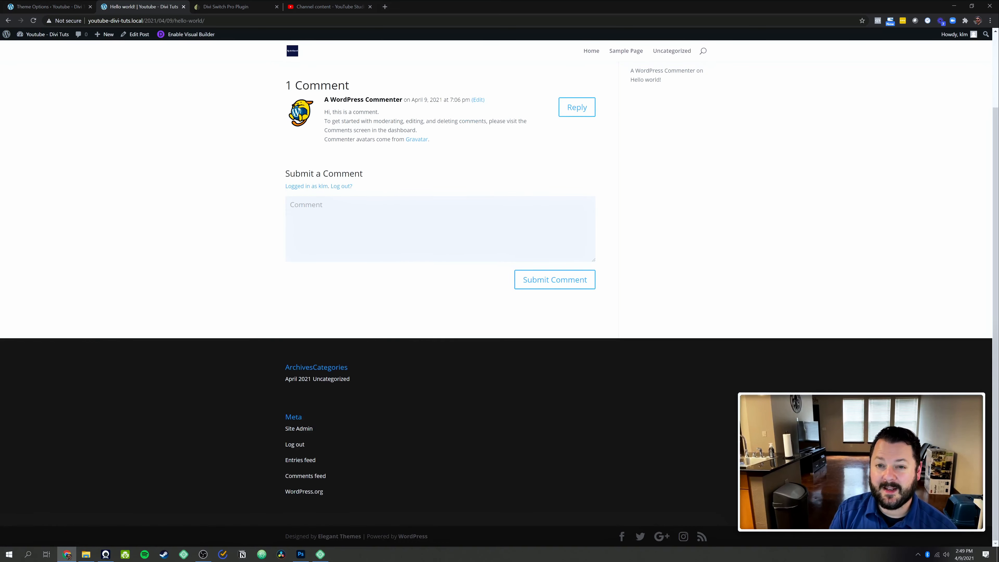
scroll(500, 251, "up", 3)
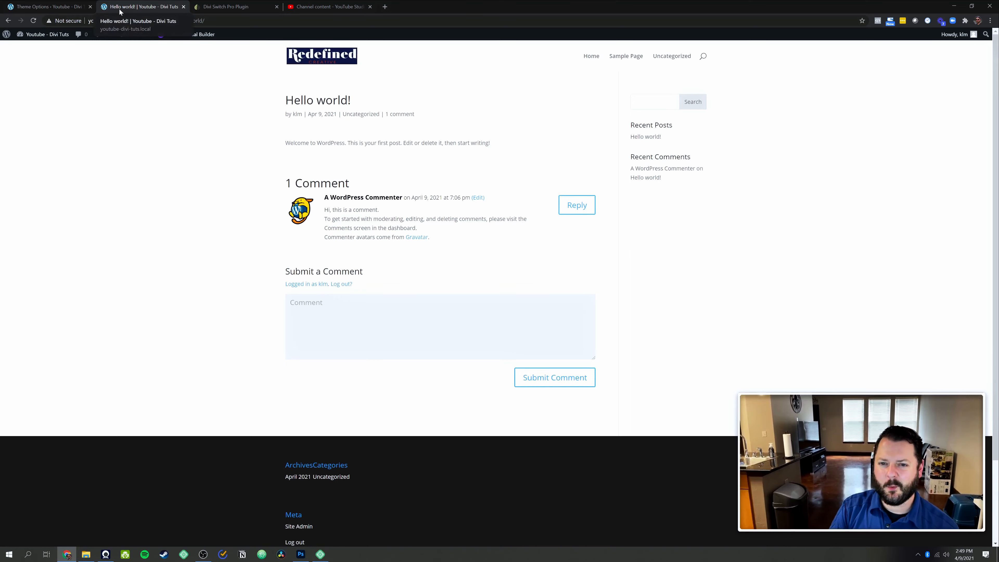
Enable Hide bottom footer, save it, and reload the Hello world! post to check the end of the footer.
left_click(47, 6)
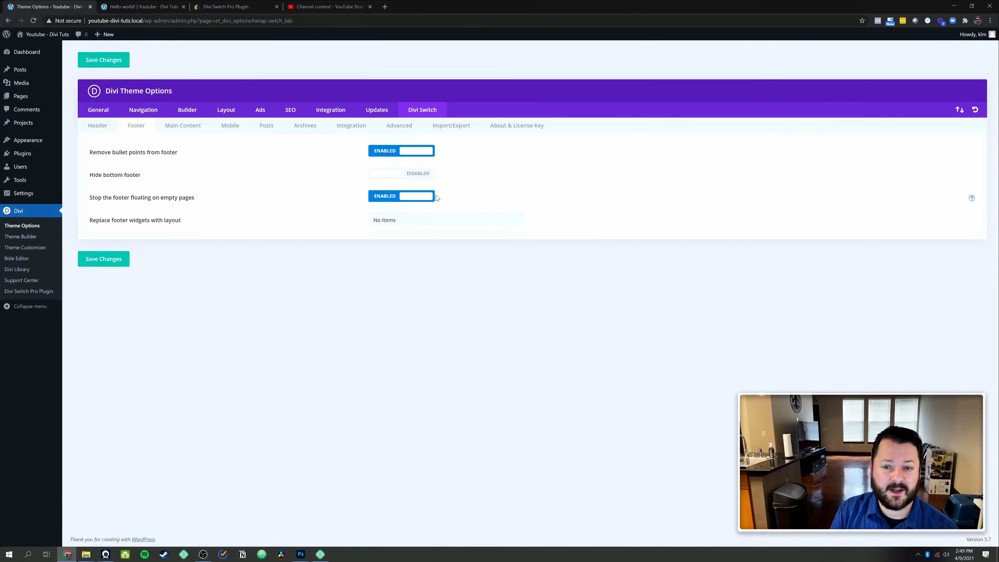
left_click(389, 173)
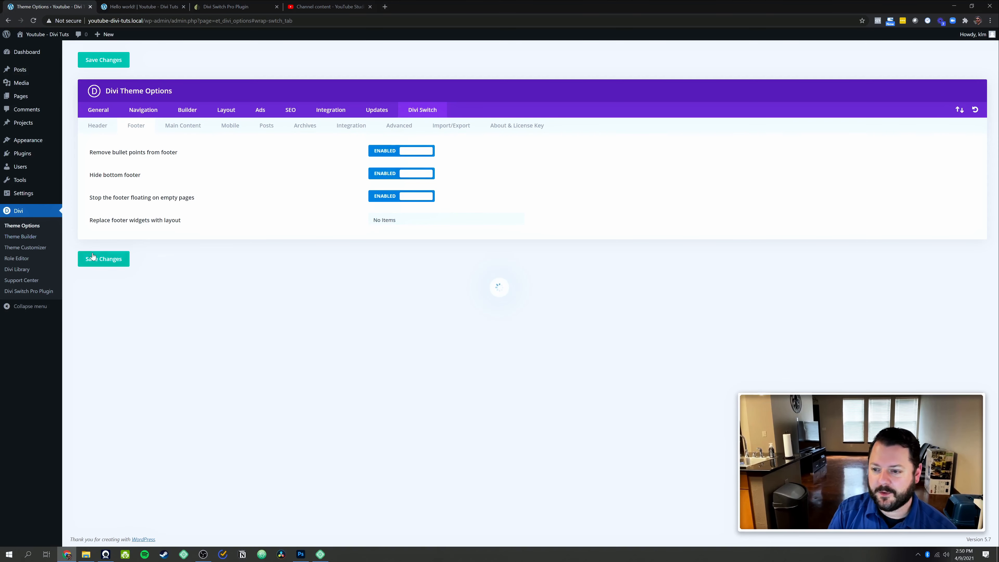
left_click(159, 6)
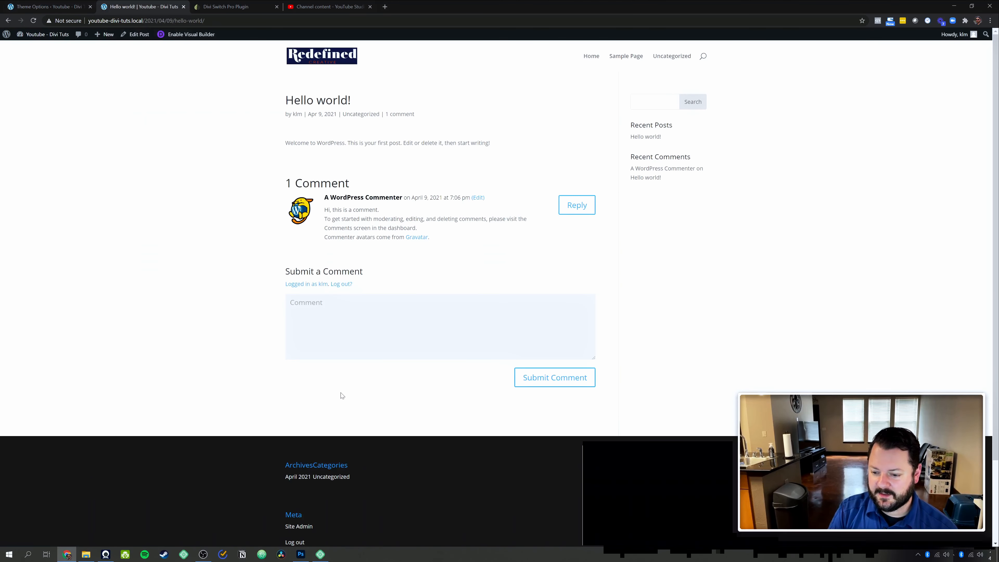
scroll(339, 408, "down", 3)
left_click(33, 20)
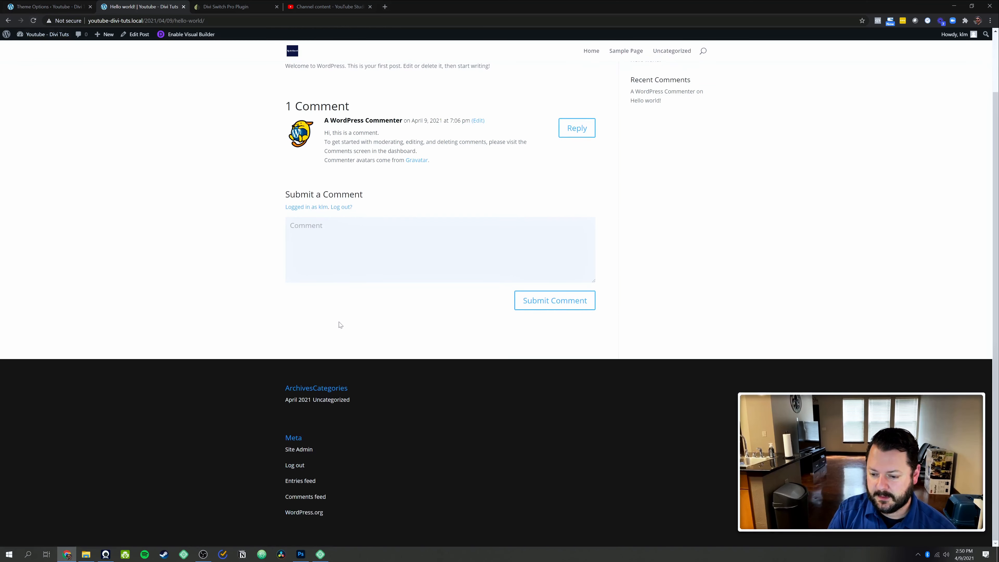
scroll(511, 489, "up", 2)
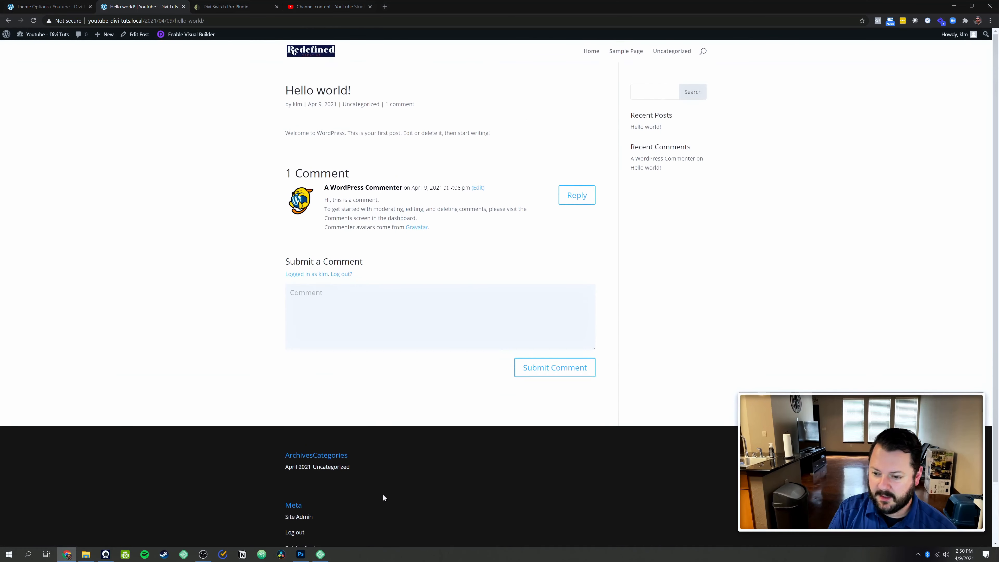
Disable Hide bottom footer again, save it, and reload the Hello world! post to check the footer.
left_click(69, 6)
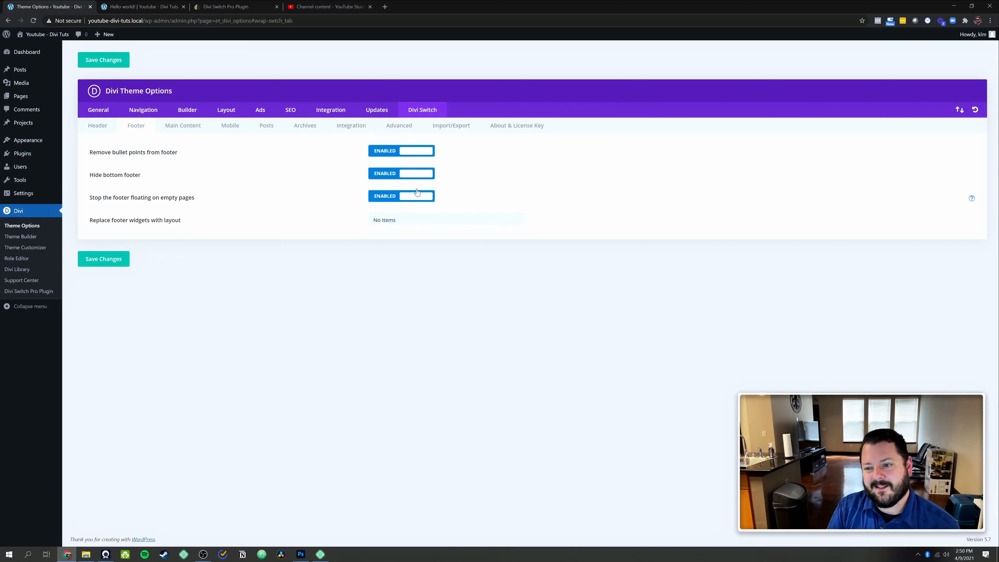
left_click(409, 173)
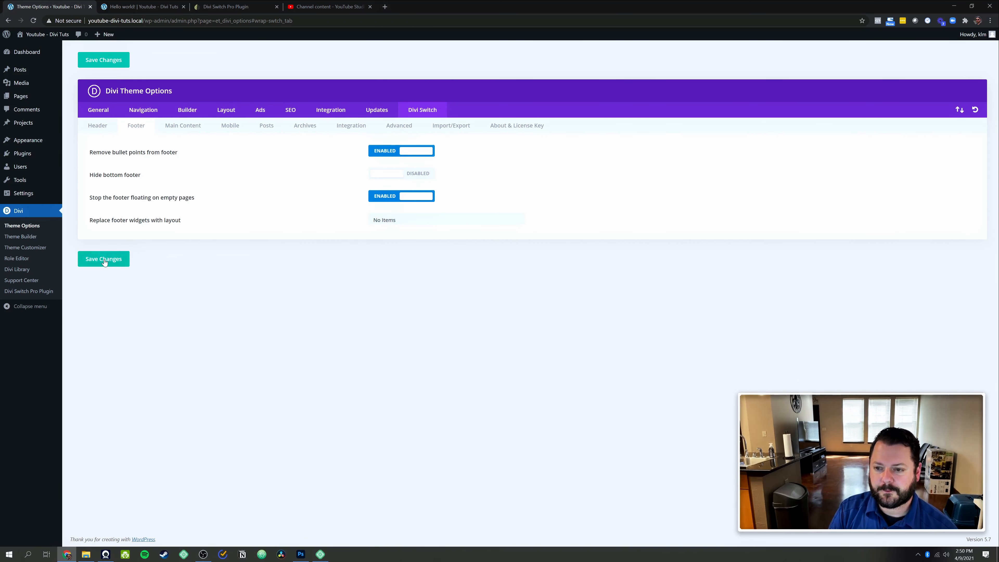
left_click(160, 5)
left_click(35, 20)
scroll(212, 323, "down", 3)
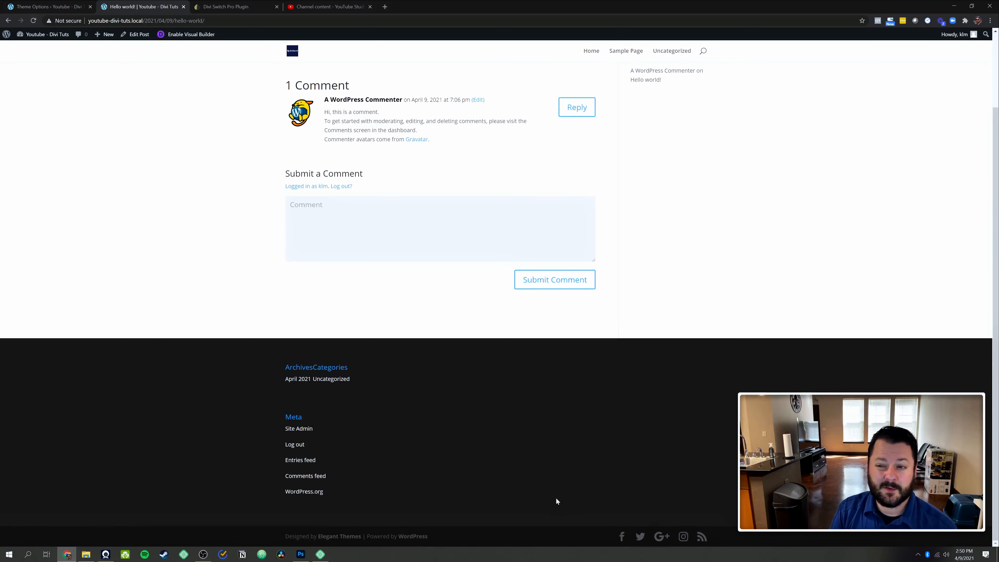
scroll(492, 377, "up", 3)
In the Main Content options, enable Remove the dividing sidebar line, save it, and reload the Hello world! post to check the sidebar.
left_click(30, 5)
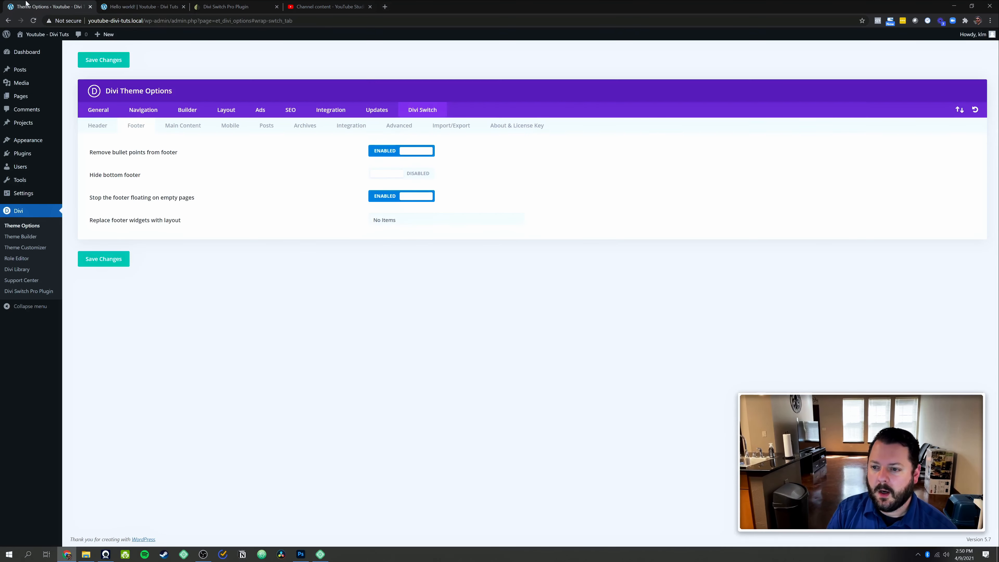
left_click(180, 130)
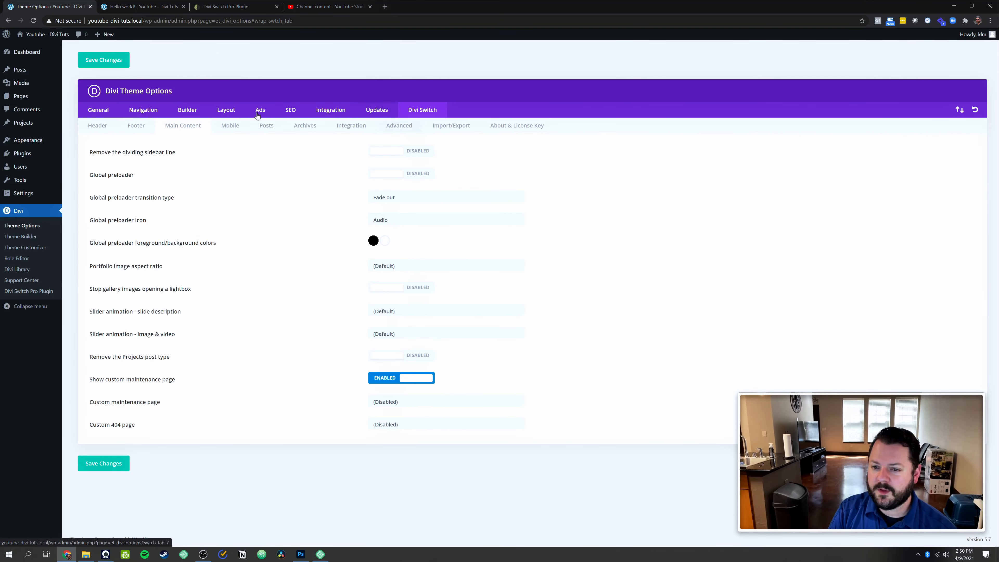
left_click(118, 5)
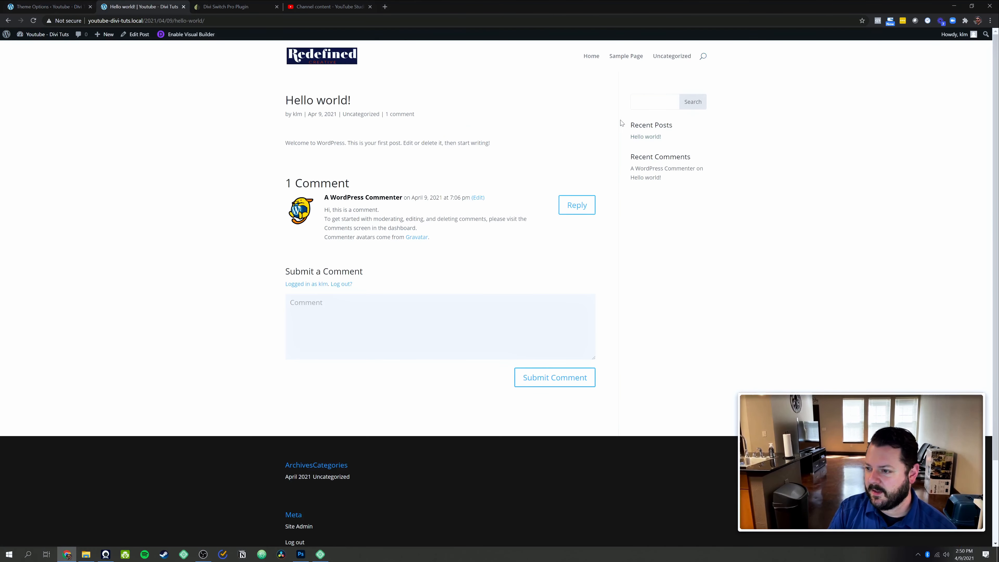
left_click(49, 7)
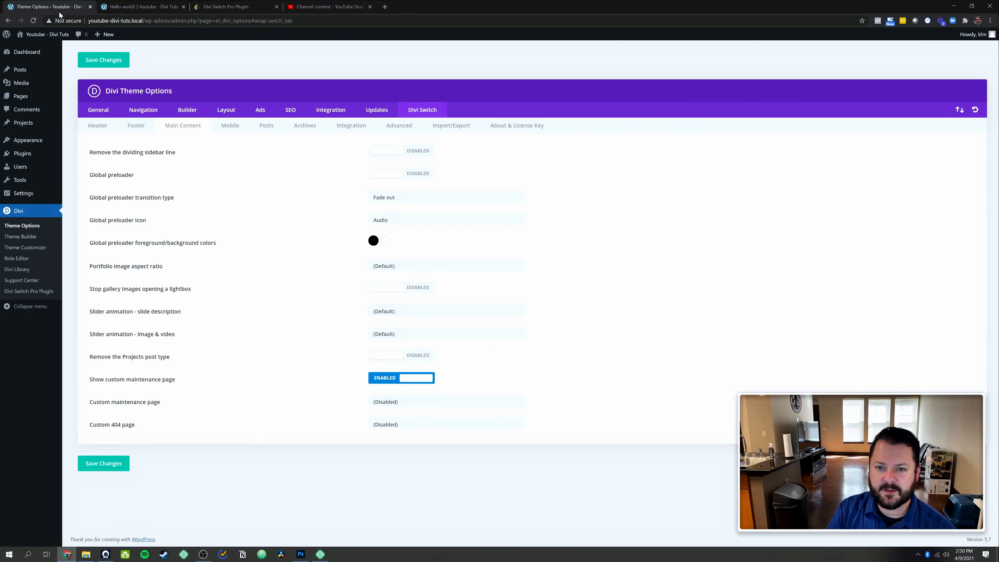
left_click(394, 153)
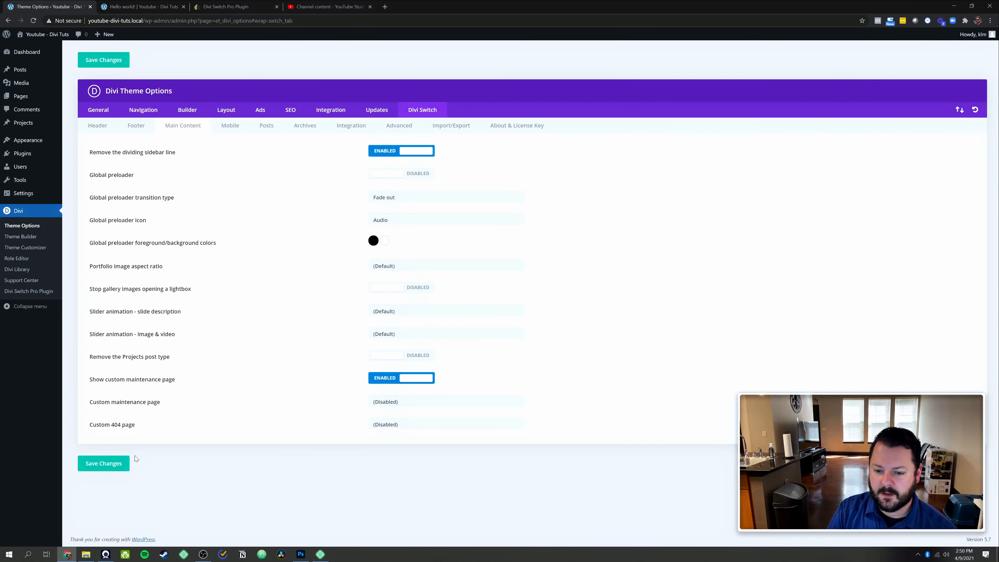
left_click(141, 6)
left_click(33, 21)
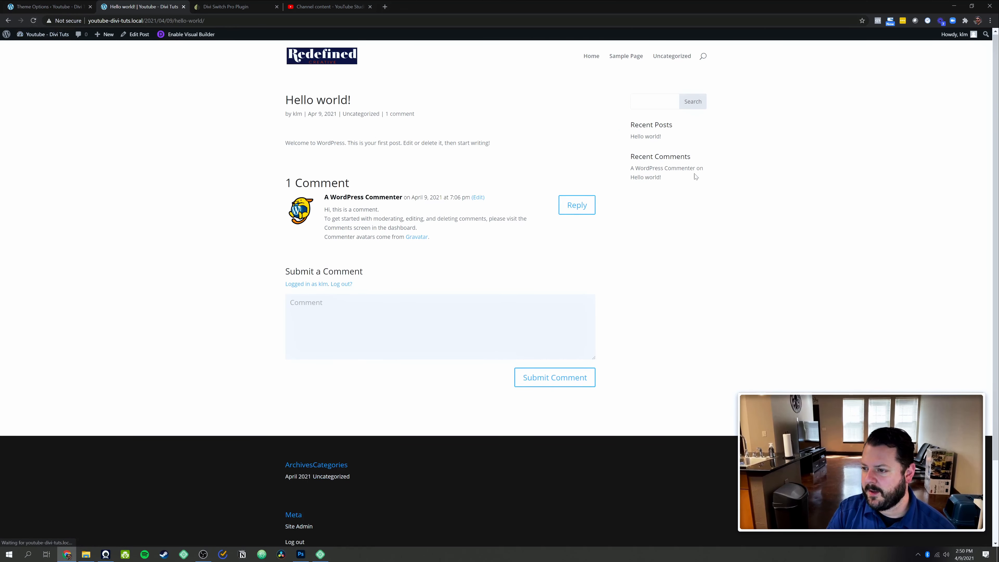
Enable Global preloader, keep the Fade out transition, and set the preloader icon to Three dots.
left_click(34, 6)
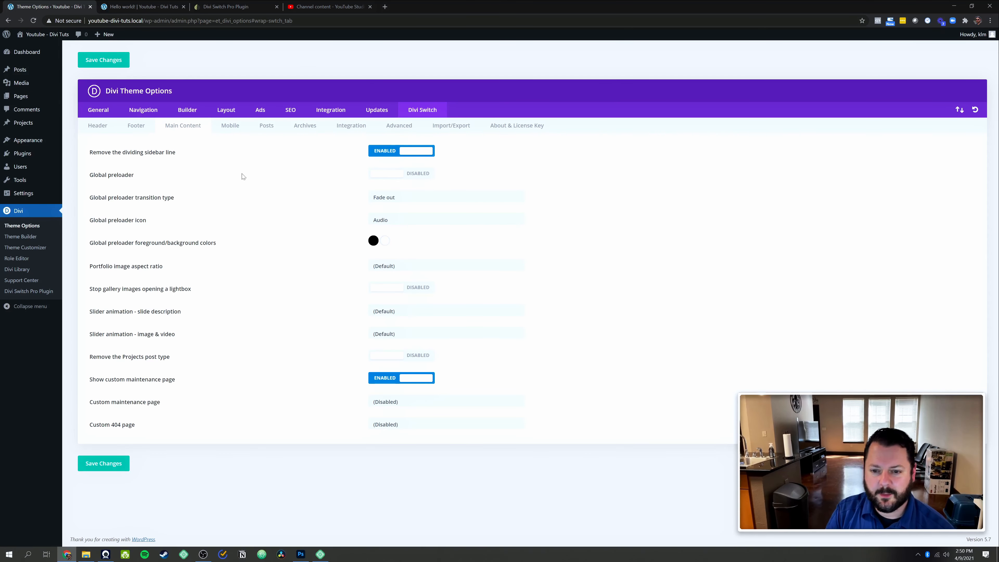
left_click(390, 175)
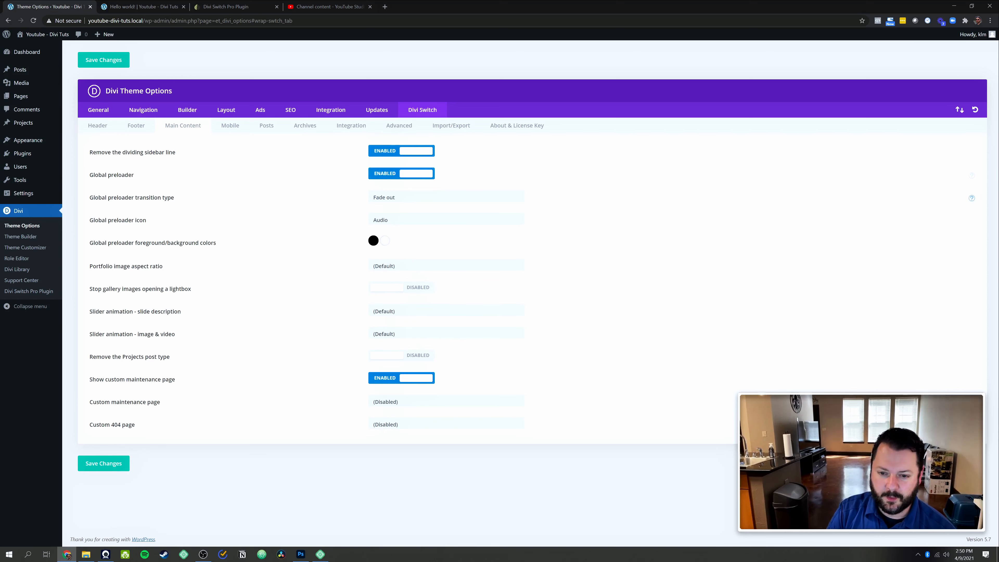
left_click(431, 197)
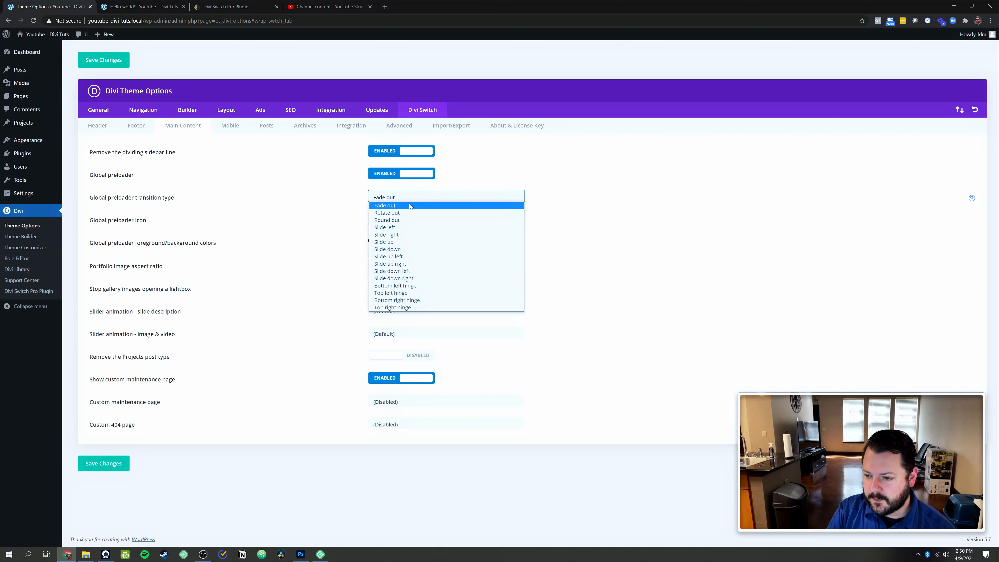
left_click(587, 188)
left_click(428, 222)
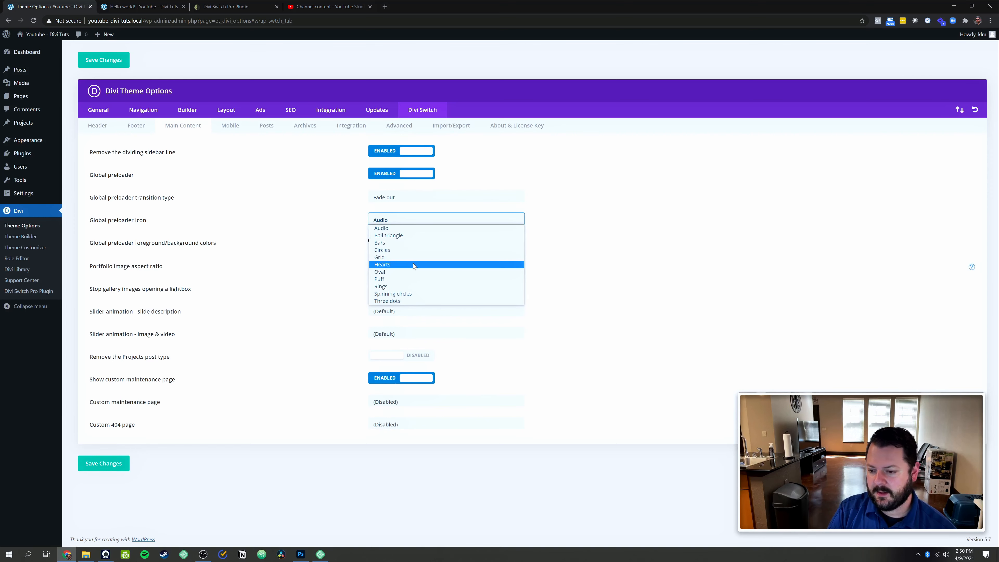
left_click(416, 300)
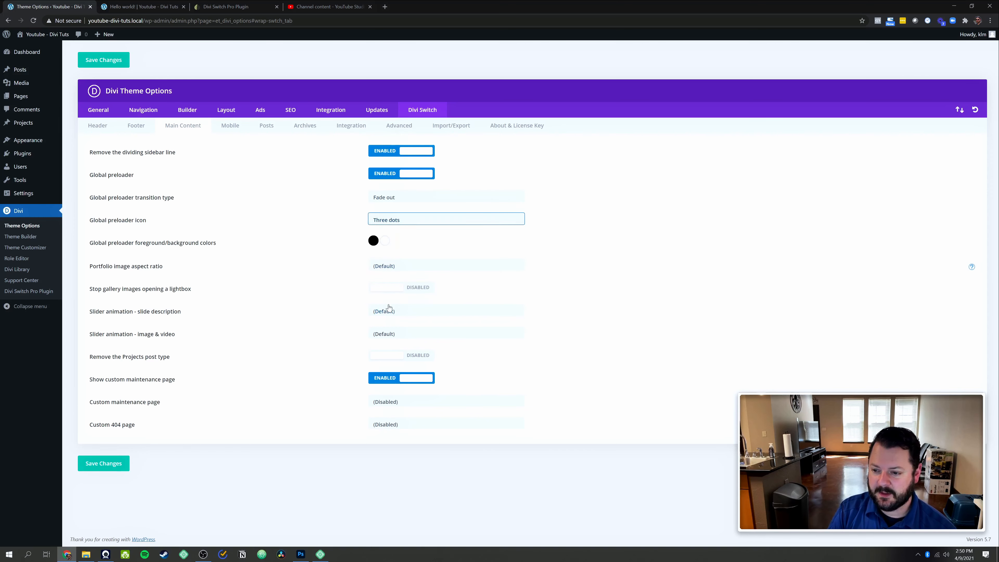
Set the global preloader's foreground color to #286efa and save the theme options.
left_click(373, 241)
double_click(378, 257)
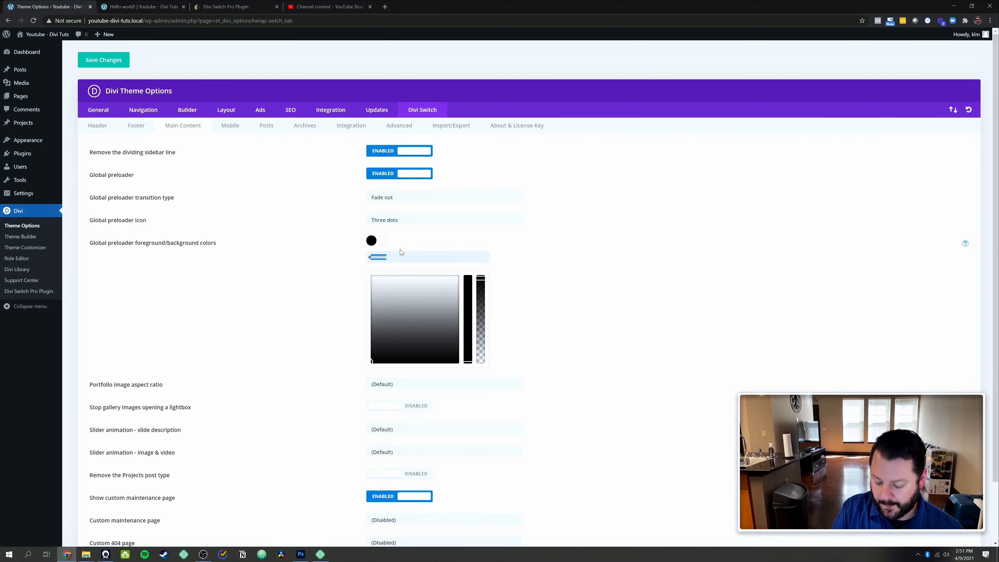
type("286efa")
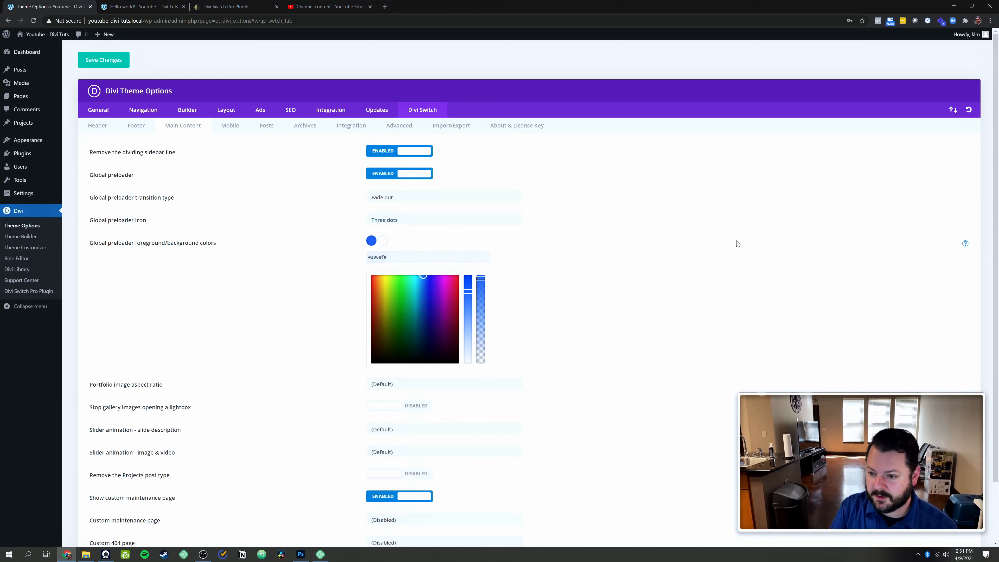
scroll(319, 314, "down", 2)
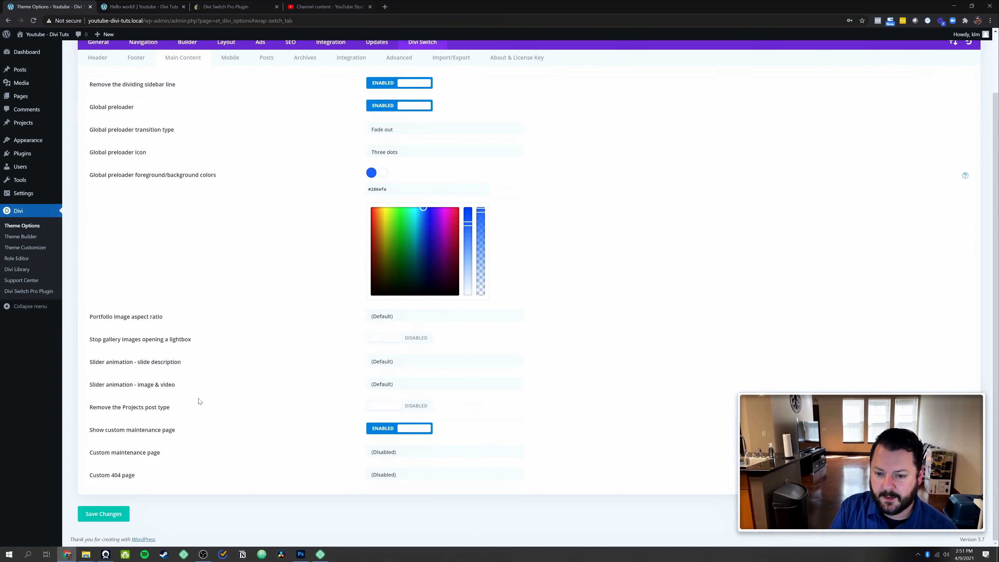
left_click(114, 517)
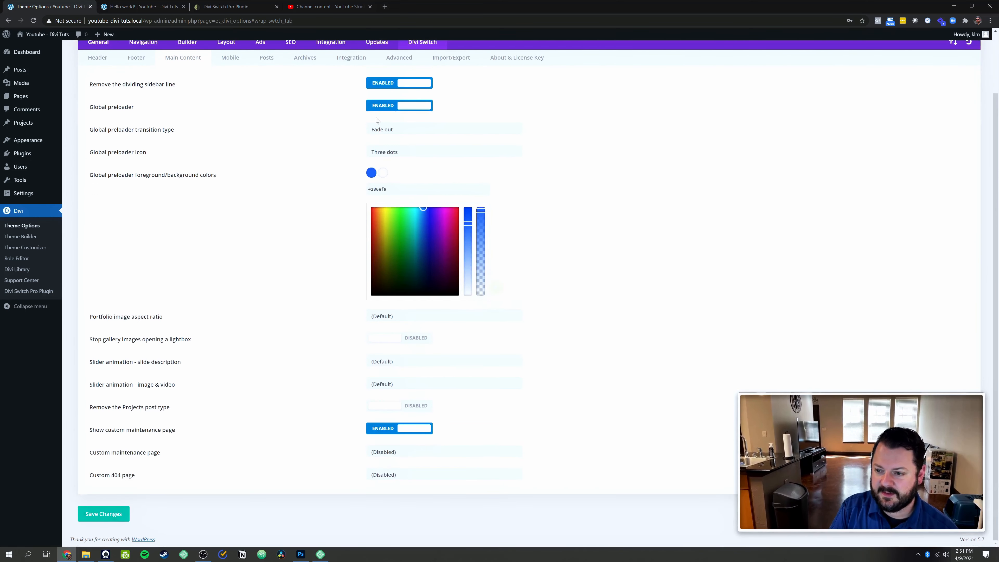
Check the preloader on the front end by opening Sample Page, the Hello world! post and the homepage.
key("ctrl+Tab")
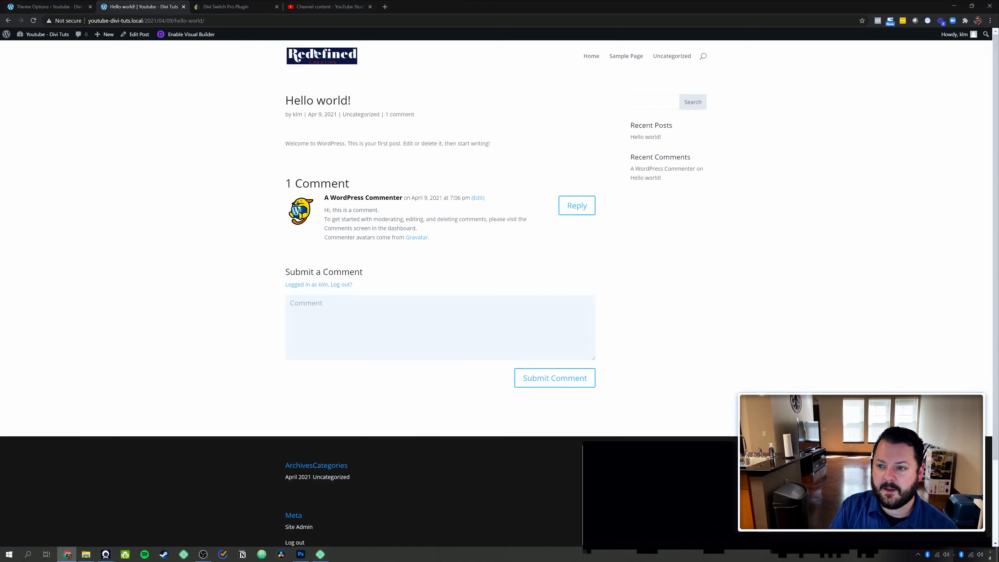
left_click(620, 59)
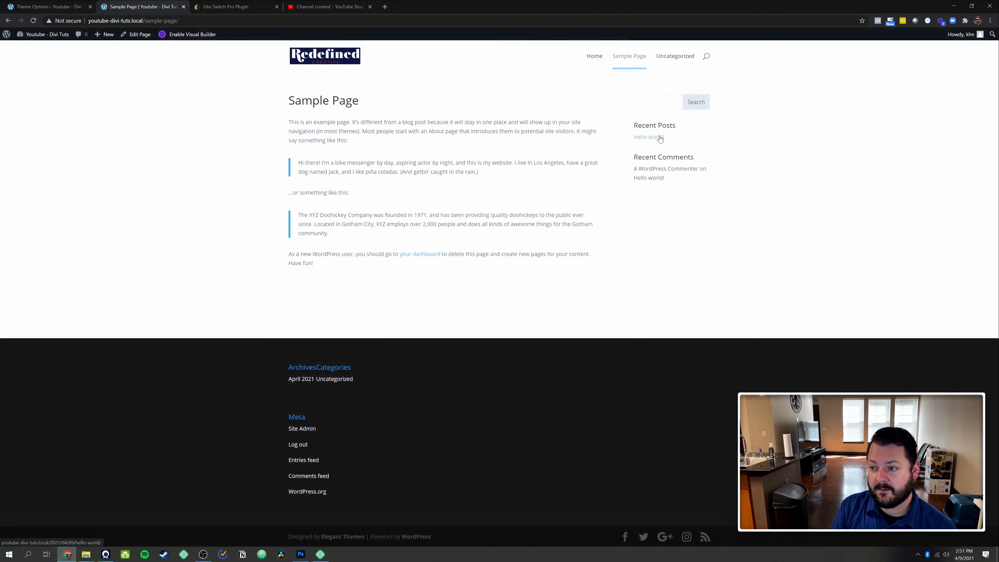
left_click(645, 137)
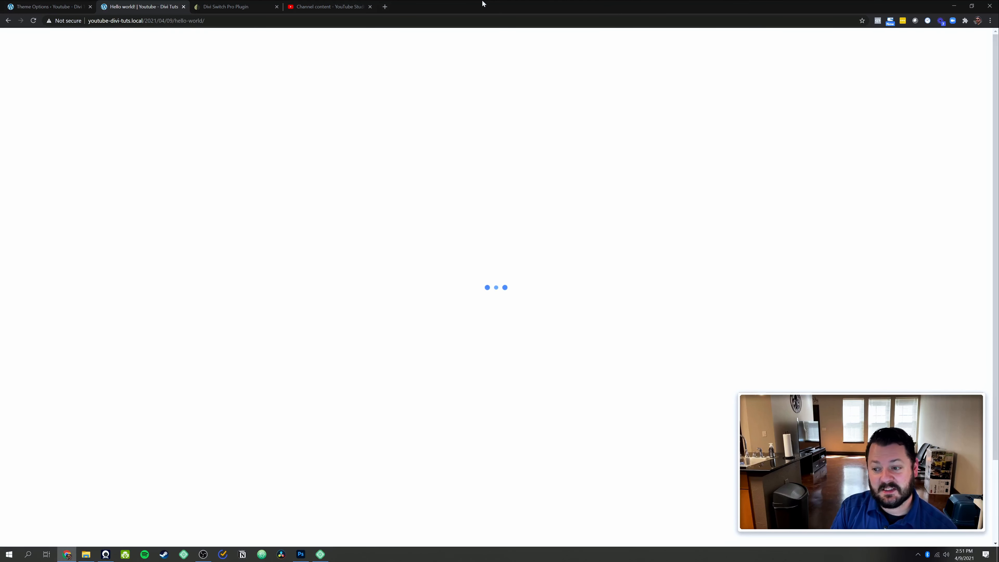
left_click(341, 66)
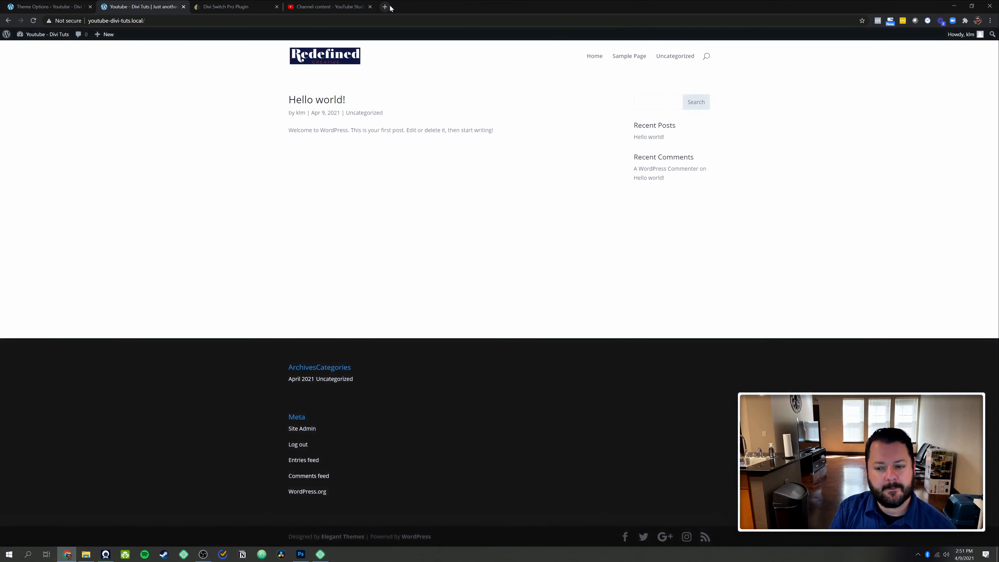
Back in the theme options, examine the available preloader transition types and the page choices for the custom maintenance page.
left_click(63, 6)
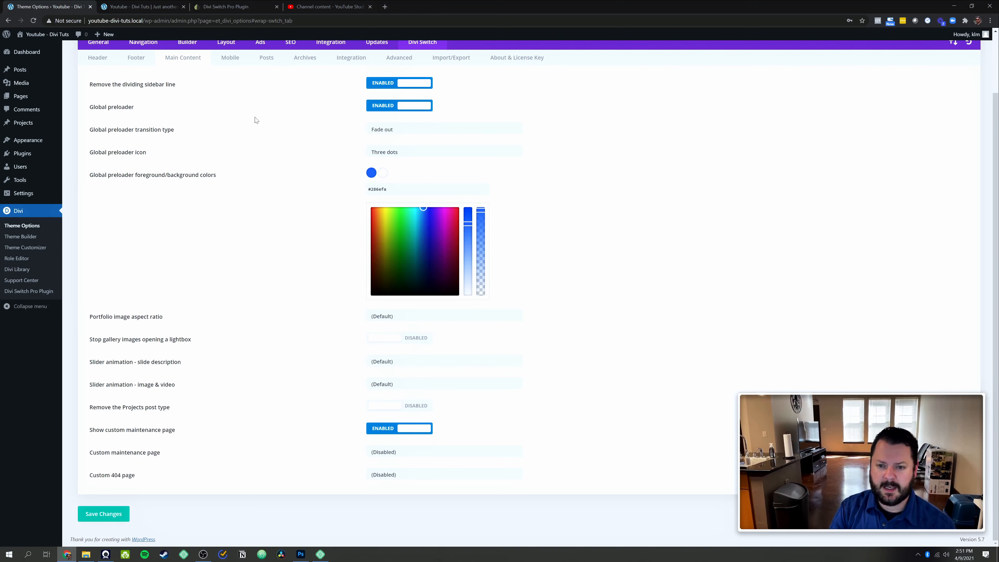
left_click(430, 131)
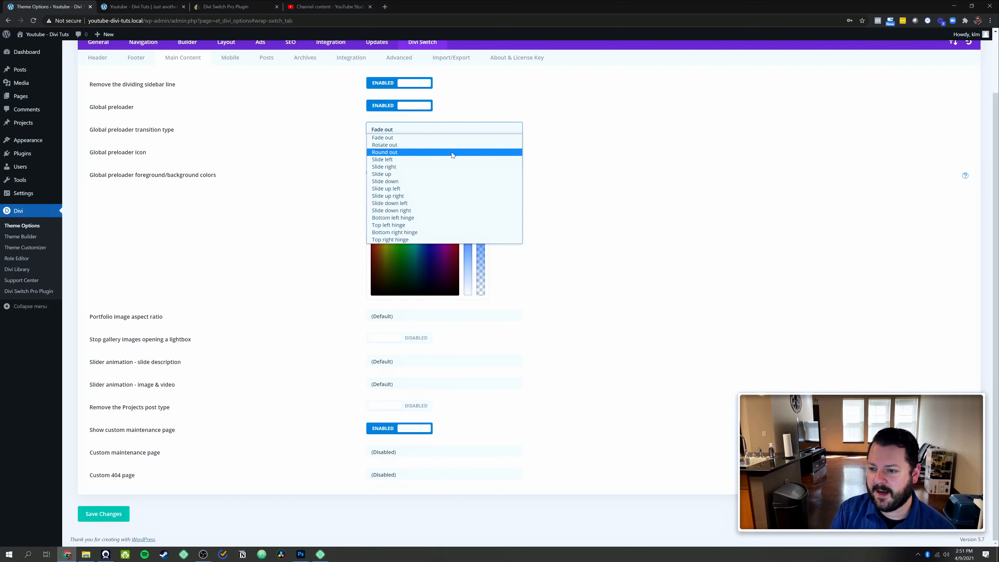
left_click(598, 135)
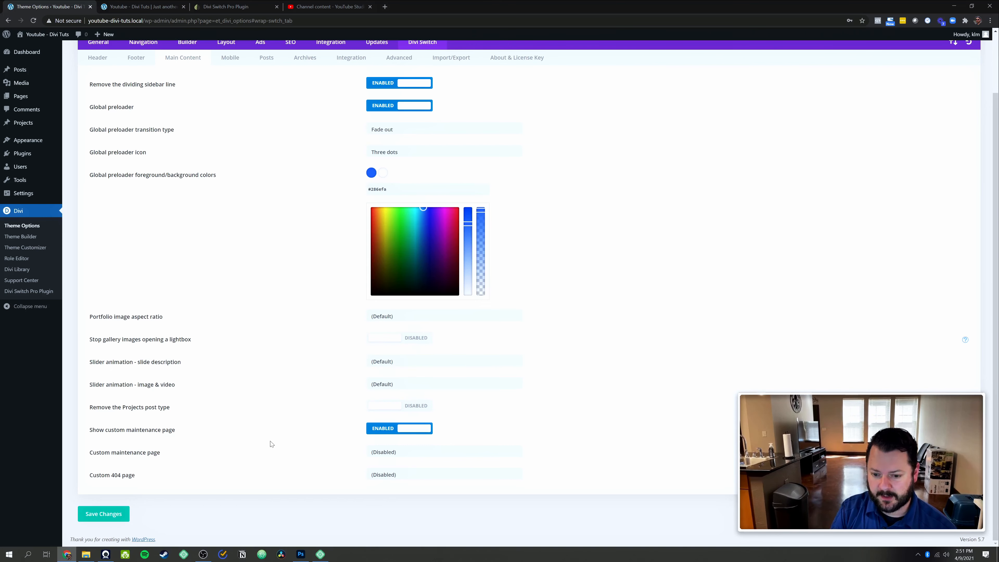
left_click(429, 454)
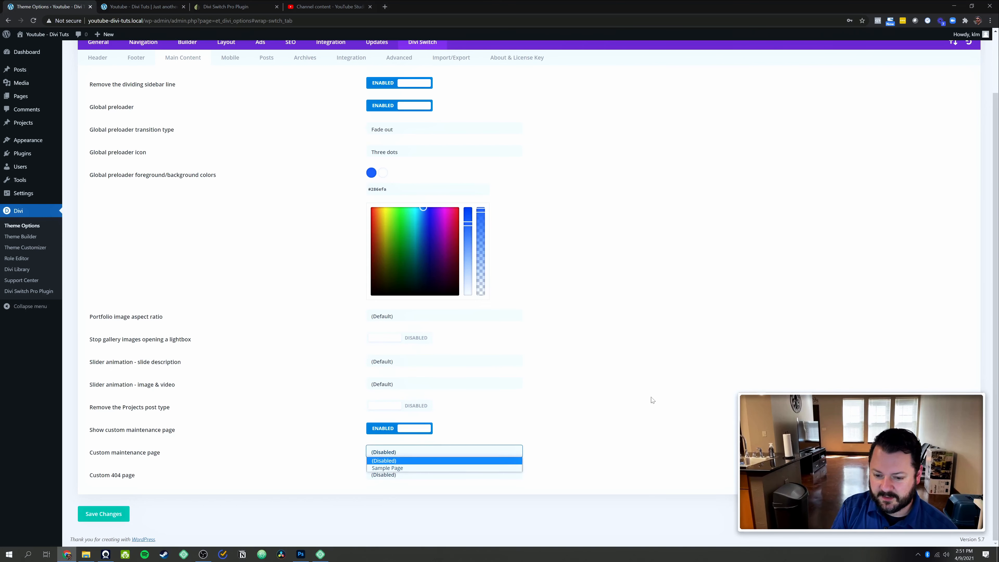
left_click(570, 447)
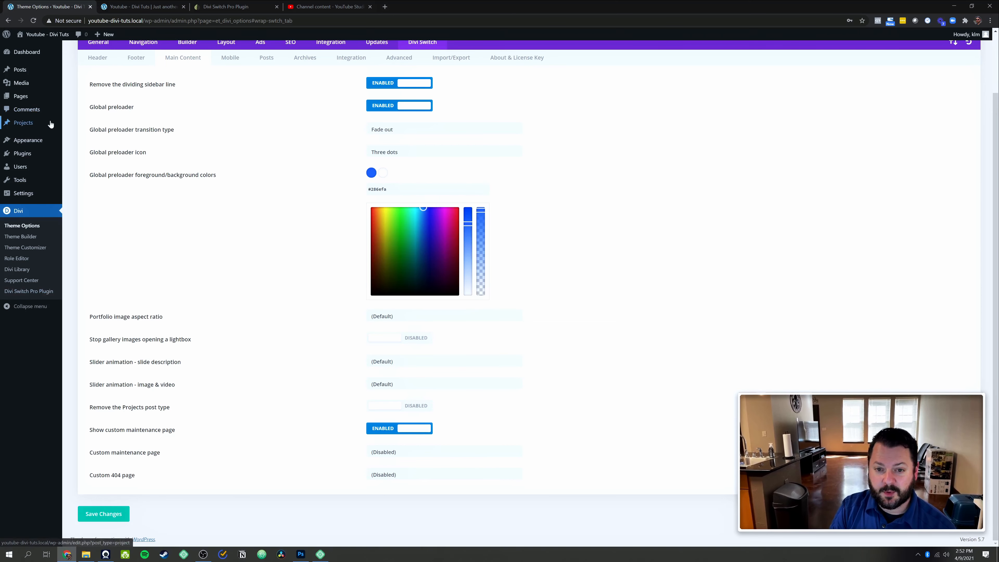
Enable Remove the Projects post type, save it, and reload the theme options to check the admin menu.
mouse_move(44, 128)
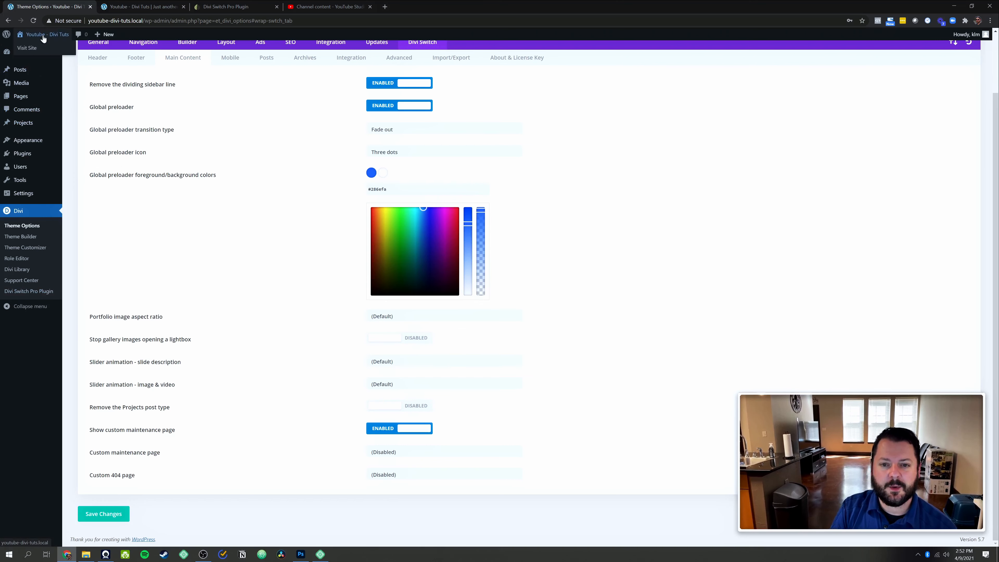
left_click(387, 407)
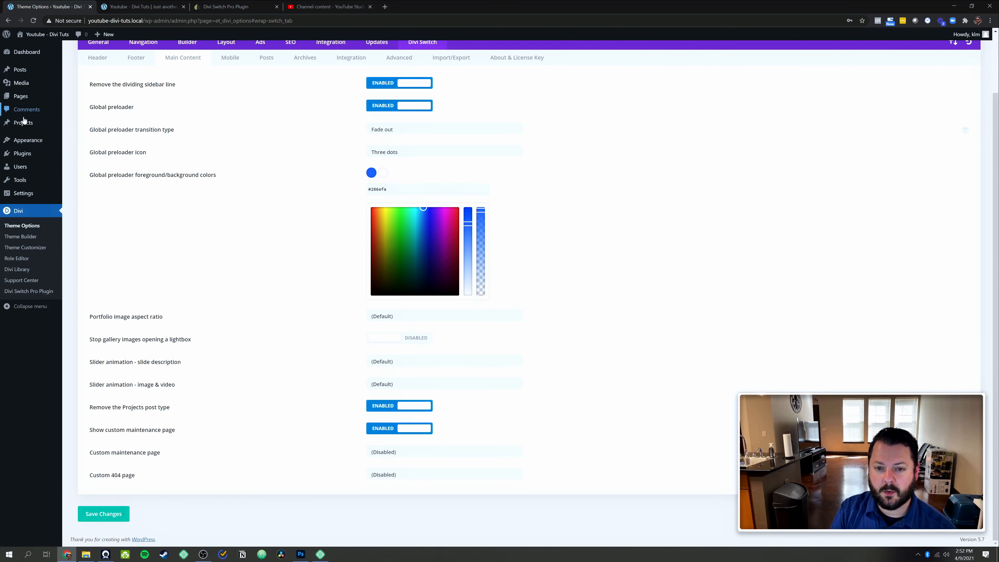
left_click(33, 21)
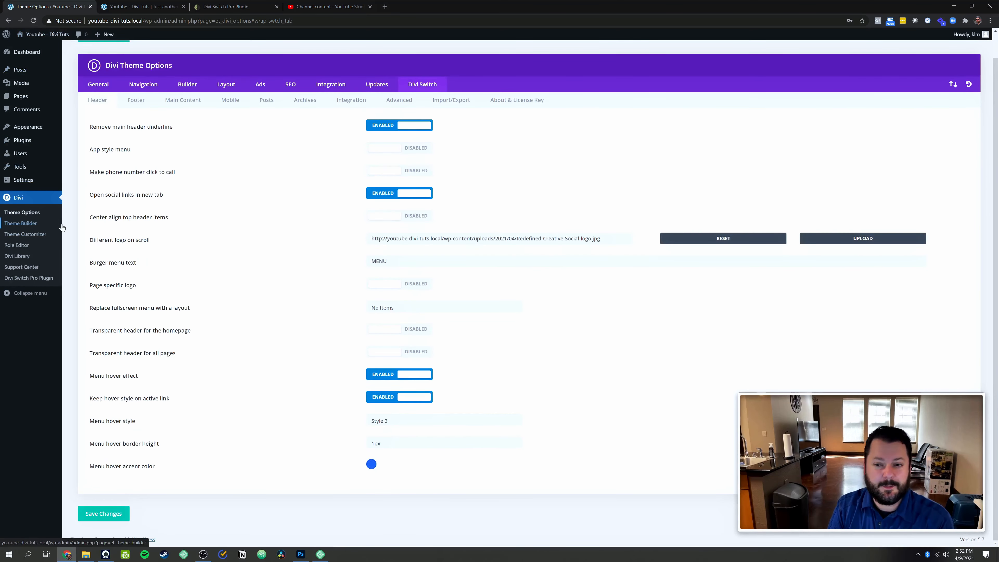
Examine Divi Switch's mobile options, including the choices for collapsing submenu items in the mobile menu.
scroll(257, 212, "up", 1)
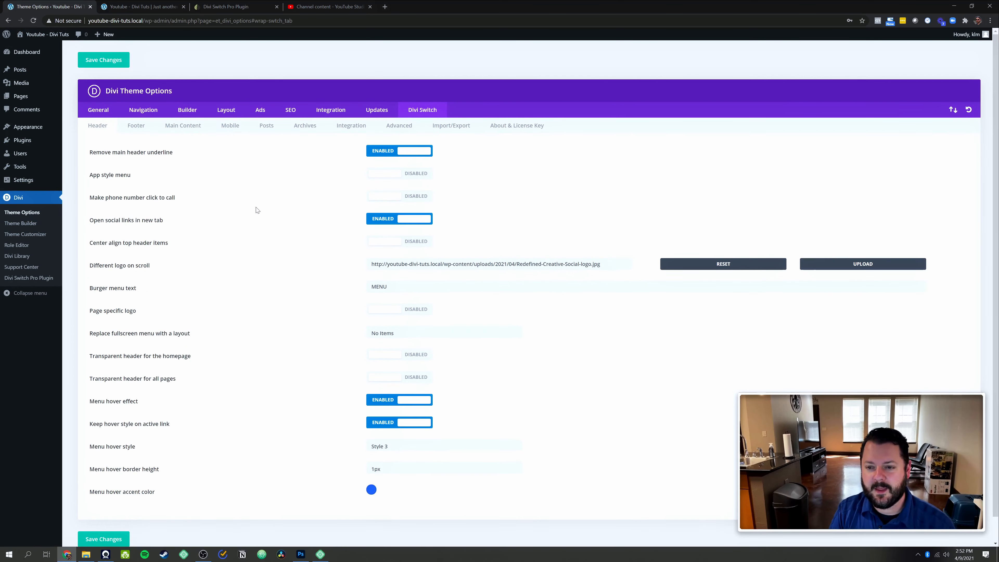
left_click(234, 126)
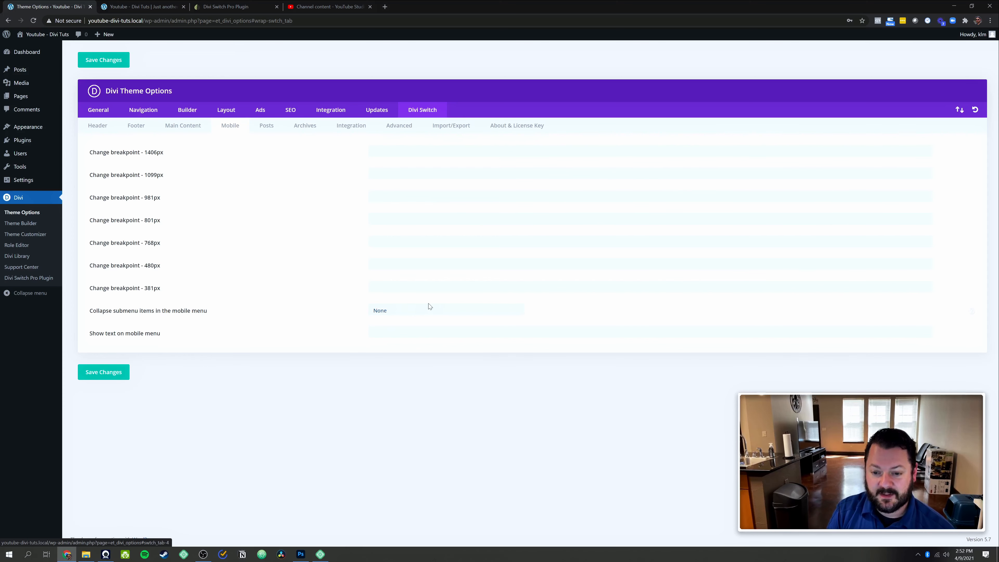
left_click(413, 311)
left_click(319, 289)
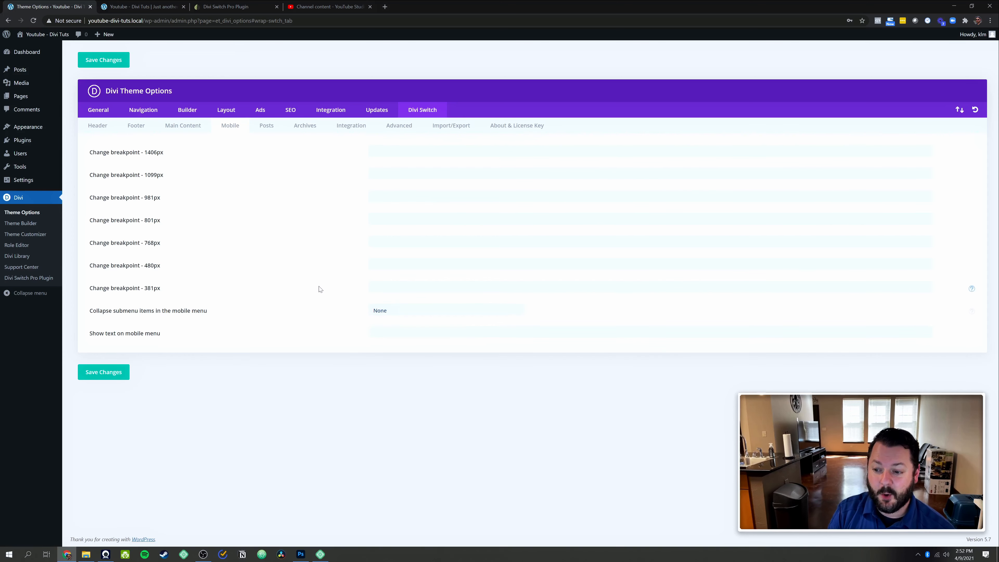
Check the homepage's mobile menu in a narrow browser window, then restore the full-size window.
key("ctrl+Tab")
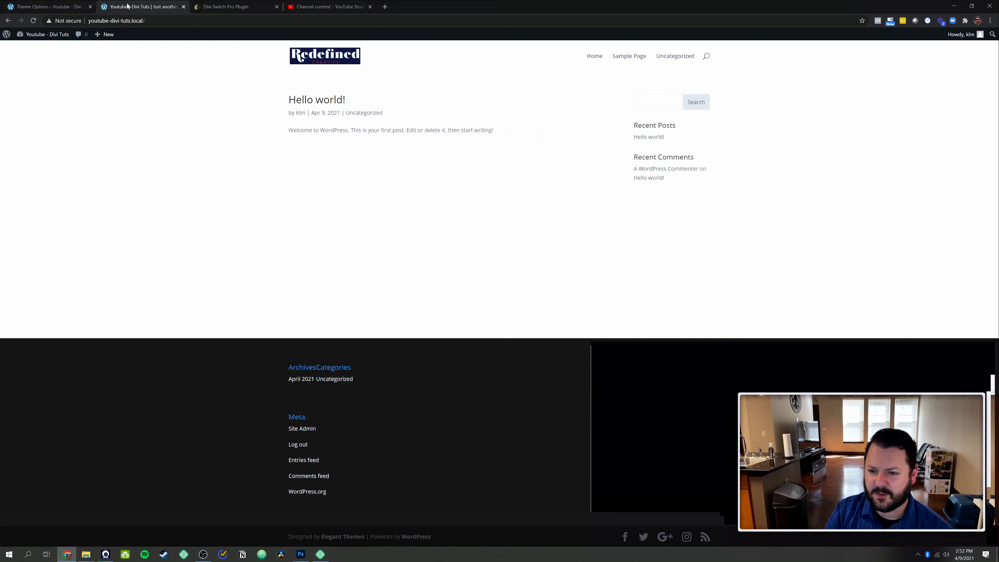
left_click(971, 6)
left_click(167, 71)
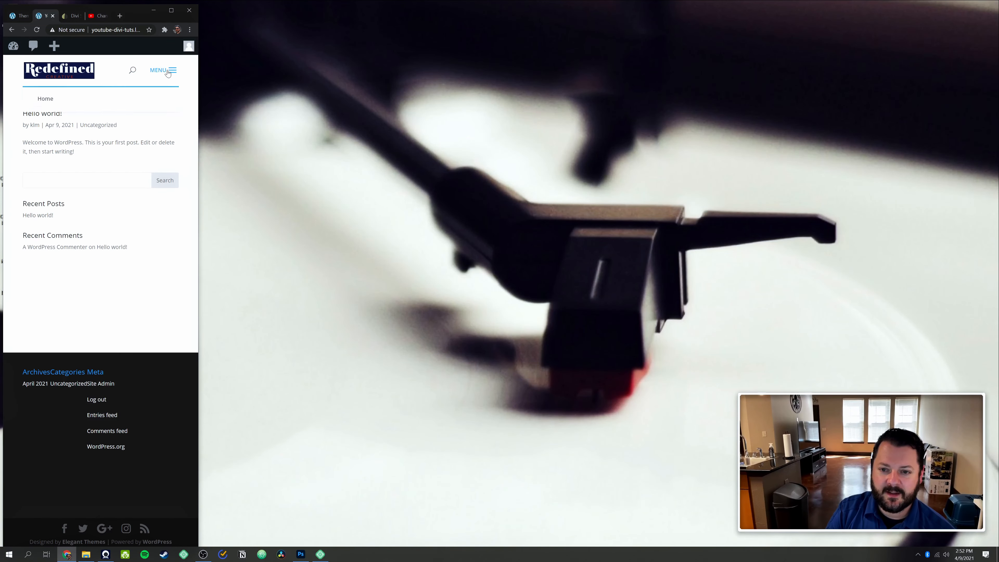
left_click(171, 10)
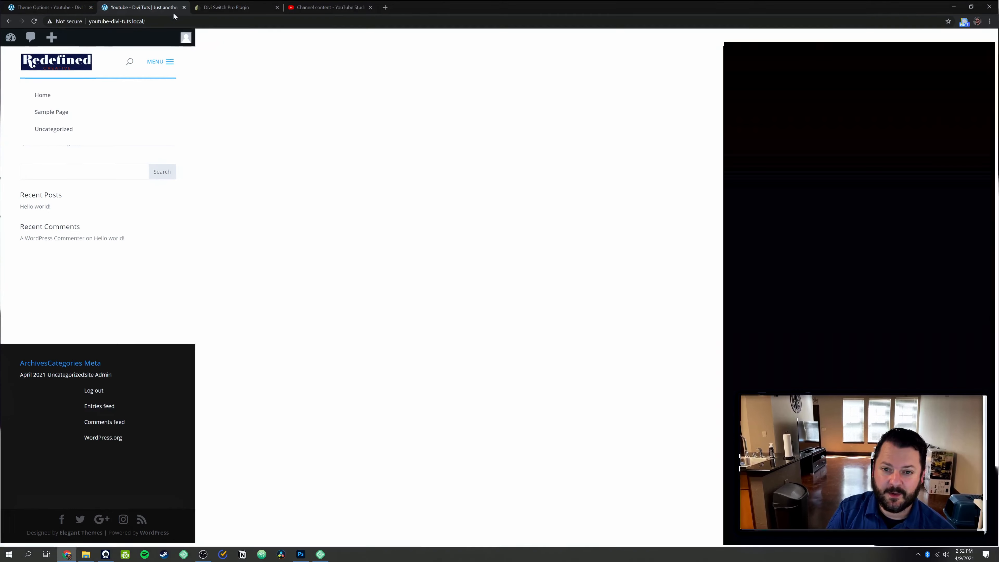
Create a WordPress menu named Main Menu and assign it to the Primary Menu location.
left_click(61, 7)
mouse_move(28, 128)
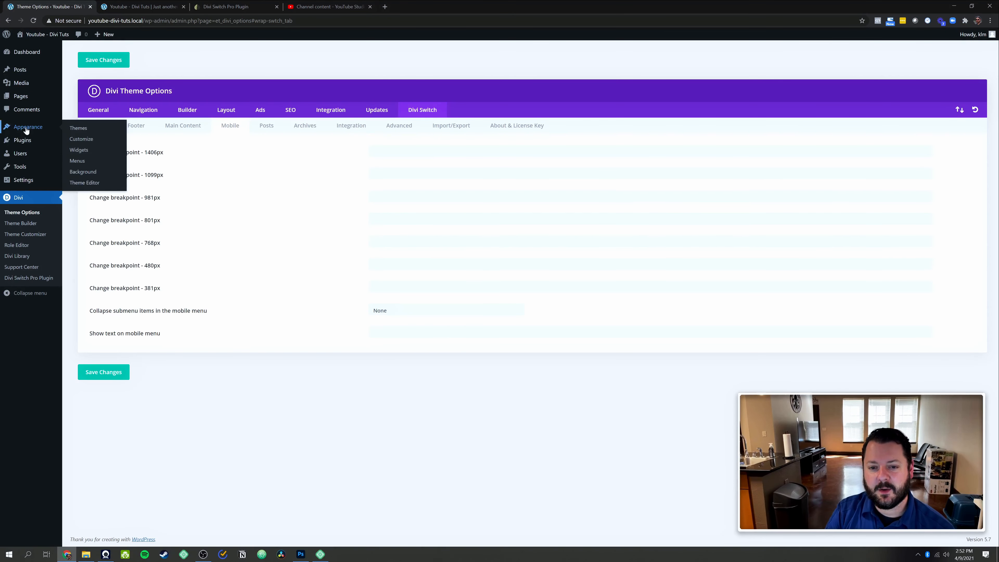
left_click(77, 162)
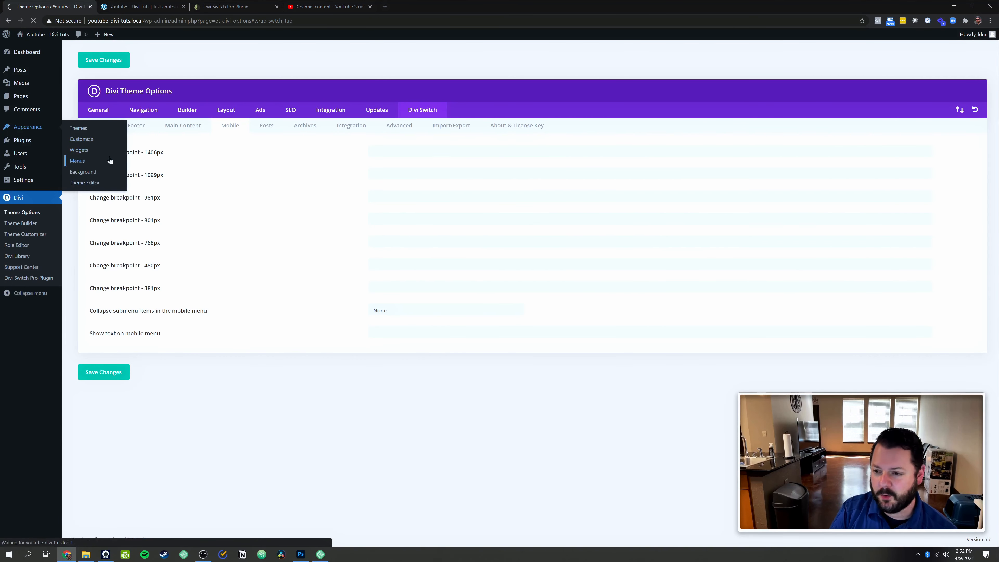
left_click(263, 145)
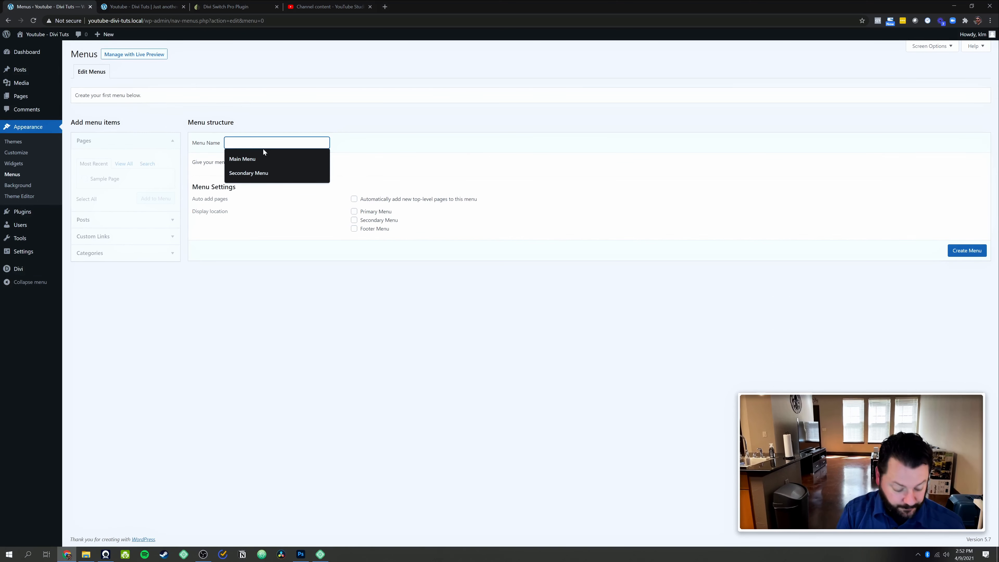
type("Main Menu")
left_click(472, 175)
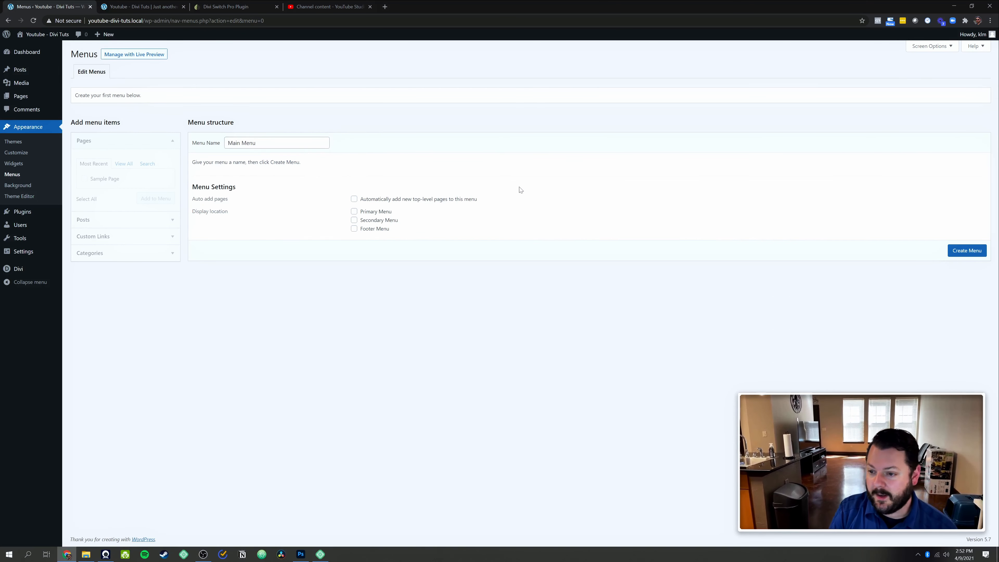
left_click(354, 211)
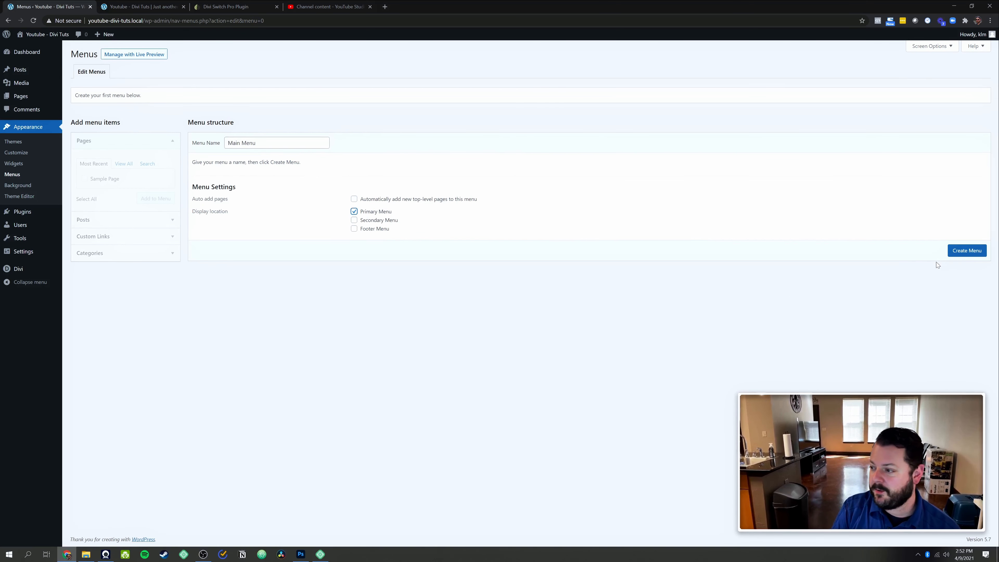
left_click(972, 251)
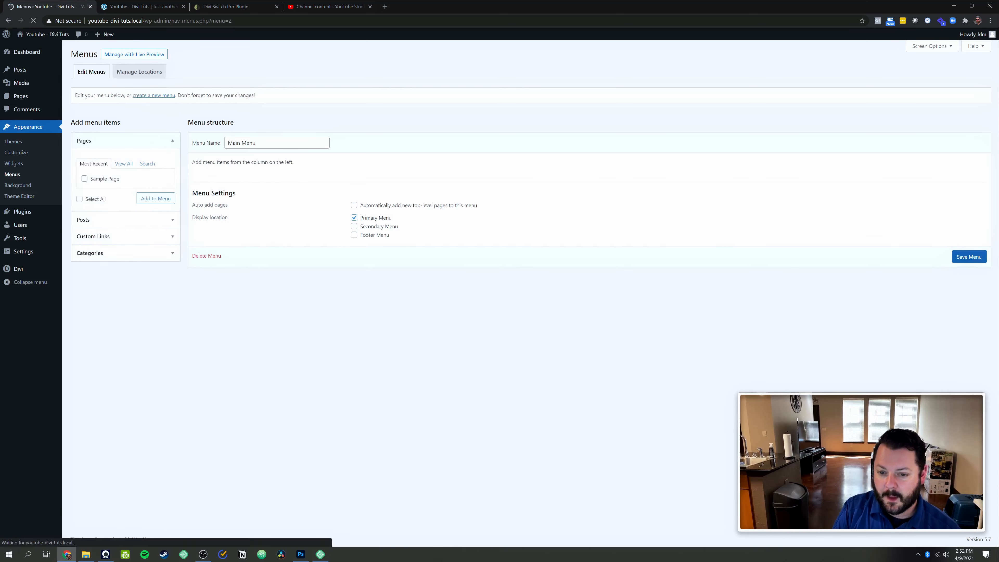
Add a custom link with URL # and link text Home to Main Menu.
left_click(98, 236)
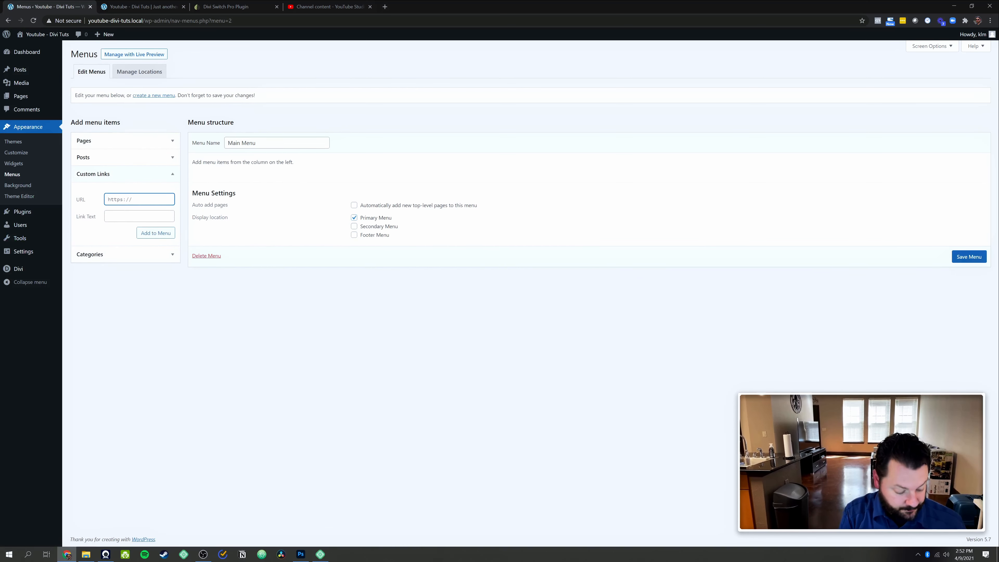
type("#")
key("Tab")
type("hOME")
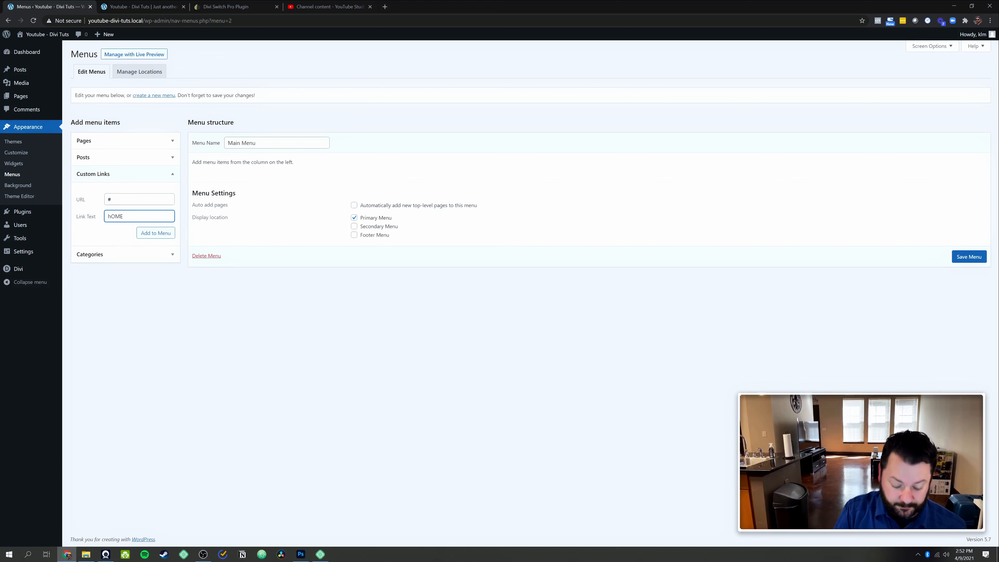
key("BackSpace")
key("BackSpace")
key("BackSpace")
key("BackSpace")
type("Home")
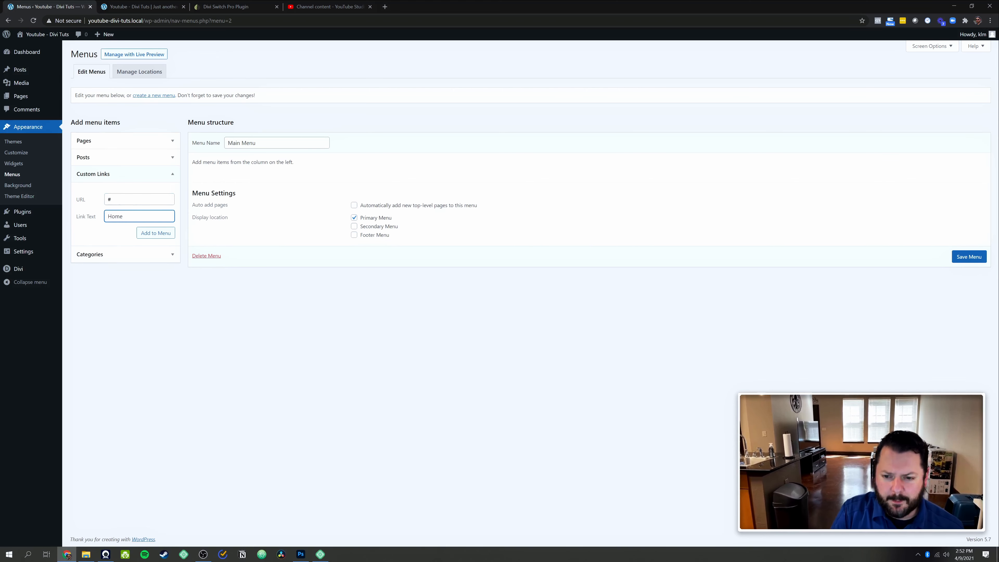
left_click(156, 232)
Add two custom links with URL # to the menu, named Item 1 and Item 2.
left_click(99, 199)
type("#")
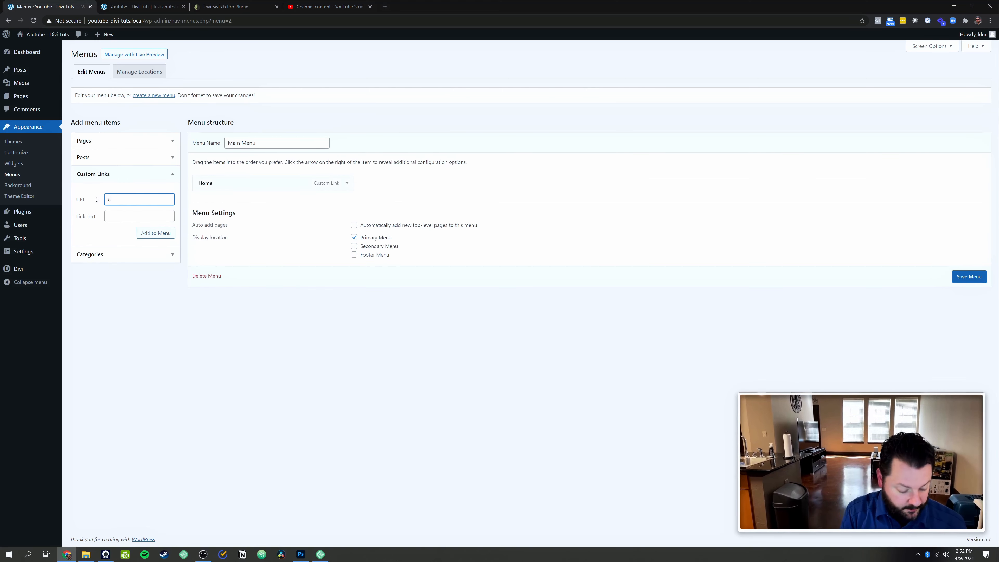
key("Tab")
type("Item 1")
left_click(156, 232)
type("#")
key("Tab")
type("Item 2")
key("Return")
Add two more custom links with URL # to the menu, named Item 3 and Item 4.
type("#")
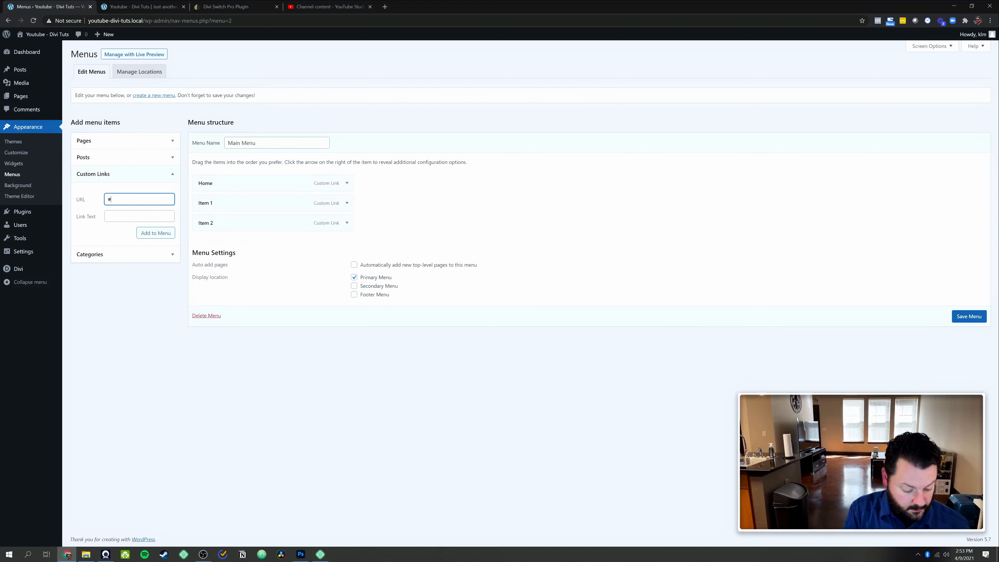
key("Tab")
type("Item 3")
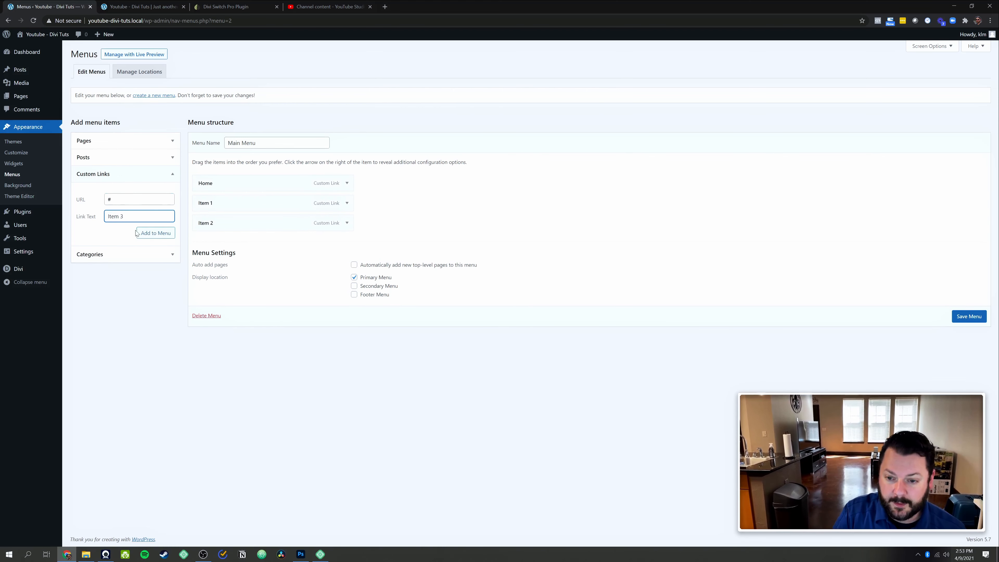
key("Return")
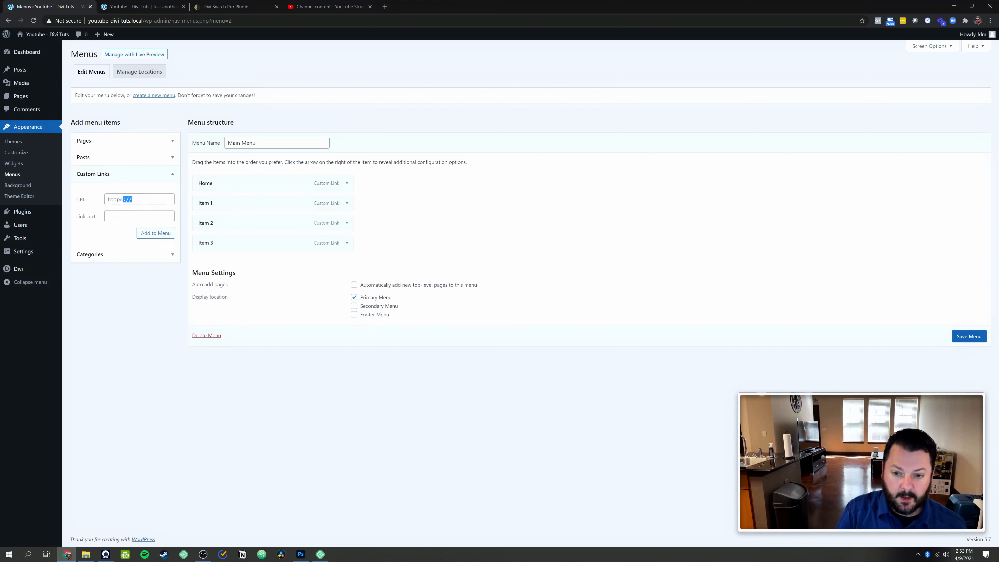
type("#")
key("Tab")
type("Item")
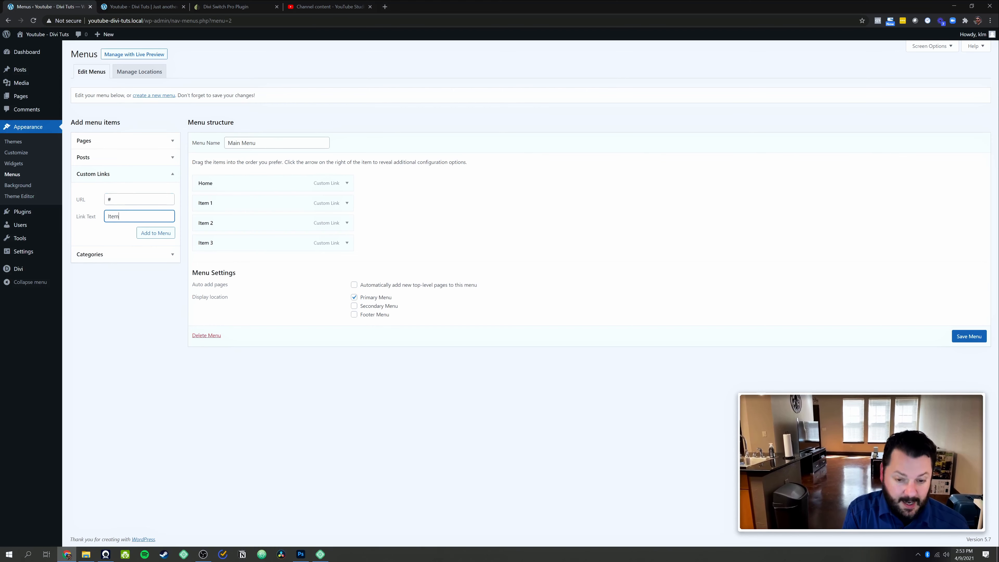
type(" 4")
left_click(148, 235)
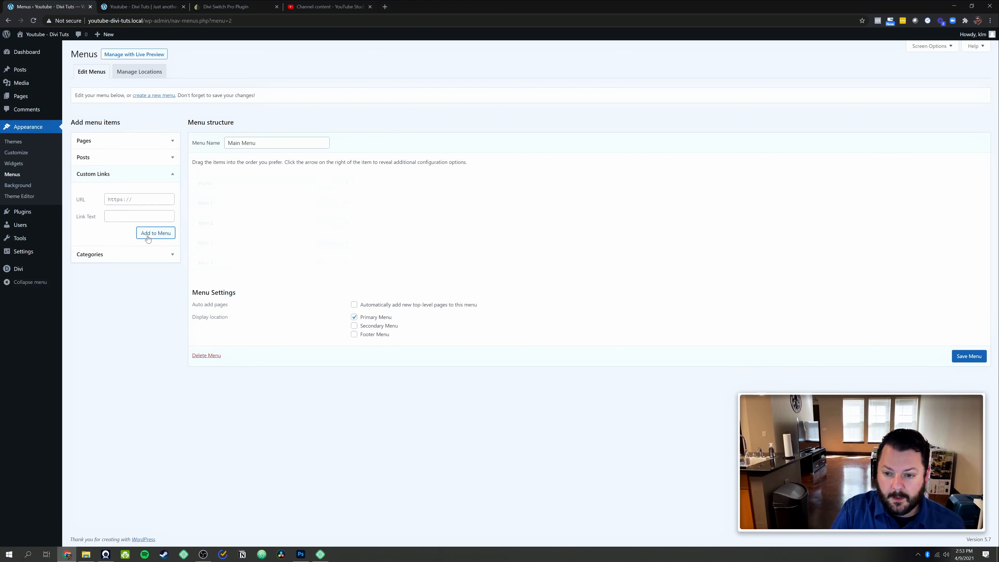
Nest Item 2 under Item 1 and Item 4 under Item 3, and save the menu.
left_click_drag(225, 222, 222, 251)
left_click_drag(227, 262, 241, 263)
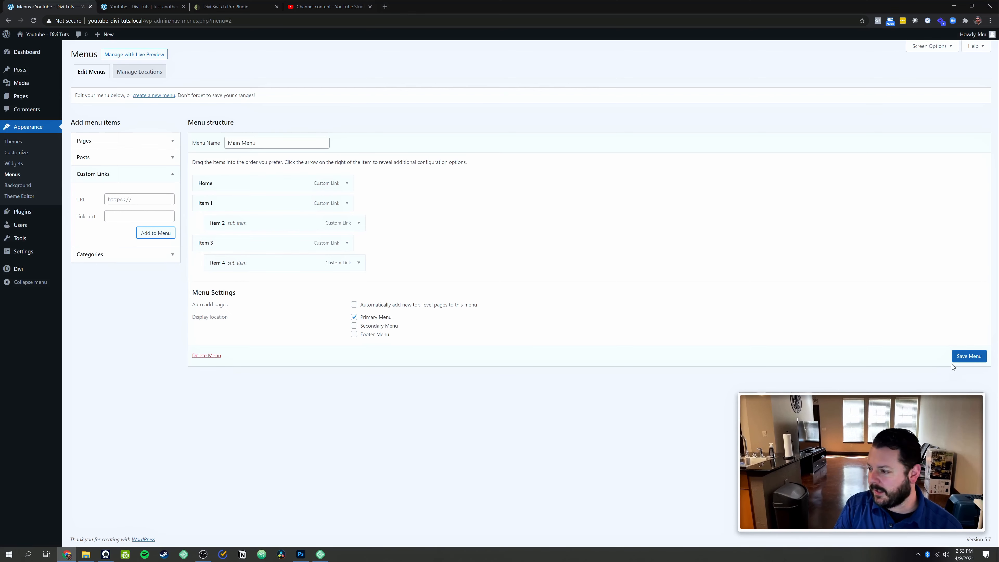
left_click(968, 355)
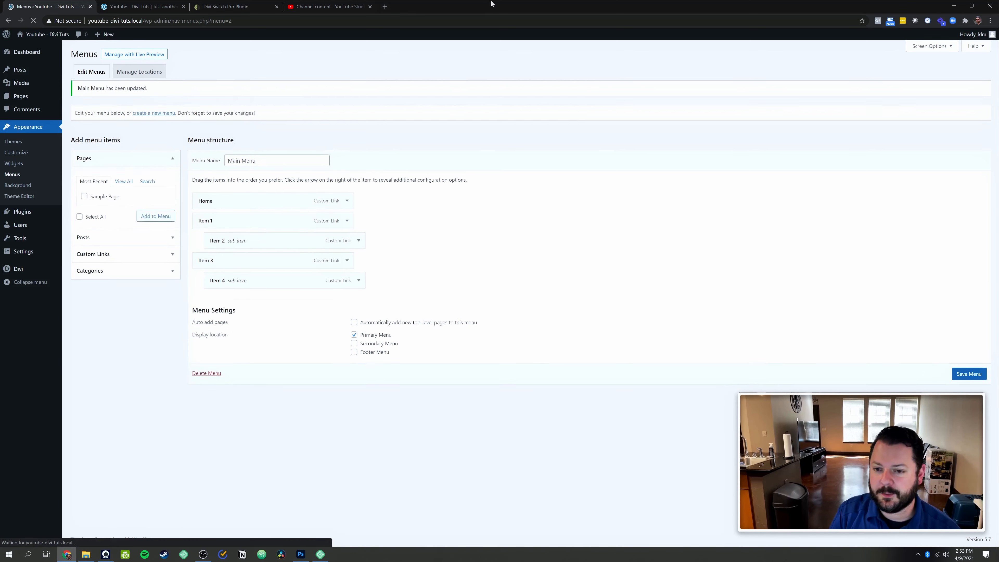
Reload the homepage and check the new menu's submenus at mobile width and at full desktop width.
left_click(148, 8)
left_click(34, 22)
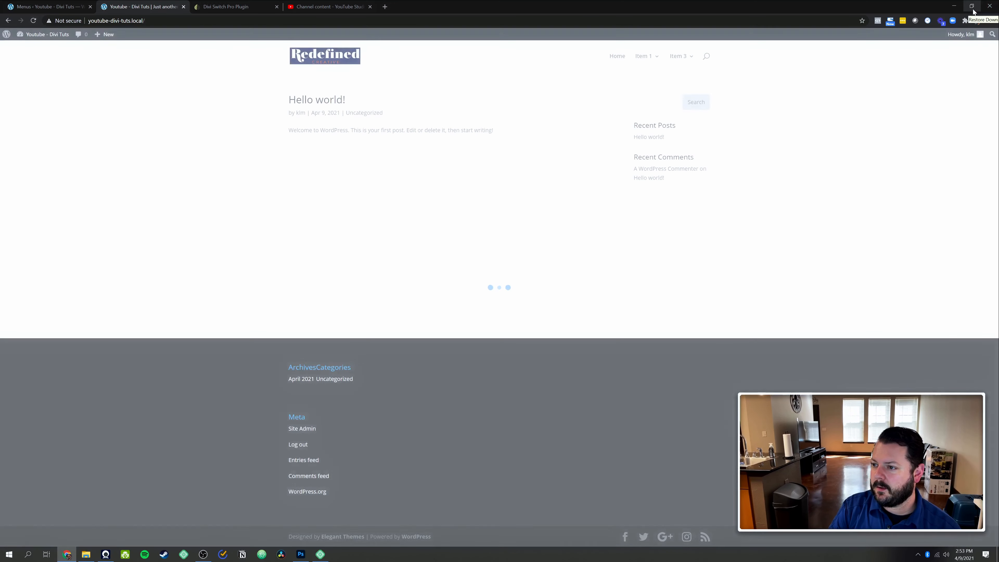
left_click(972, 7)
left_click(172, 74)
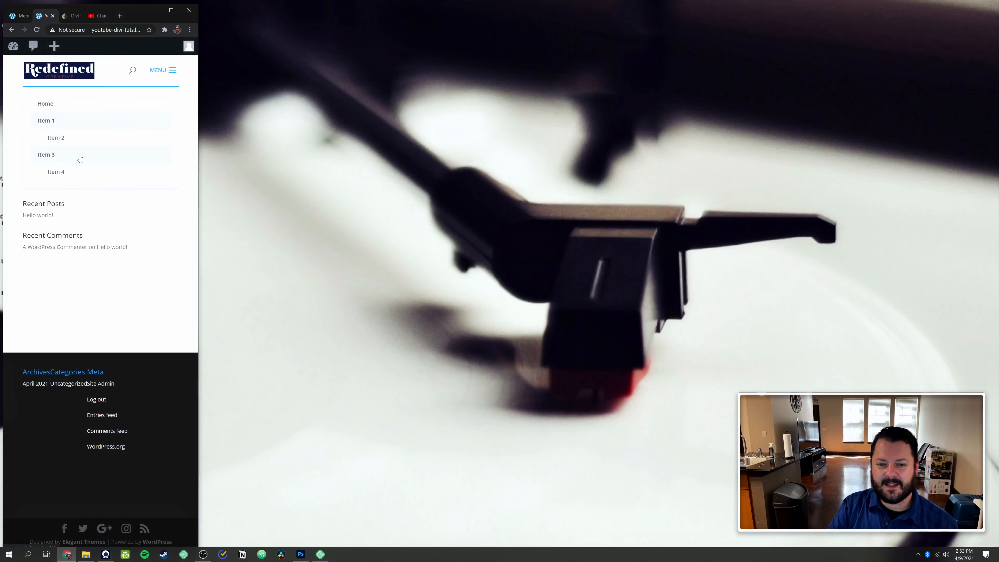
left_click(171, 10)
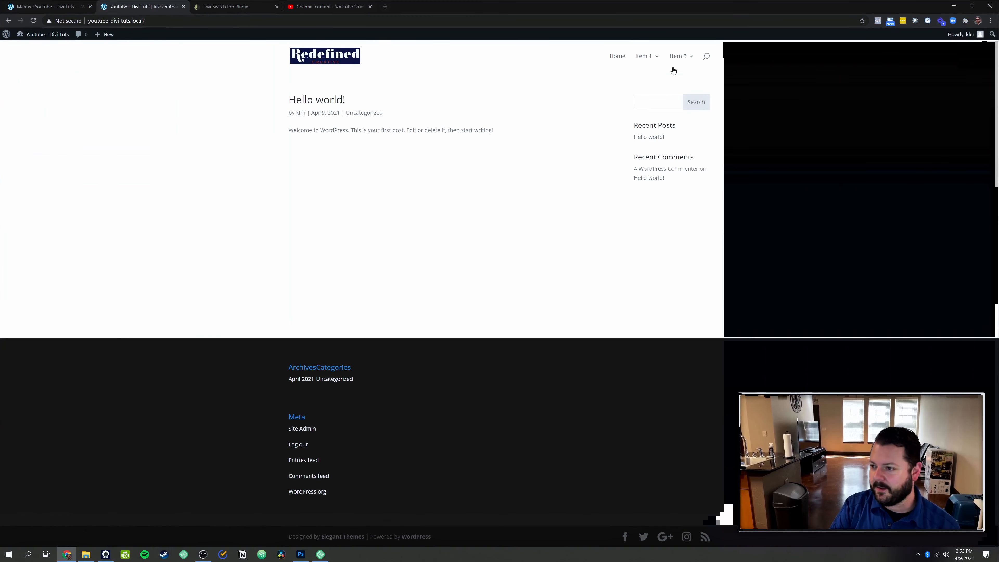
mouse_move(647, 61)
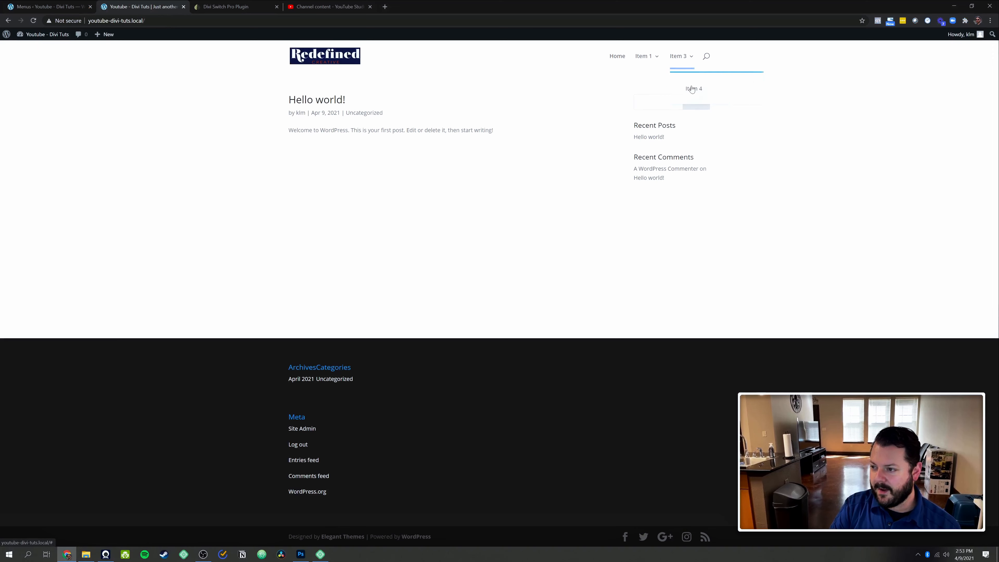
In Divi Switch's mobile options, set Collapse submenu items in the mobile menu to Enable and keep parent link clickable, and save.
left_click(50, 6)
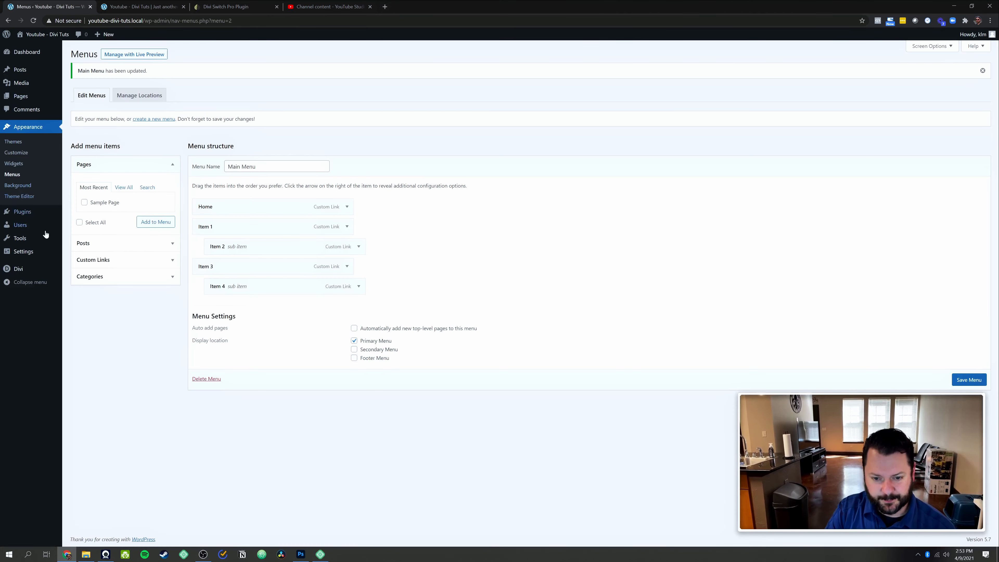
mouse_move(35, 271)
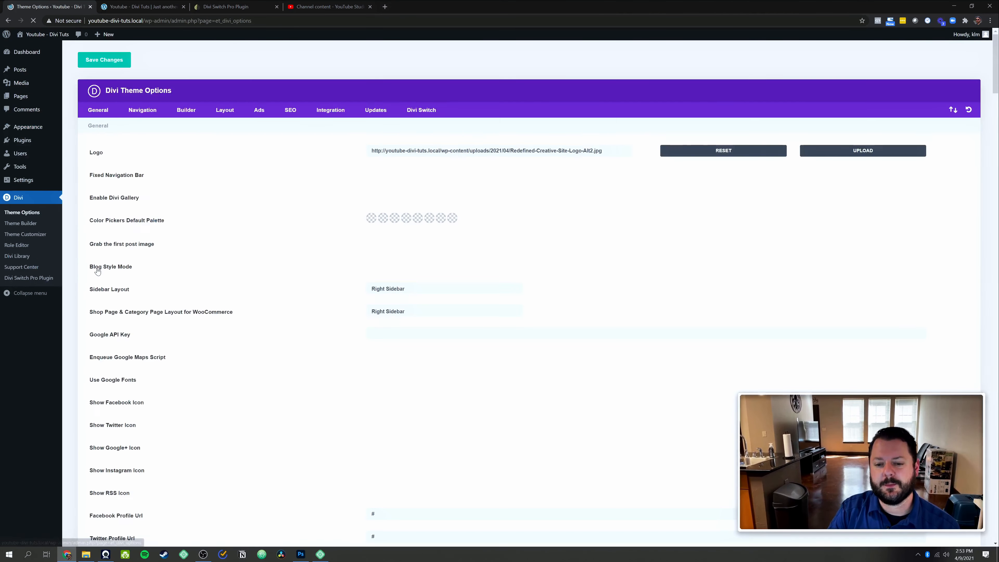
left_click(429, 109)
left_click(232, 126)
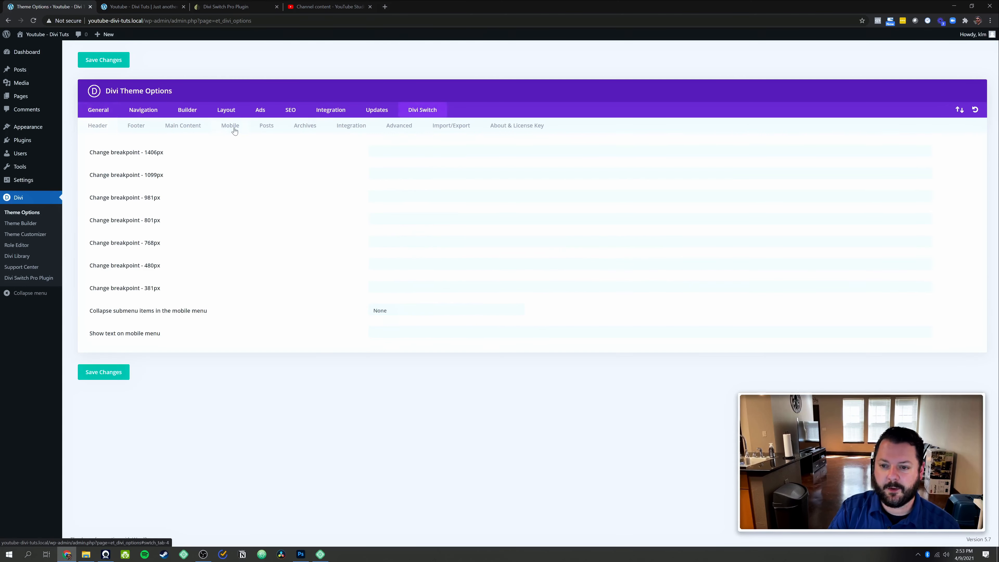
left_click(414, 317)
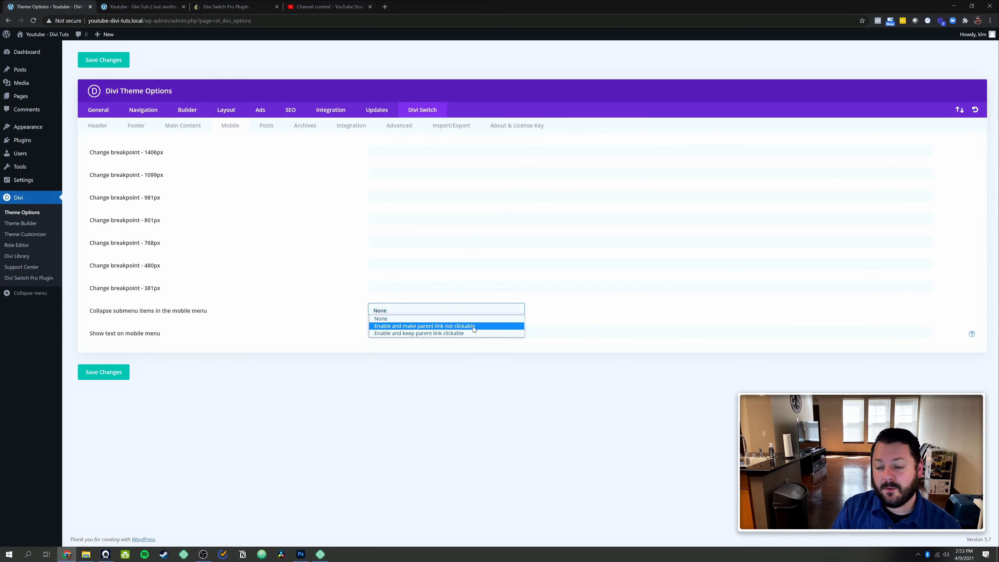
left_click(444, 333)
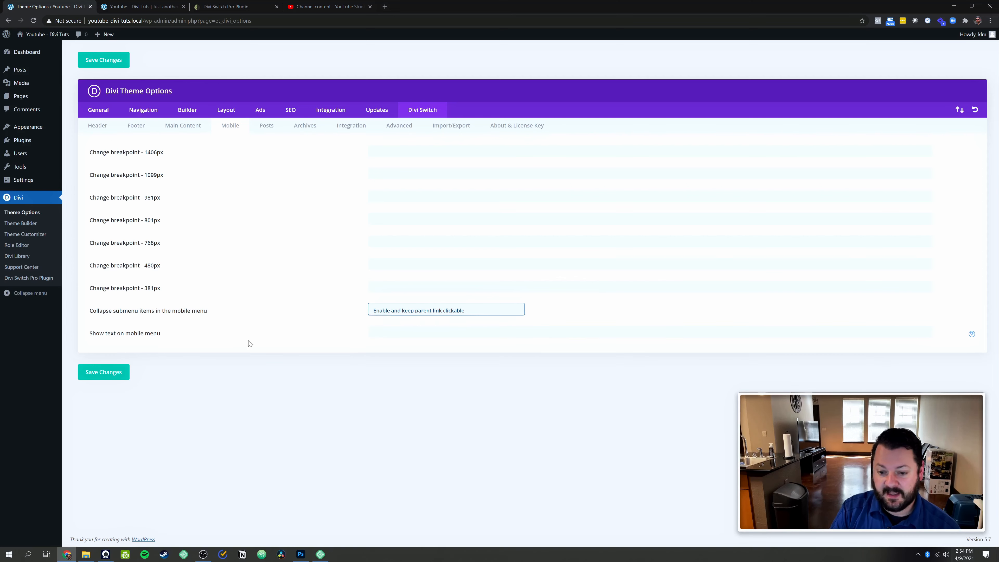
left_click(103, 373)
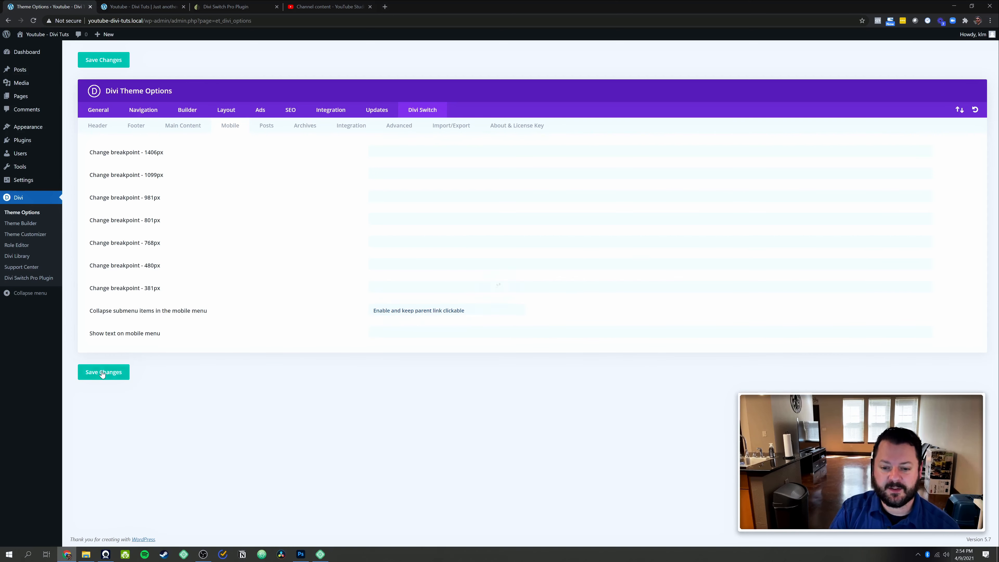
Reload the homepage and check the collapsed submenus of Item 1 and Item 3 at mobile width, then restore full width.
left_click(131, 6)
left_click(34, 21)
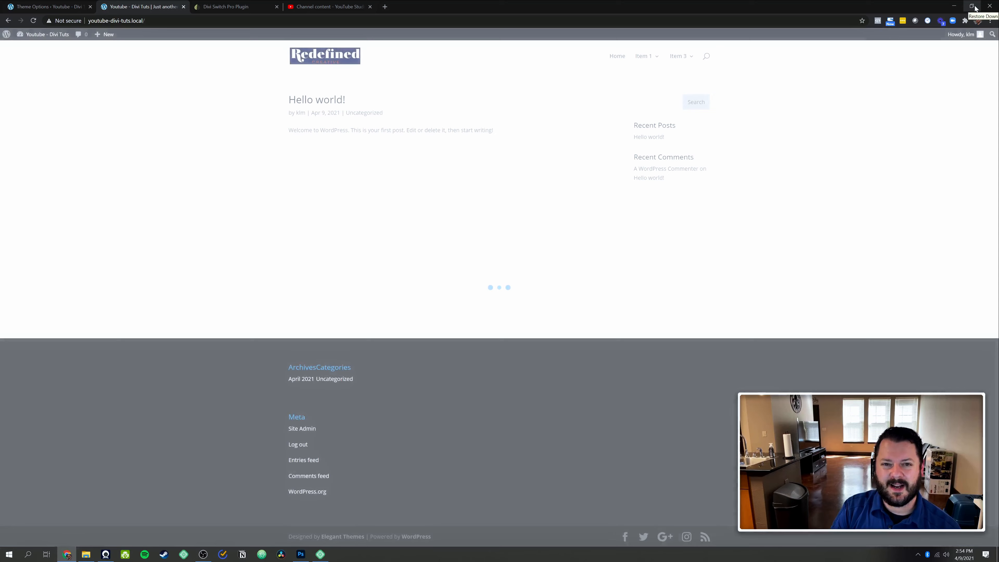
left_click(974, 7)
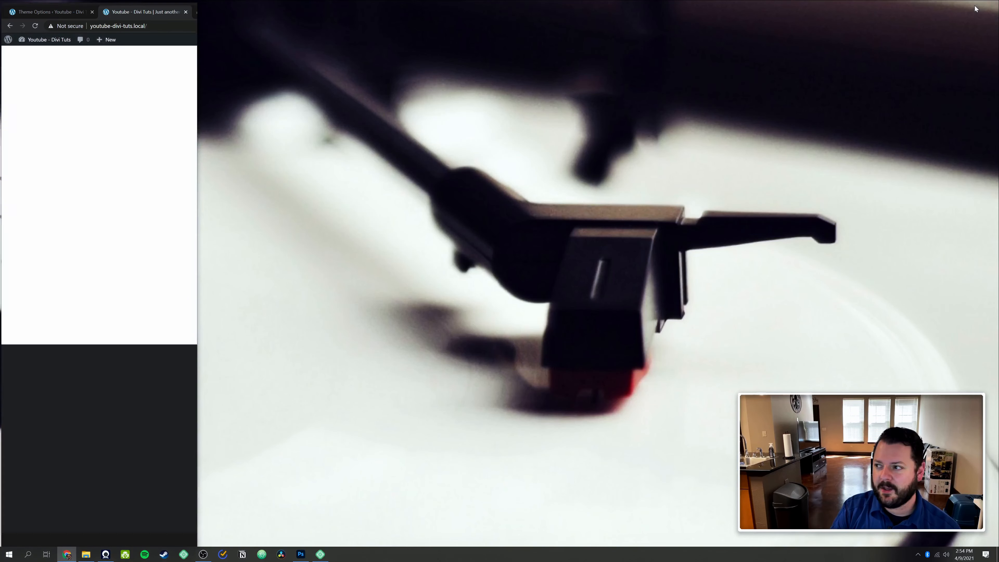
left_click(165, 74)
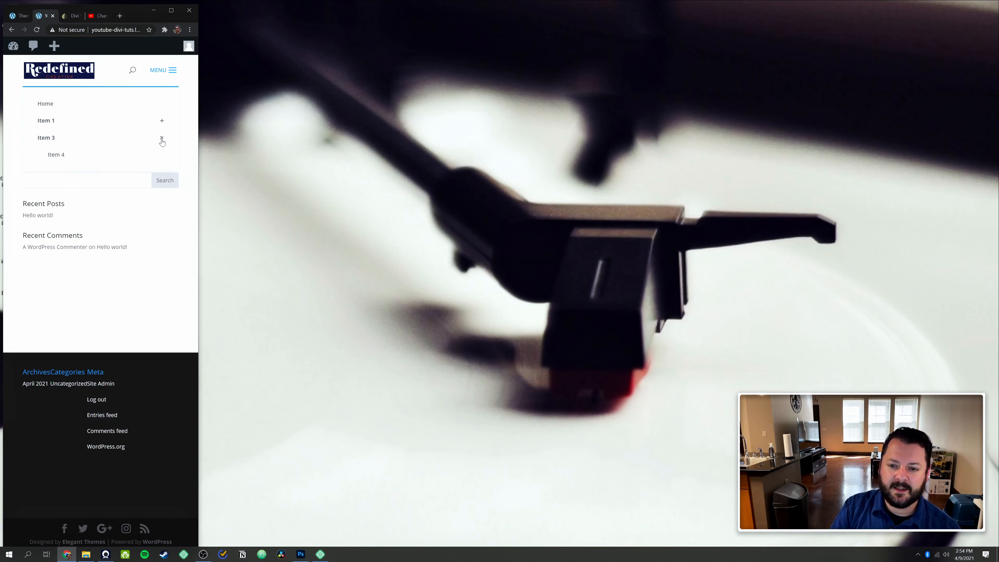
left_click(164, 121)
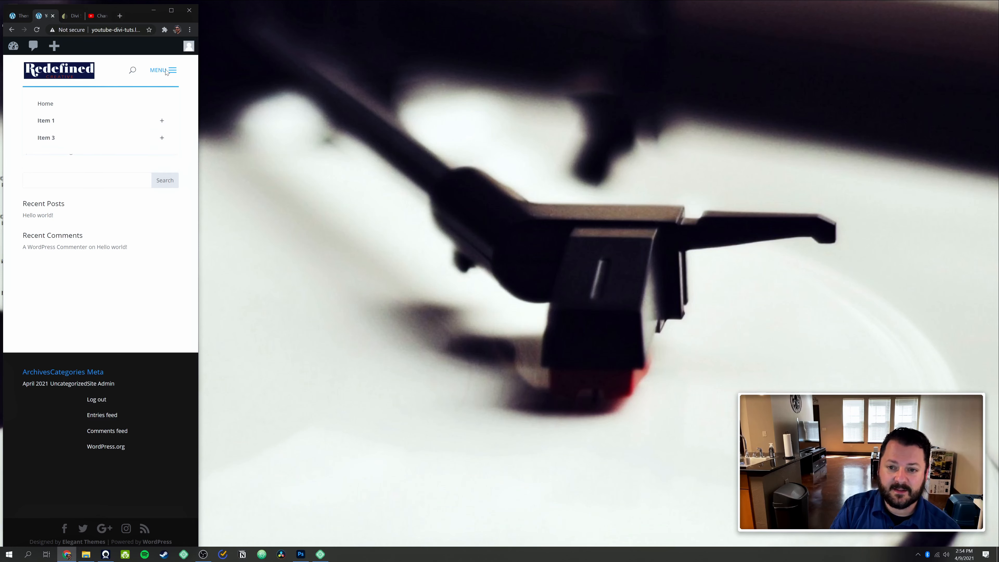
left_click(171, 10)
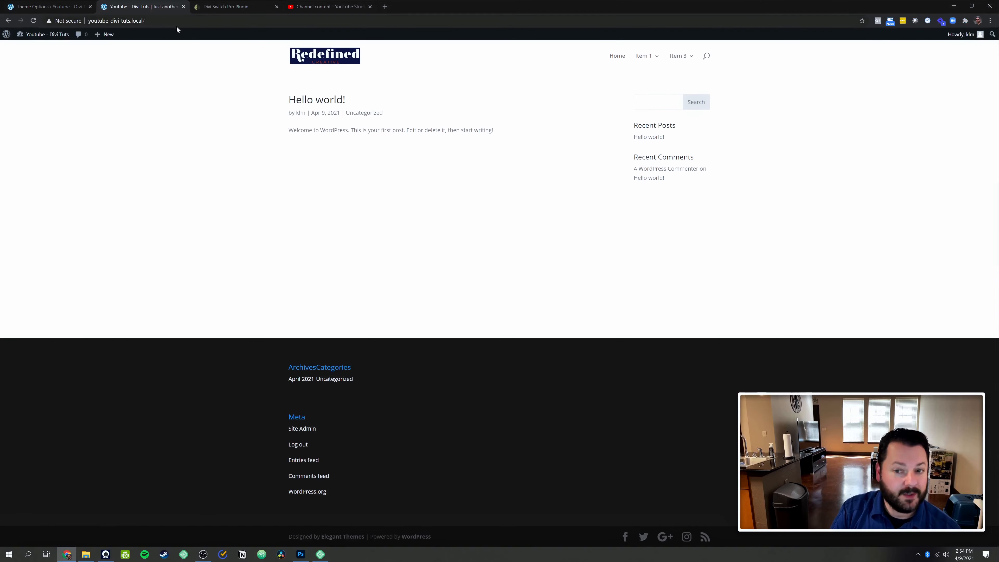
Read the help text for the Show text on mobile menu option in Divi Switch's mobile options.
left_click(70, 7)
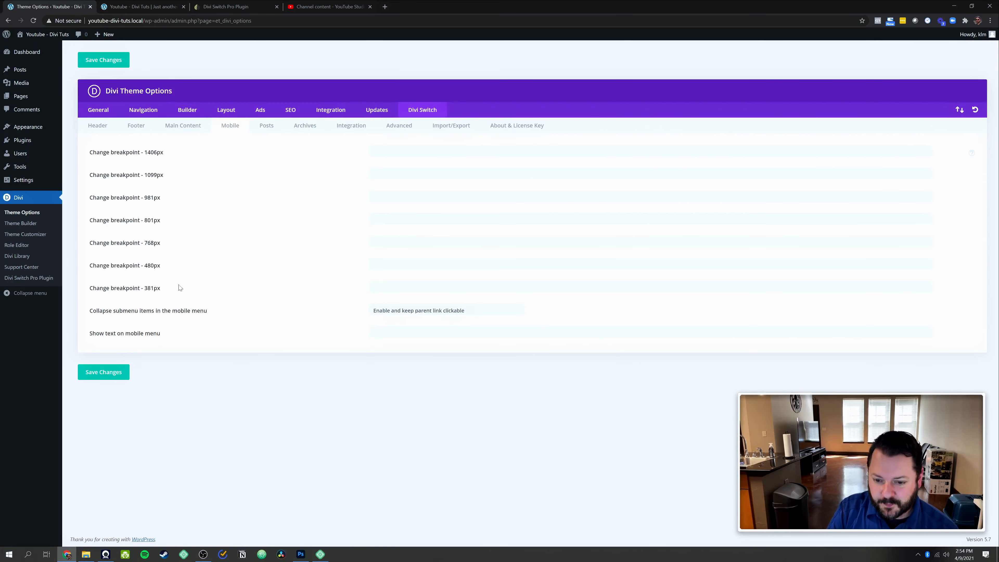
left_click(970, 336)
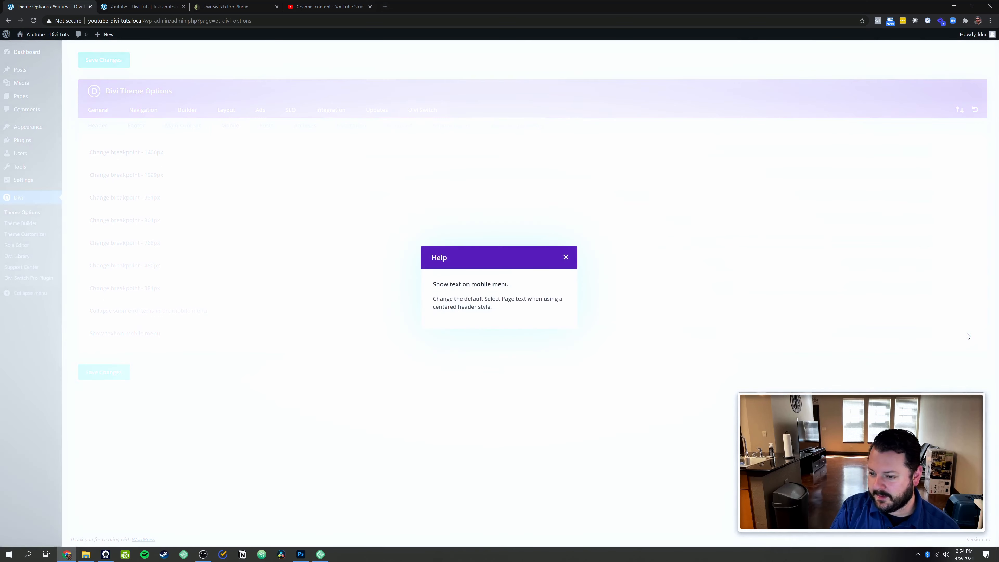
left_click(566, 258)
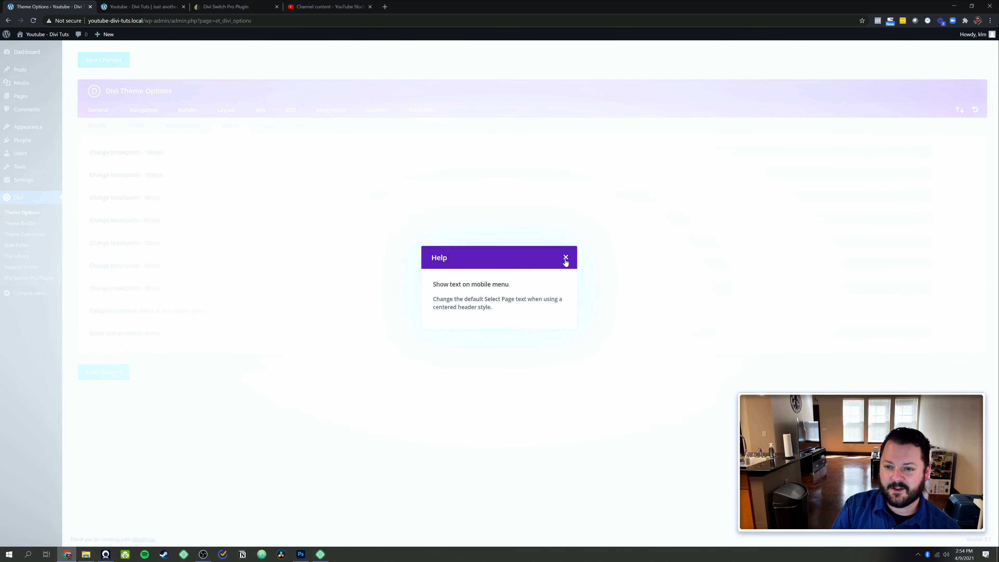
Check the homepage's header and mobile menu at mobile width, and return the browser to full width.
key("ctrl+Tab")
left_click(971, 6)
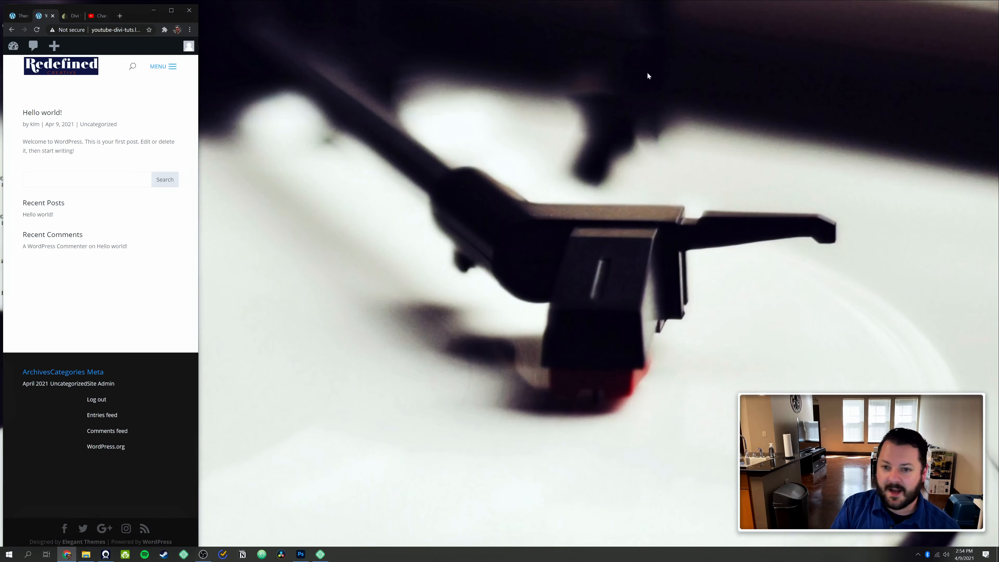
left_click(161, 73)
left_click(161, 73)
left_click(171, 10)
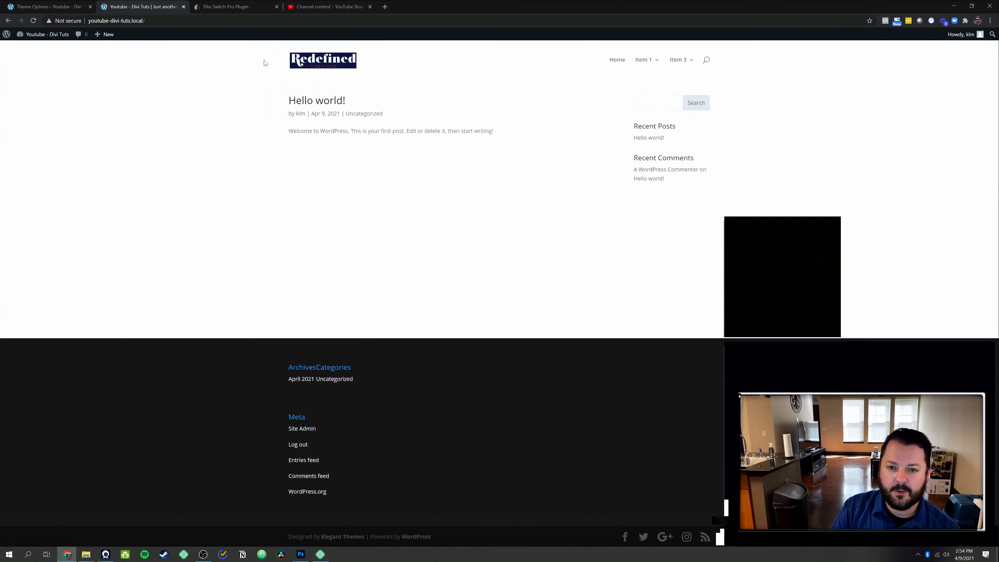
Look through the General and Navigation sections of Divi Theme Options for a header style setting.
key("ctrl+shift+Tab")
left_click(99, 112)
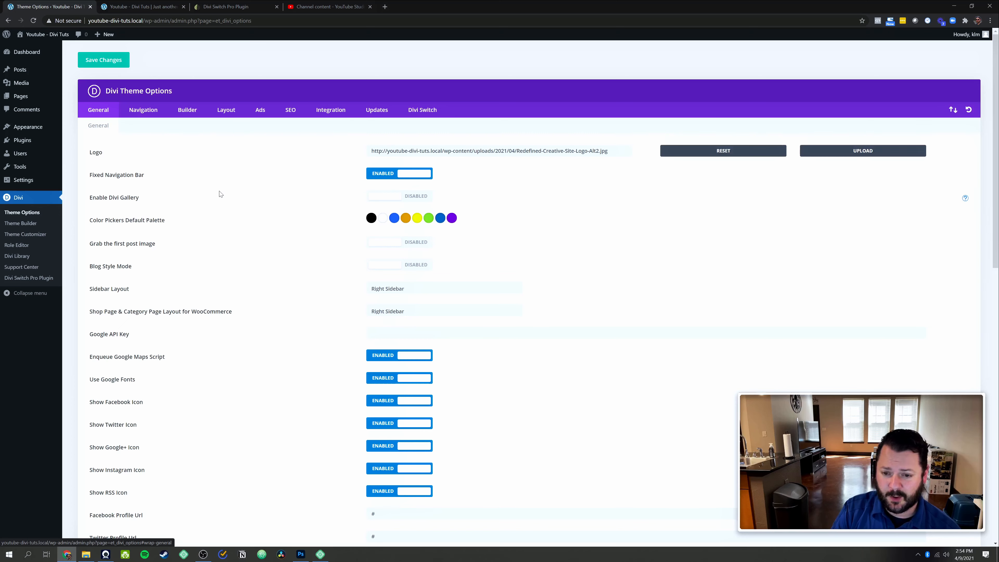
scroll(225, 196, "down", 6)
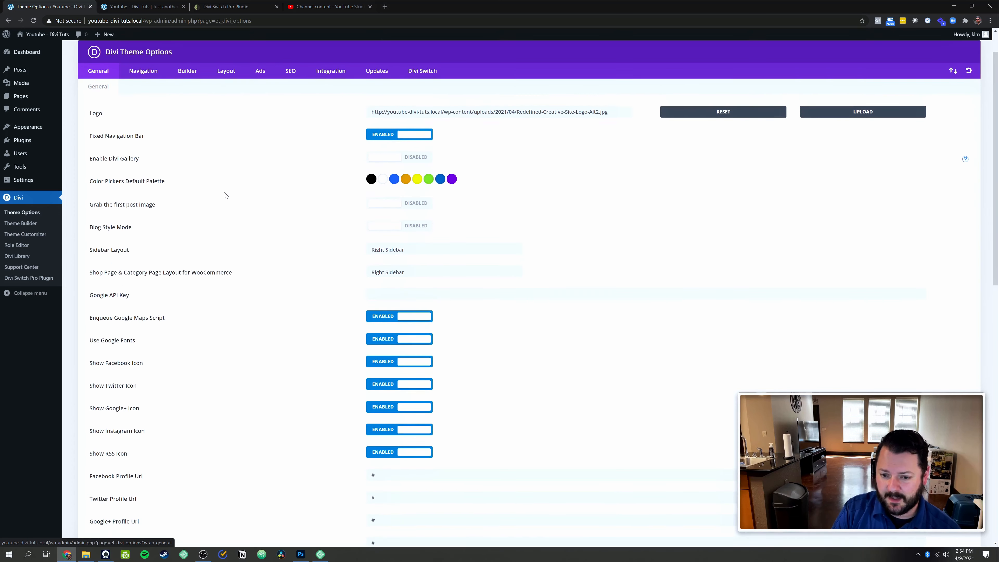
scroll(223, 196, "up", 6)
scroll(221, 205, "down", 10)
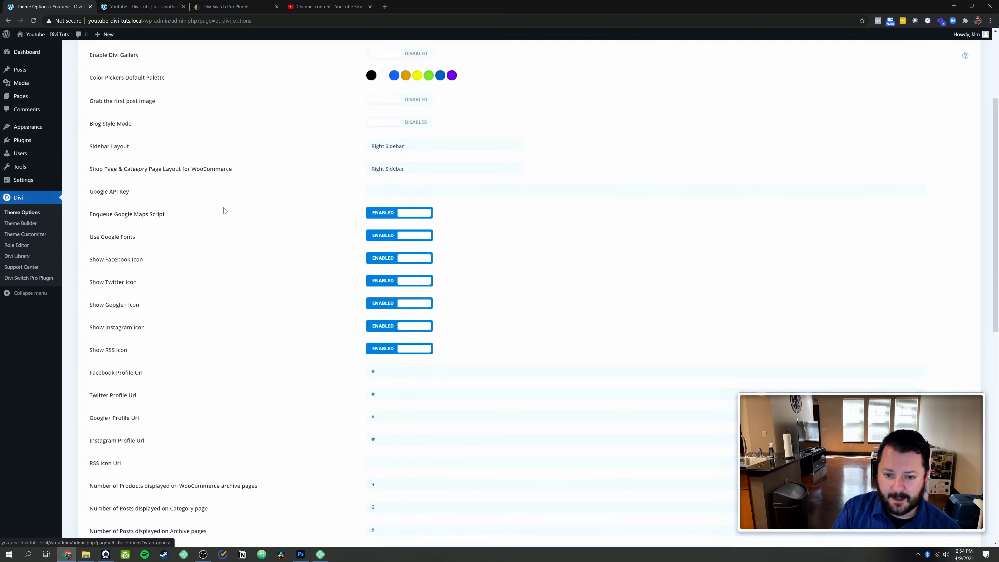
scroll(275, 322, "up", 10)
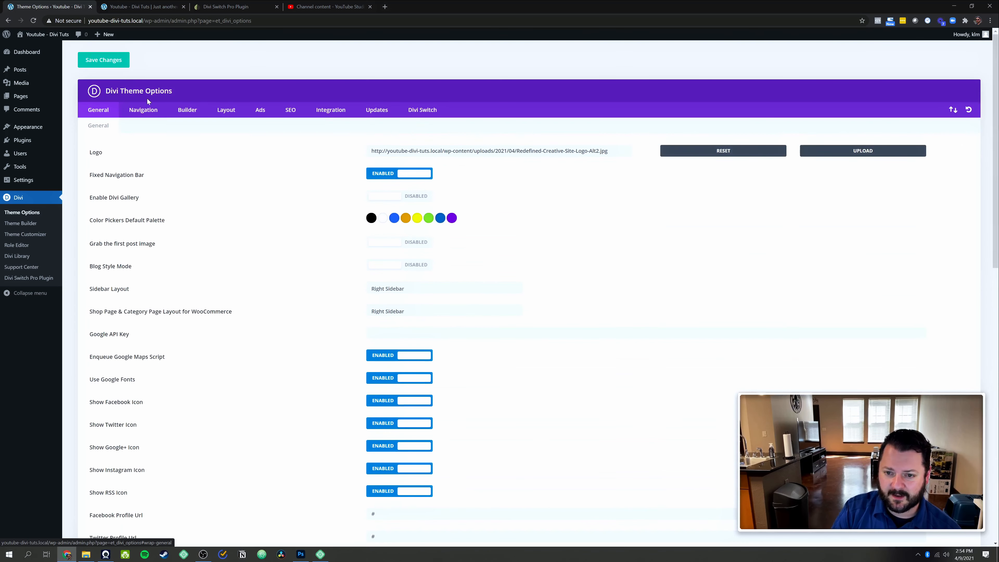
left_click(155, 112)
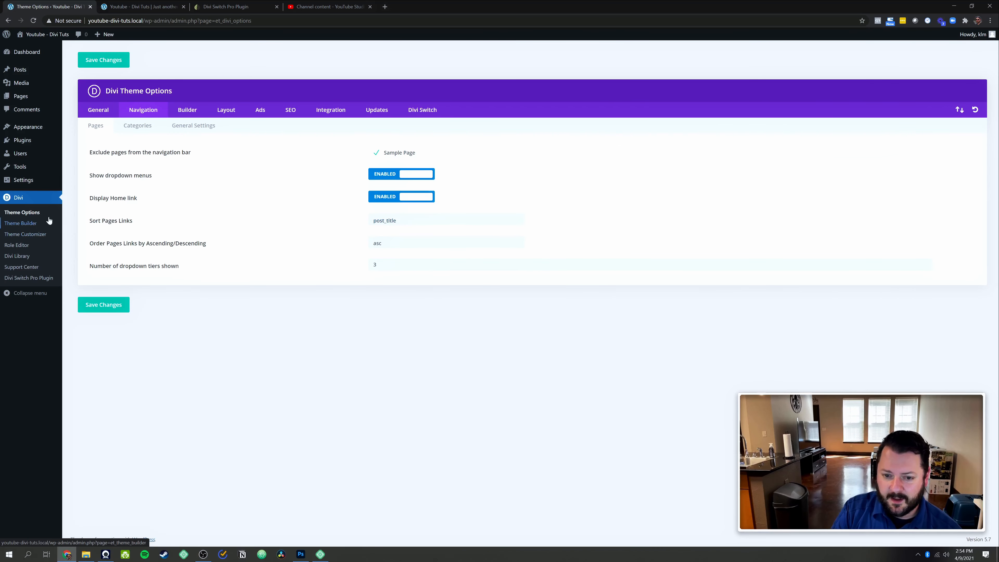
Open the header format settings in the Theme Customizer and try the Centered and Centered Inline Logo header styles.
left_click(22, 234)
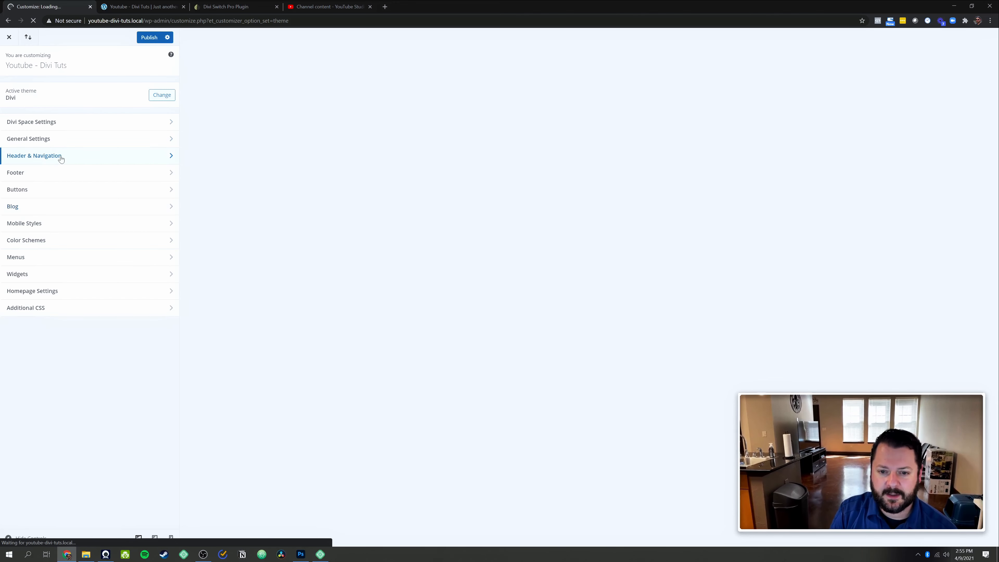
left_click(60, 157)
left_click(67, 88)
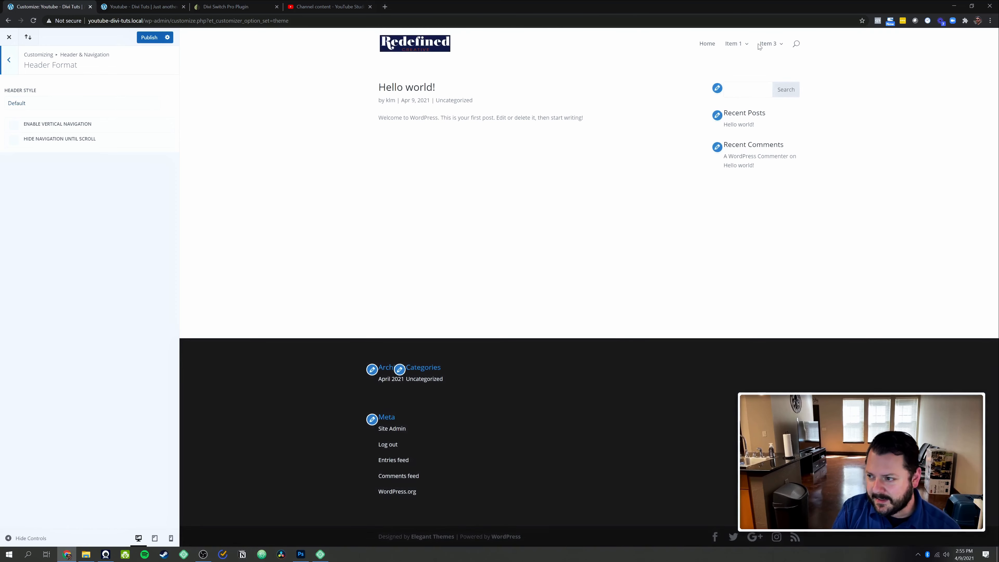
left_click(101, 108)
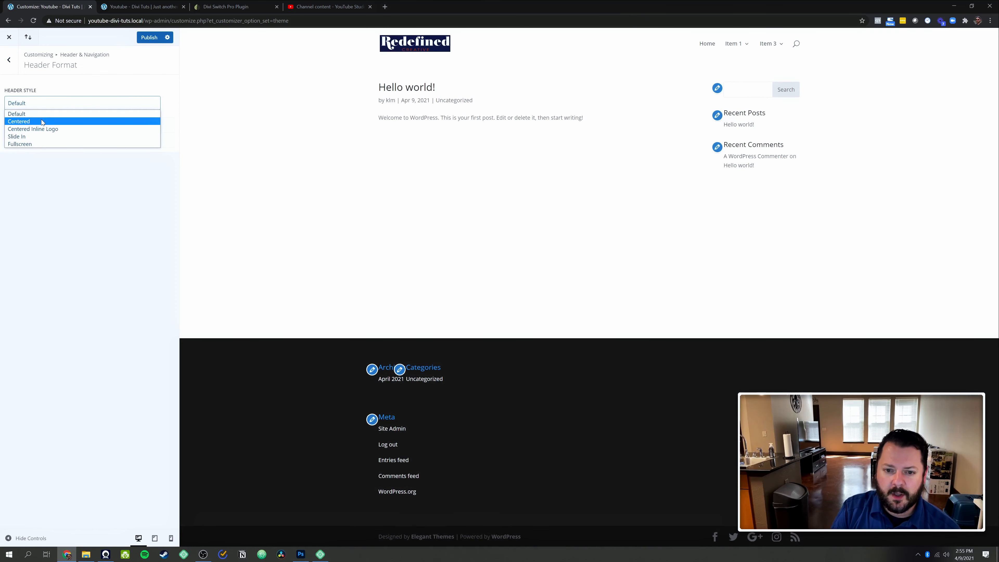
left_click(32, 121)
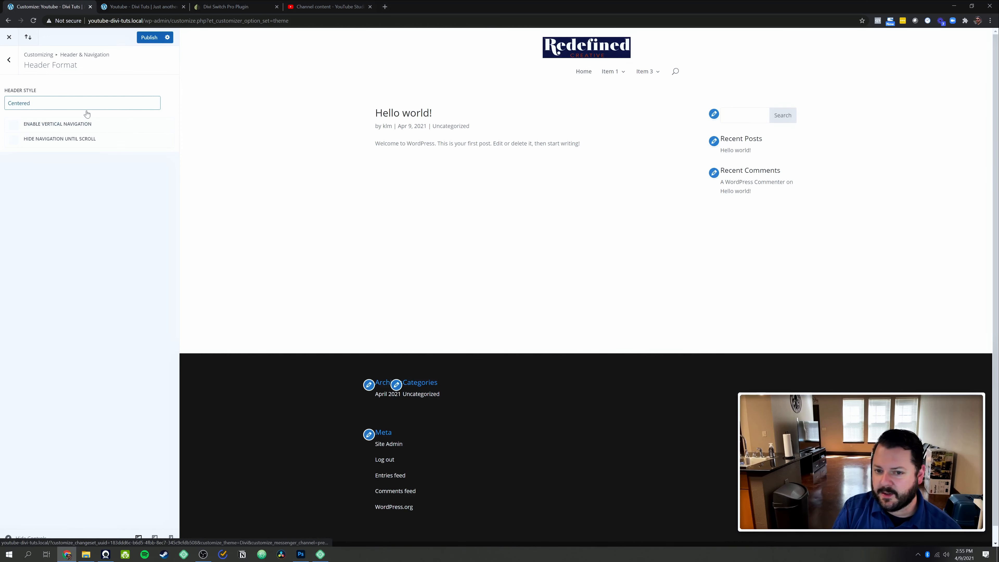
left_click(41, 104)
left_click(39, 127)
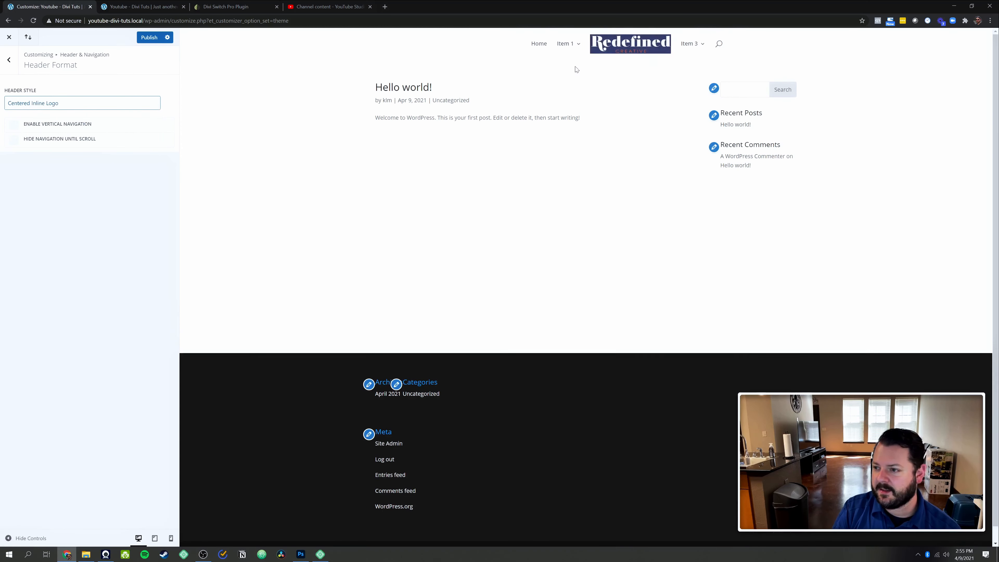
Set the header style to Centered and publish the customization.
left_click(70, 110)
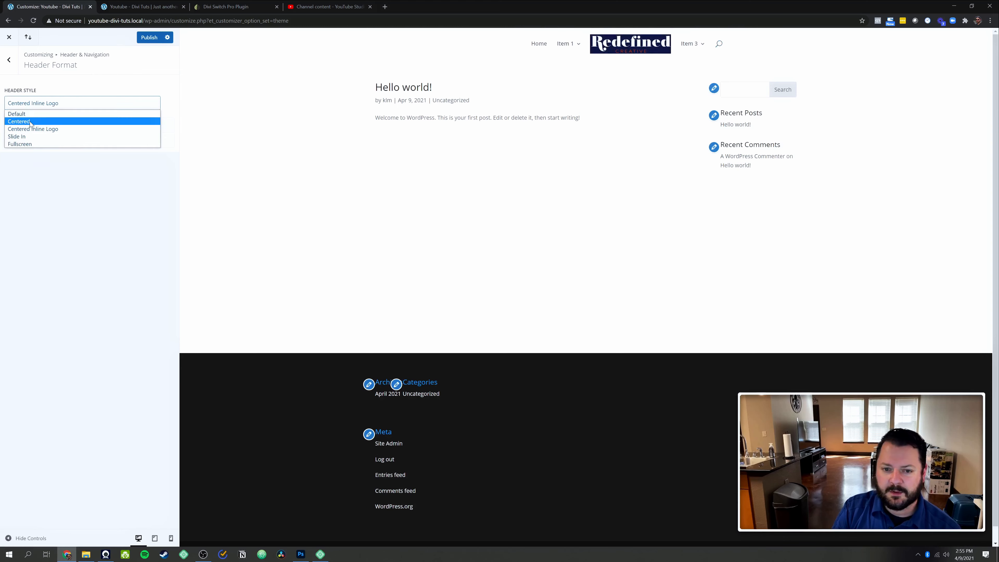
left_click(39, 118)
left_click(148, 38)
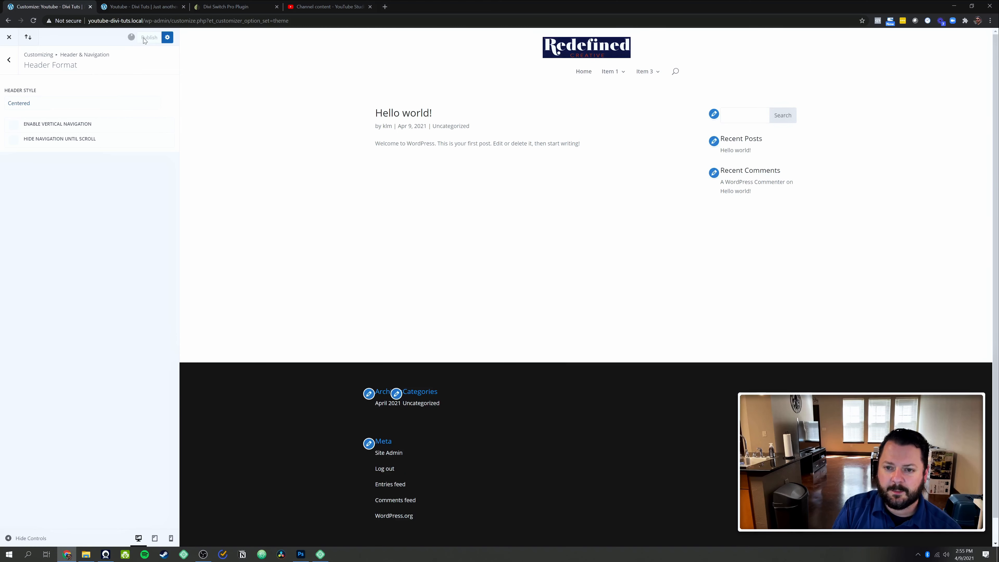
Reload the homepage and check the centered header and its Select Page menu bar at desktop and mobile widths.
left_click(138, 6)
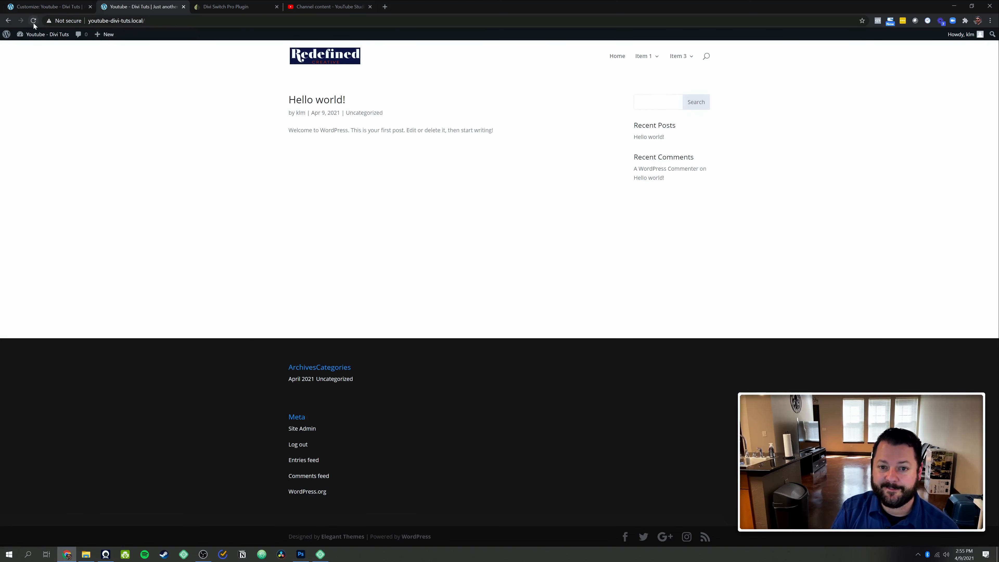
left_click(34, 20)
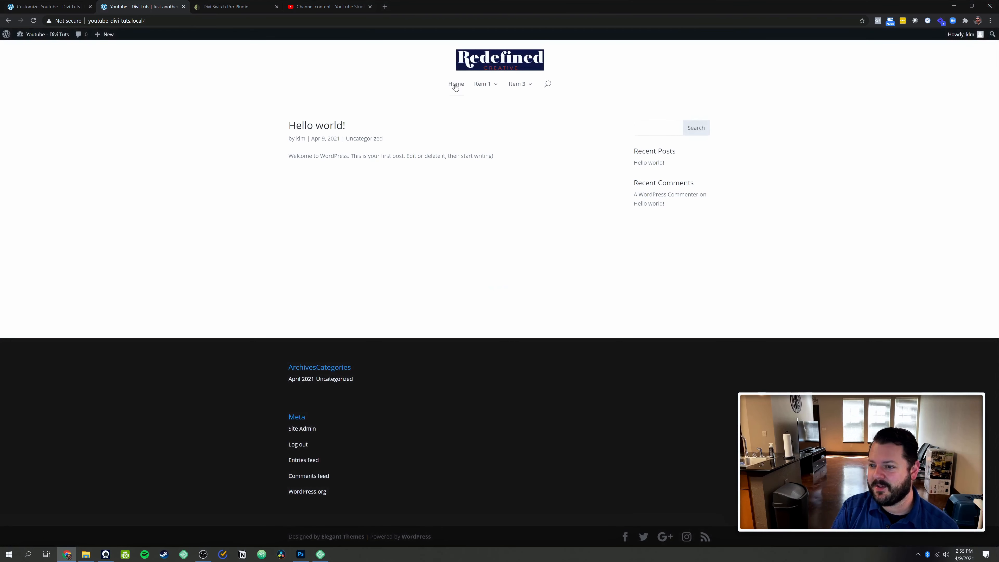
left_click(974, 6)
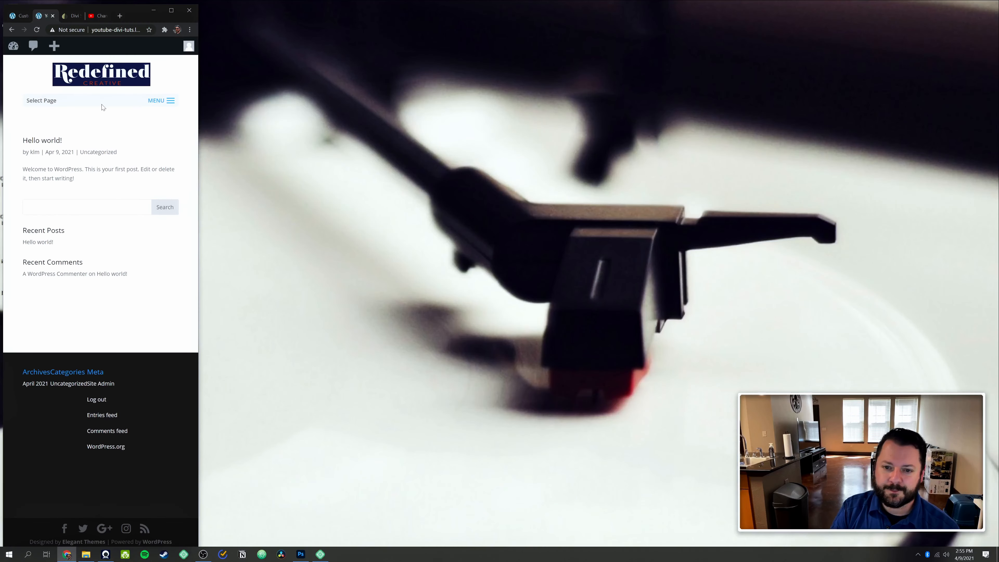
left_click(170, 103)
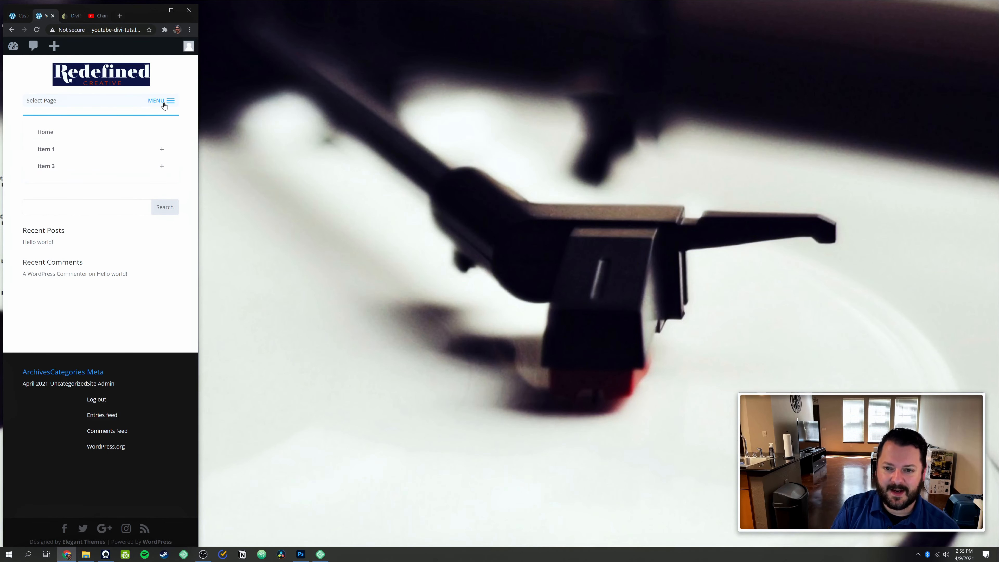
left_click(170, 103)
left_click_drag(58, 101, 26, 100)
left_click(26, 100)
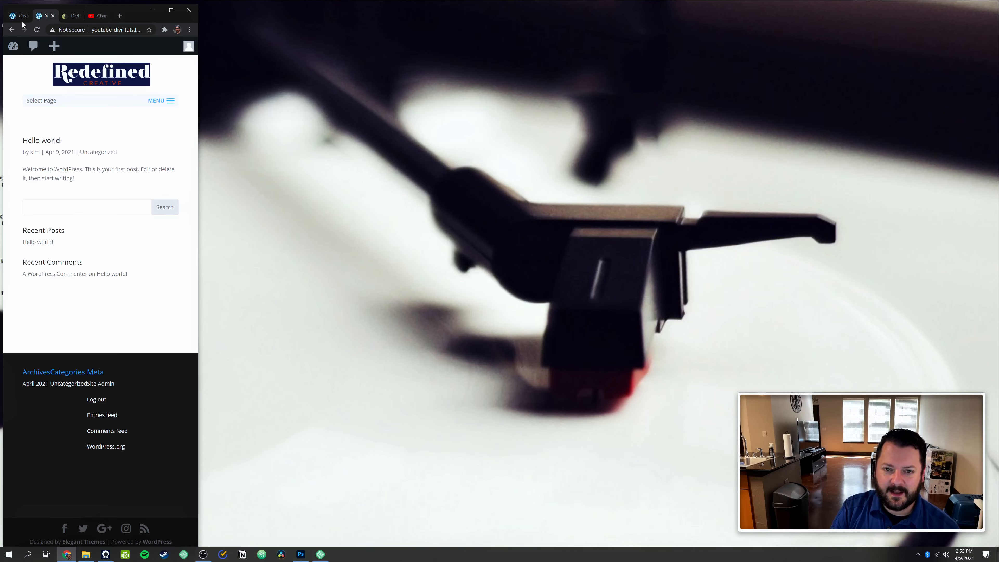
left_click(173, 11)
Close the customizer, set Show text on mobile menu to MENU in Divi Switch's mobile options, and save.
left_click(32, 7)
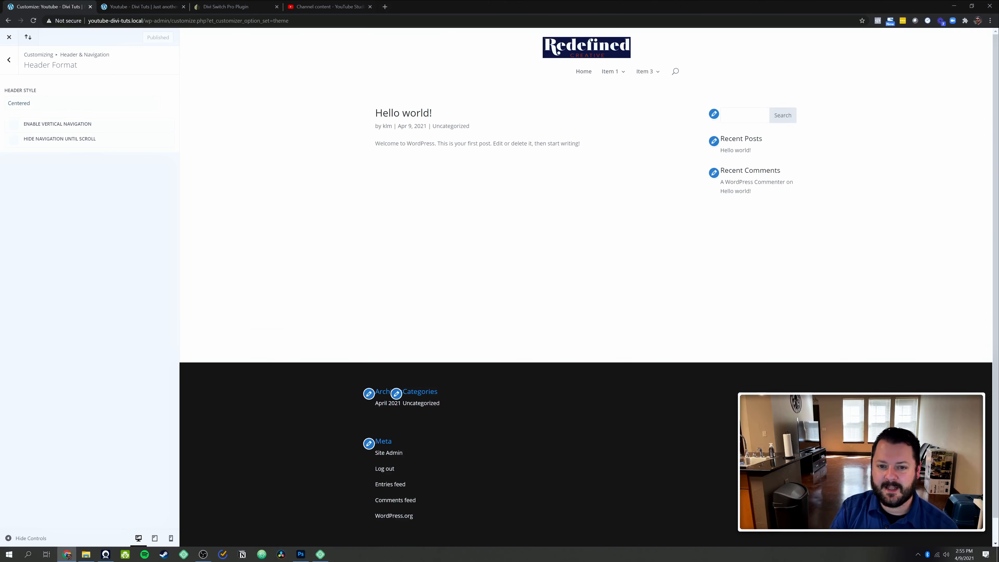
left_click(9, 37)
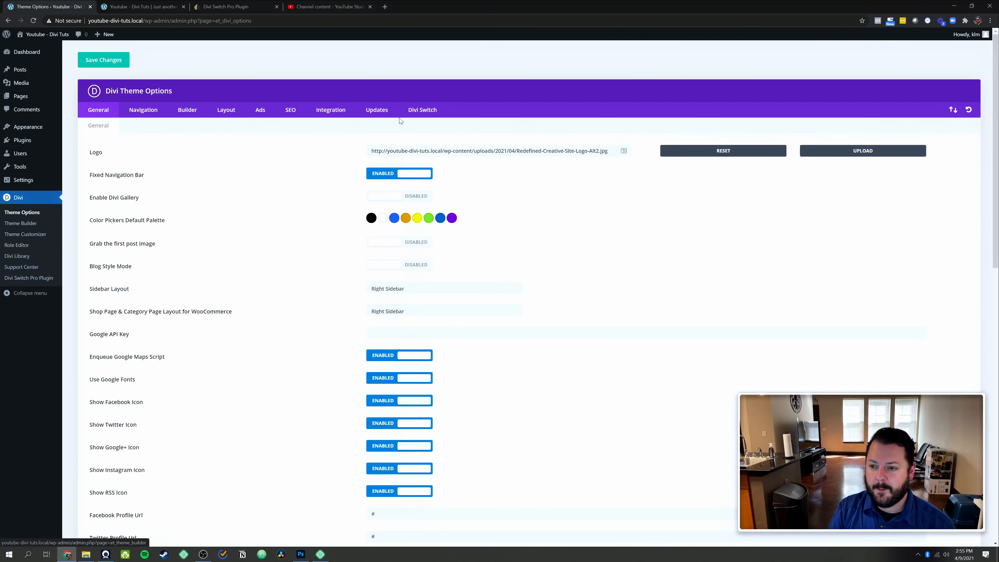
left_click(428, 112)
left_click(229, 127)
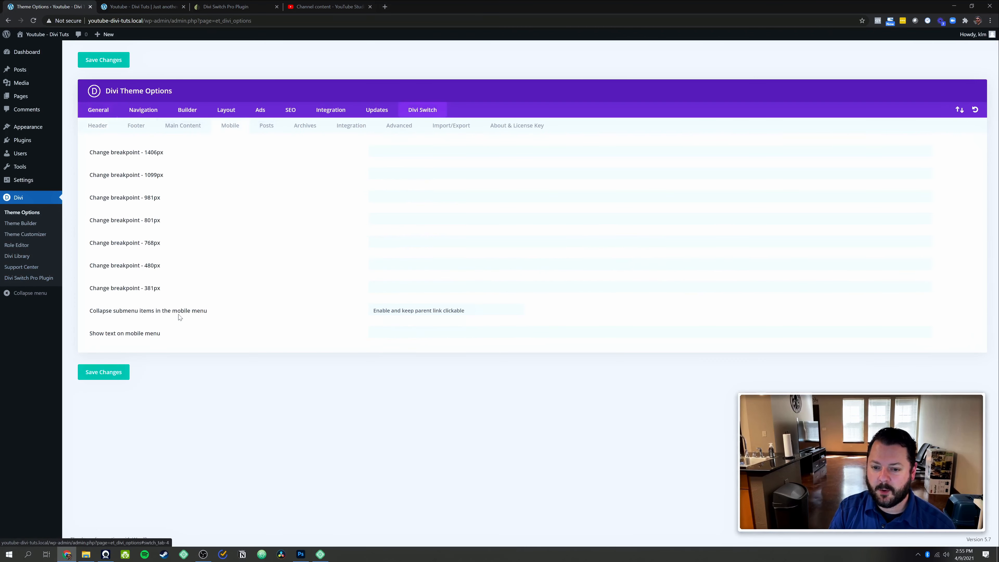
left_click(410, 333)
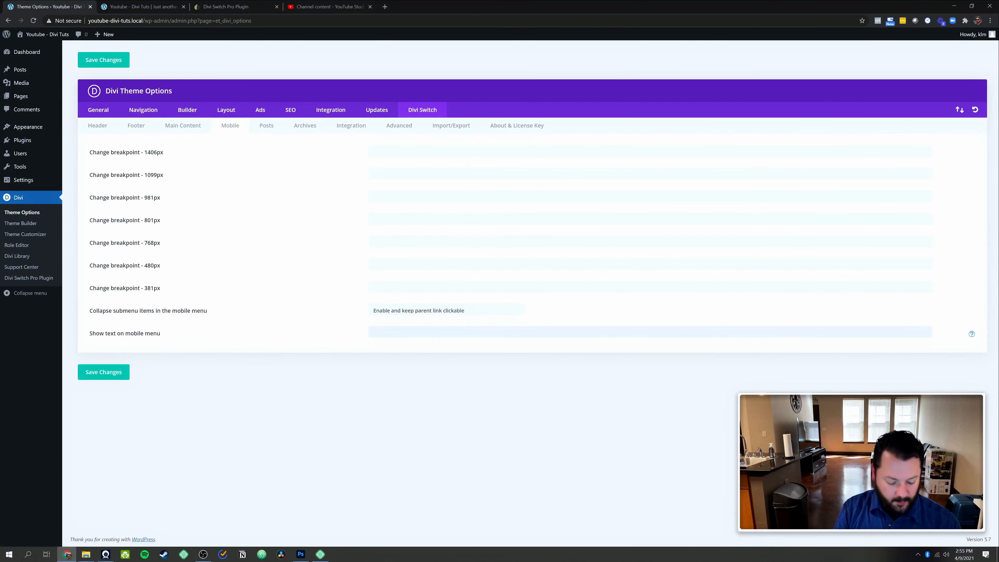
type("M")
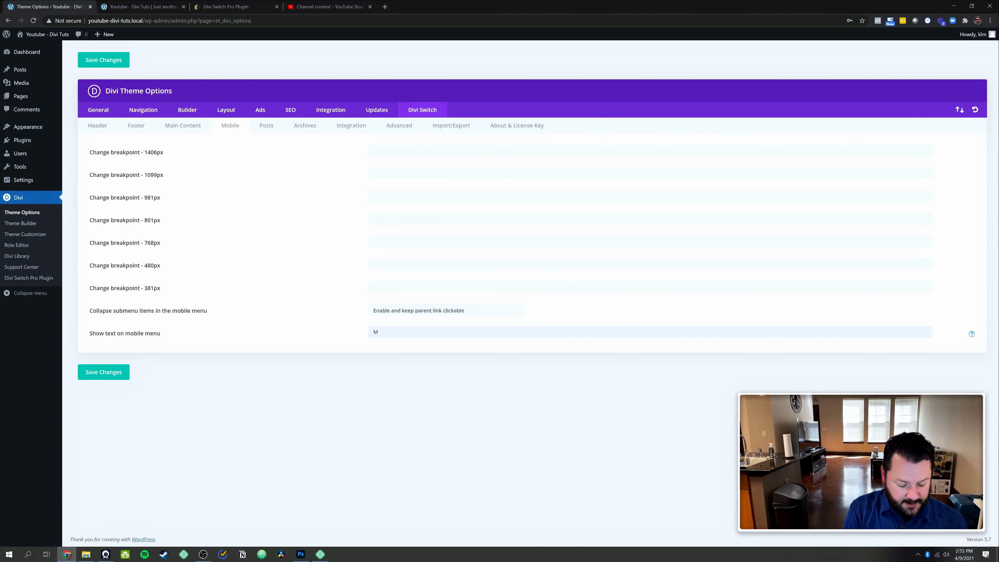
type("enu")
key("BackSpace")
key("BackSpace")
key("BackSpace")
type("EN")
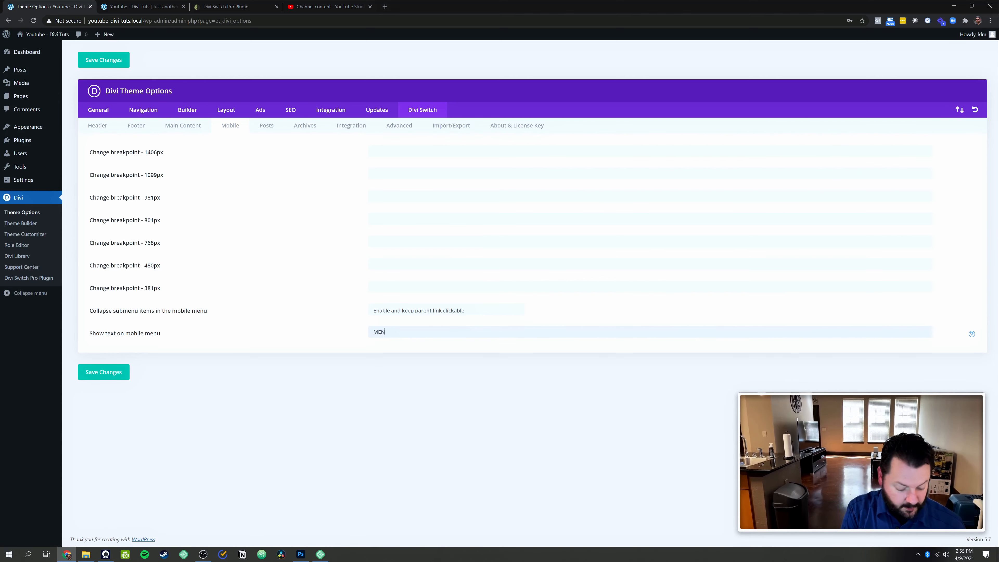
type("U")
left_click(104, 372)
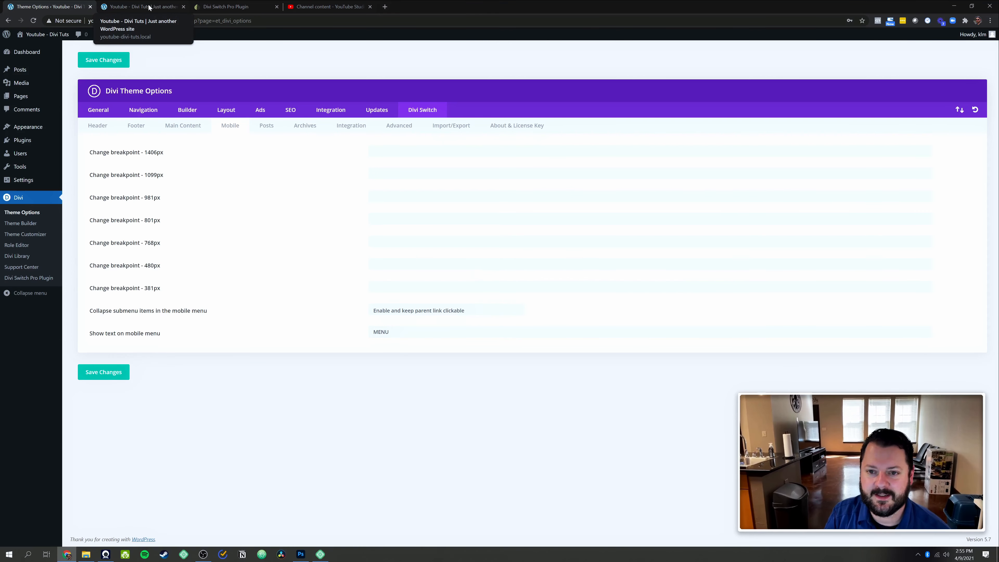
Reload the homepage, check the MENU text in the header at mobile width, and open the mobile navigation menu.
left_click(149, 7)
key("F5")
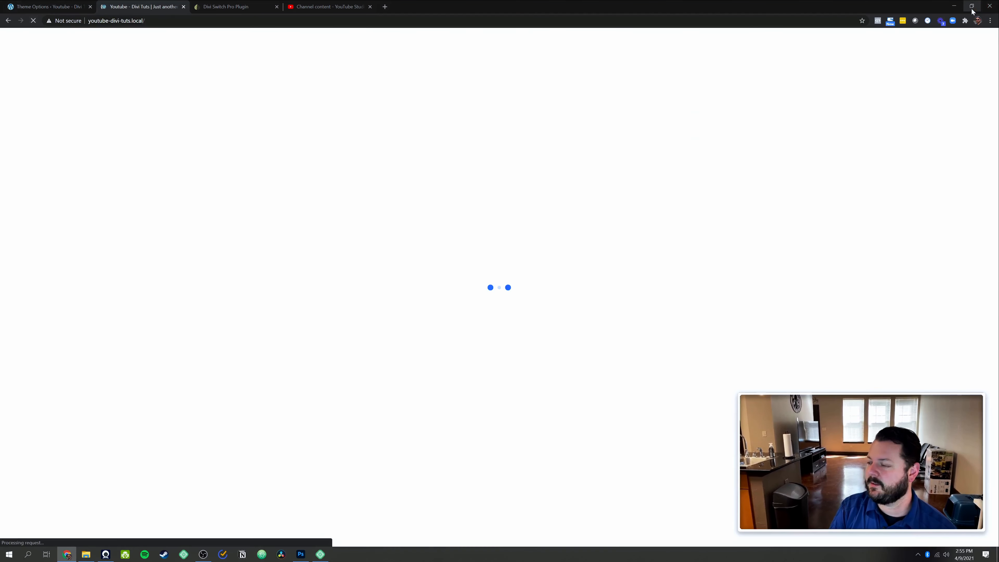
left_click(972, 10)
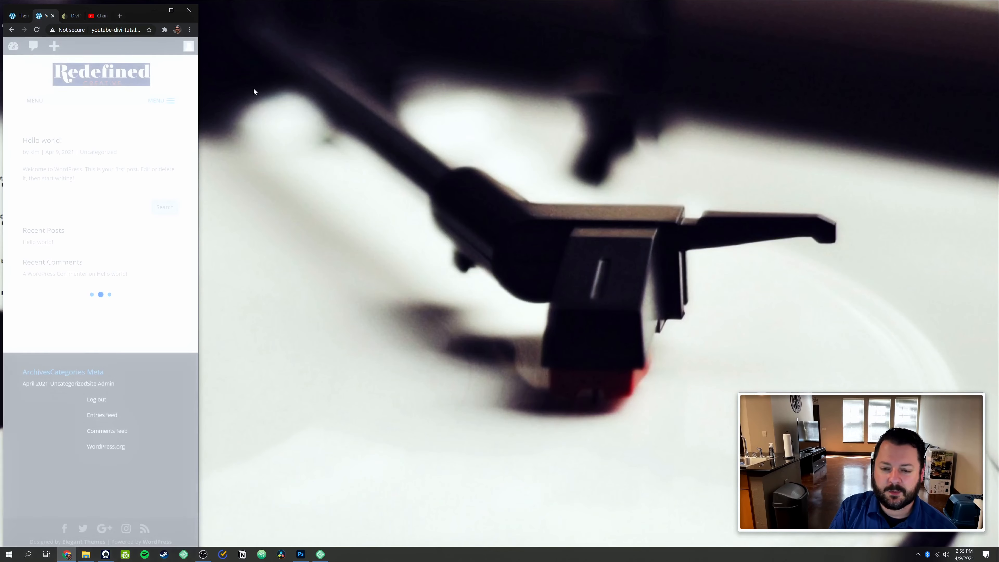
left_click_drag(74, 99, 25, 103)
left_click(49, 103)
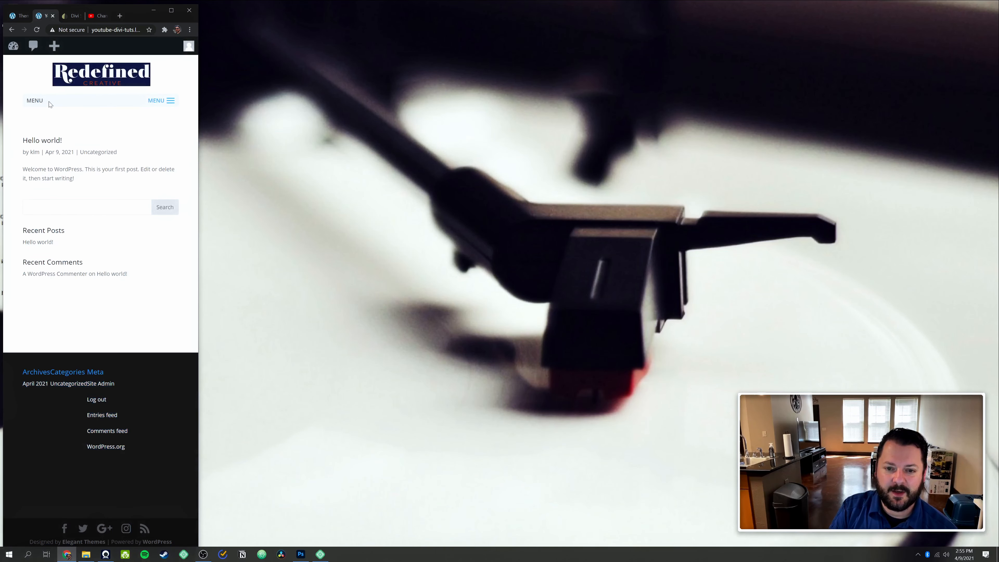
left_click(170, 101)
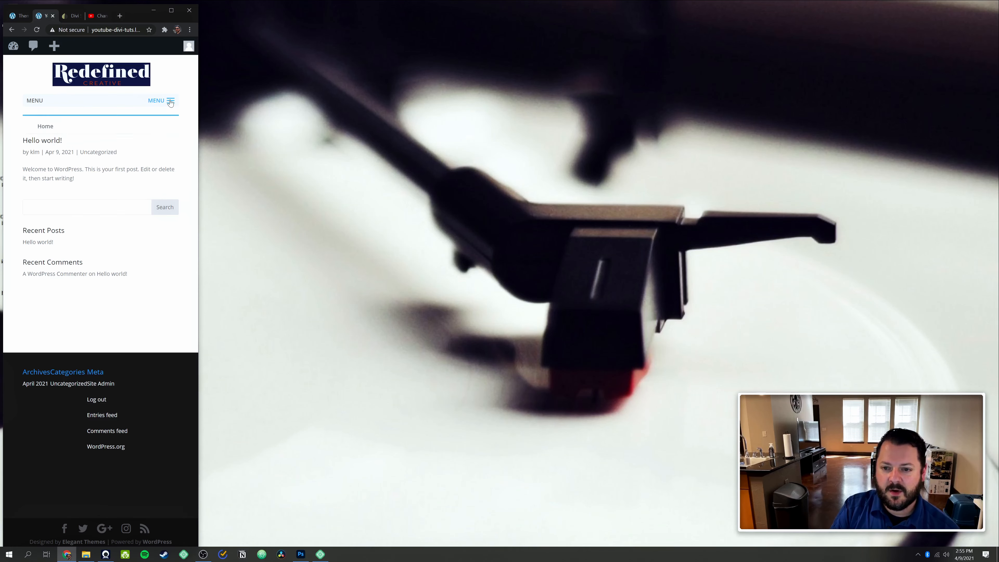
left_click(171, 101)
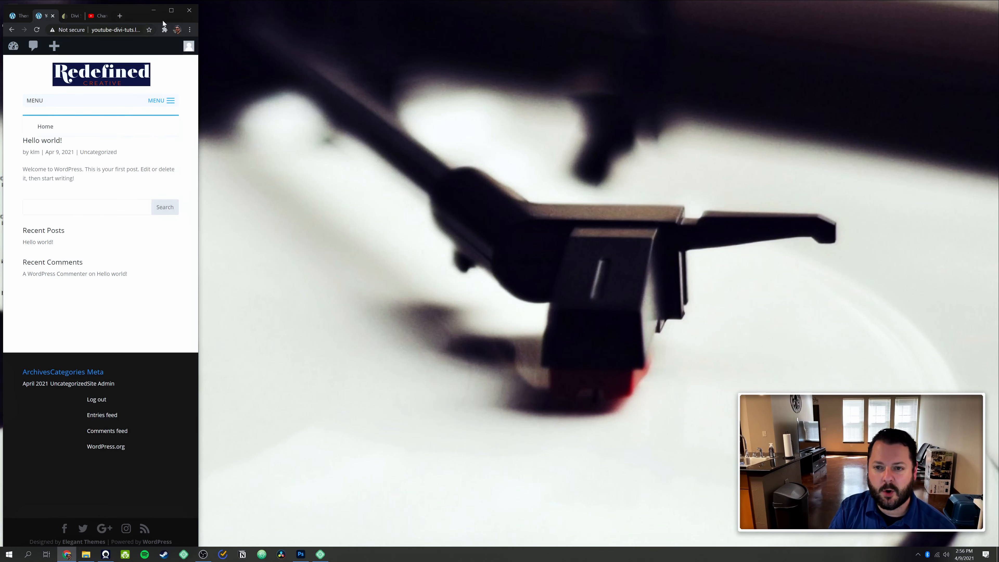
left_click(171, 10)
Clear the Show text on mobile menu value in Divi Switch's mobile options.
left_click(45, 7)
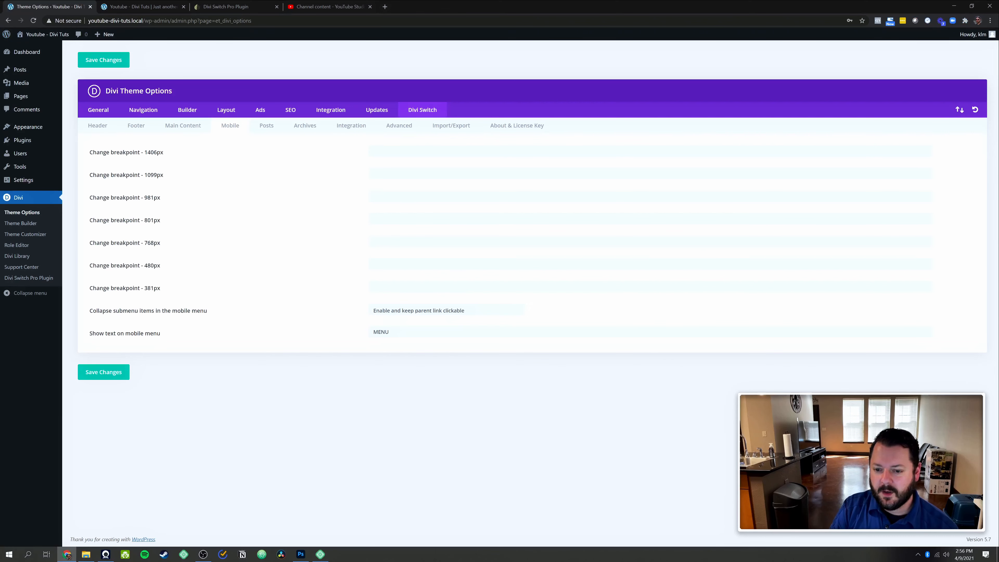
double_click(380, 332)
key("Right")
key("BackSpace")
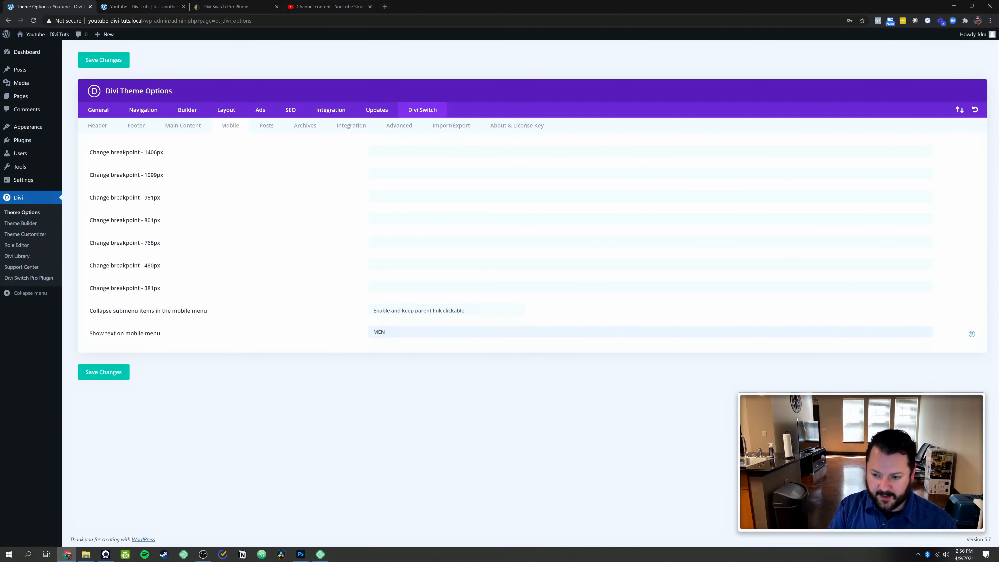
double_click(379, 332)
key("BackSpace")
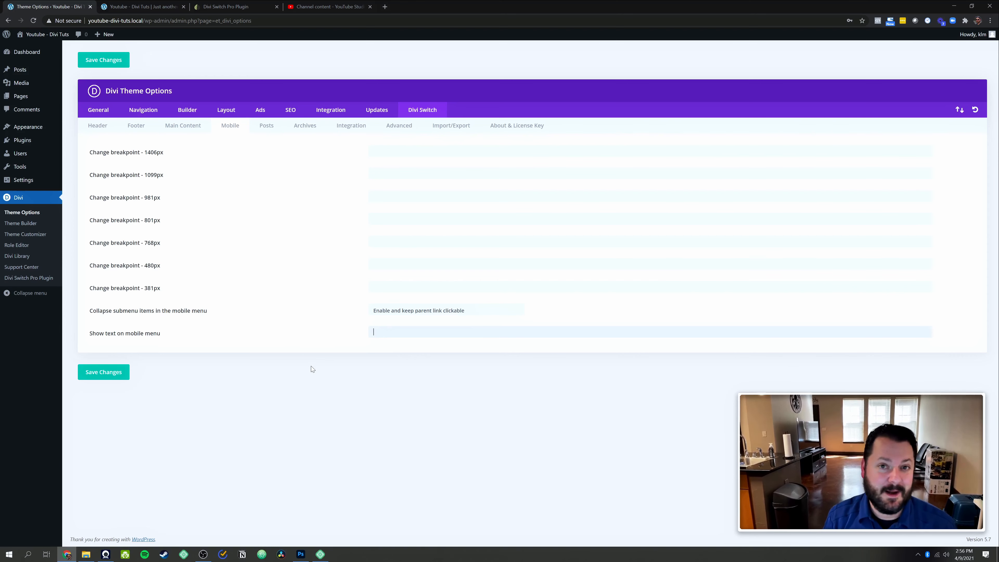
Review Divi Switch's Posts, Archives and Integration options, including the choices for Insert layout before main content.
left_click(271, 128)
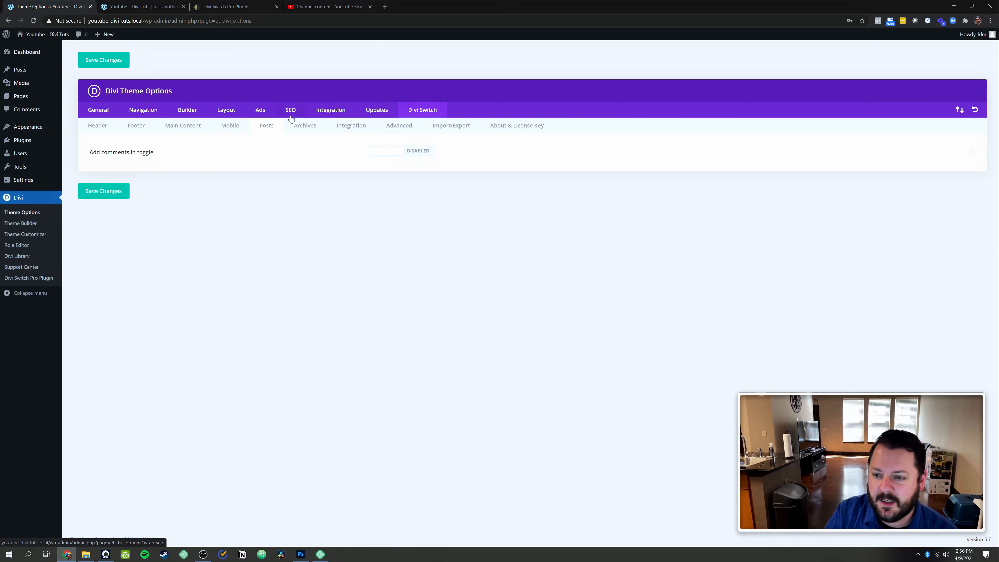
left_click(300, 124)
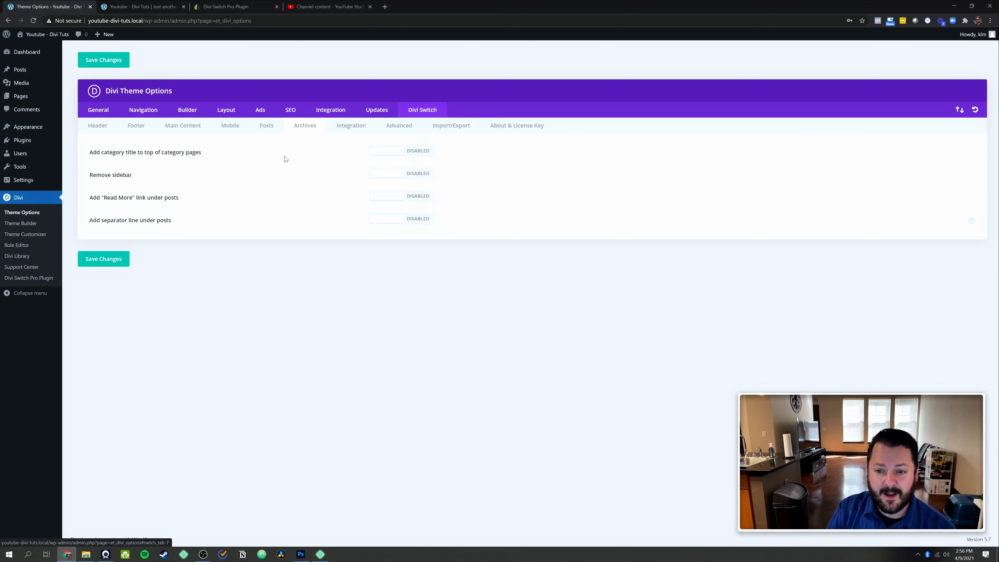
left_click(349, 126)
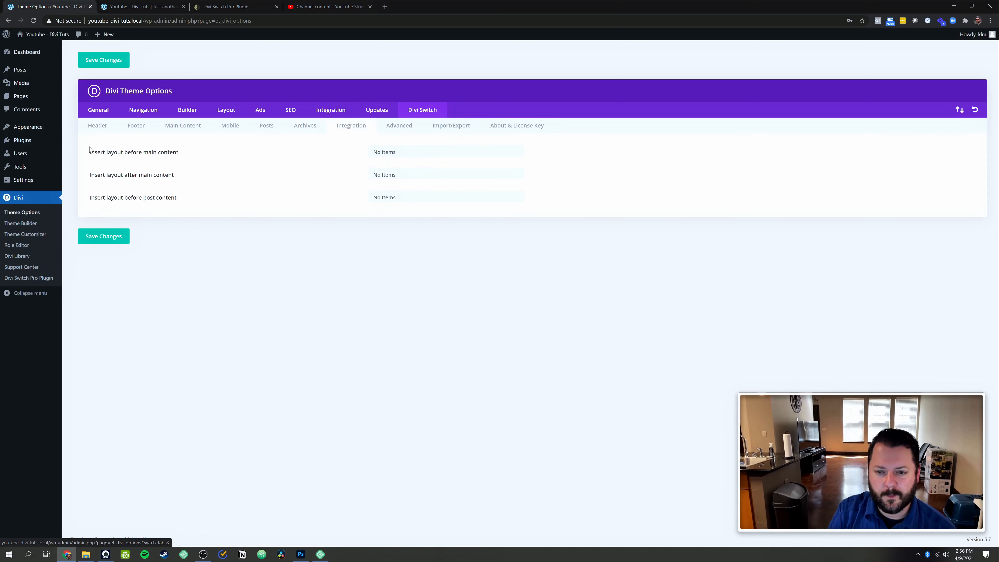
left_click(407, 151)
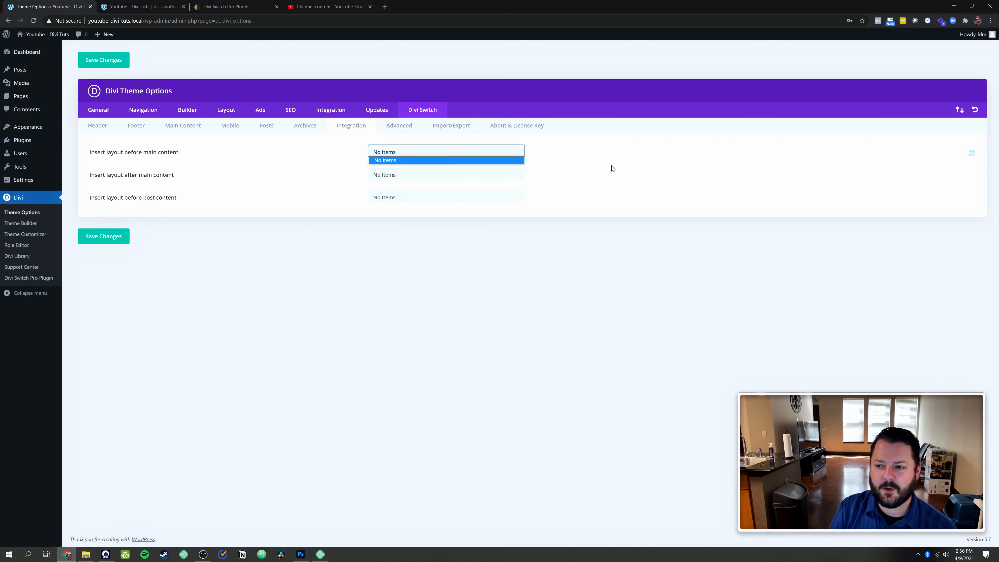
left_click(608, 170)
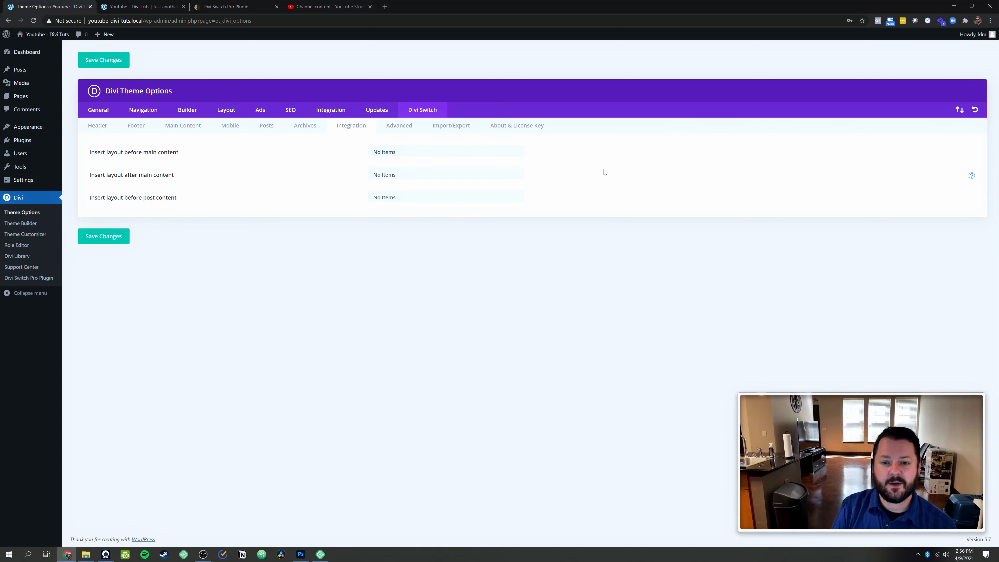
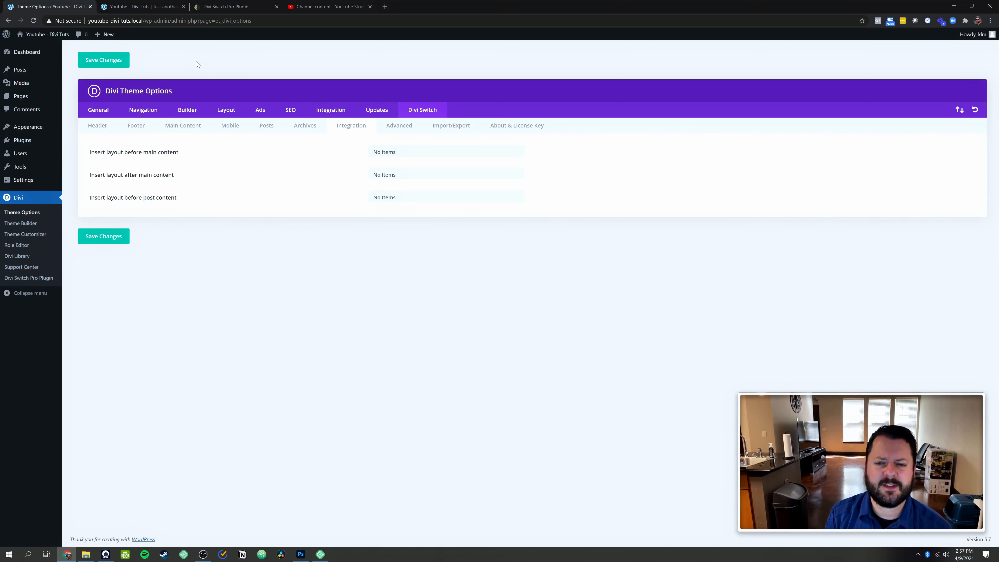
Look over Divi's General theme options and return to the Divi Switch options.
left_click(97, 109)
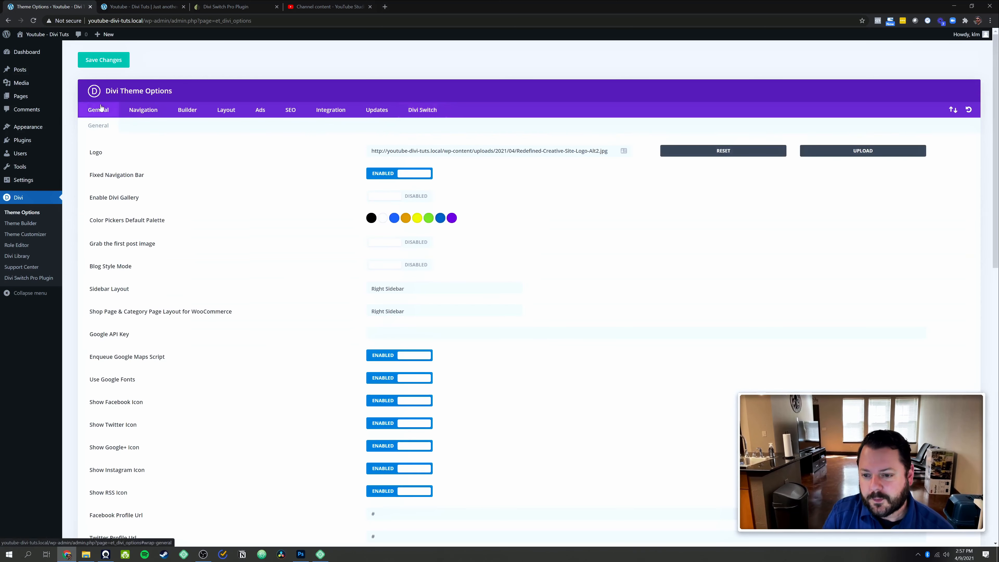
scroll(173, 218, "down", 4)
scroll(167, 228, "up", 4)
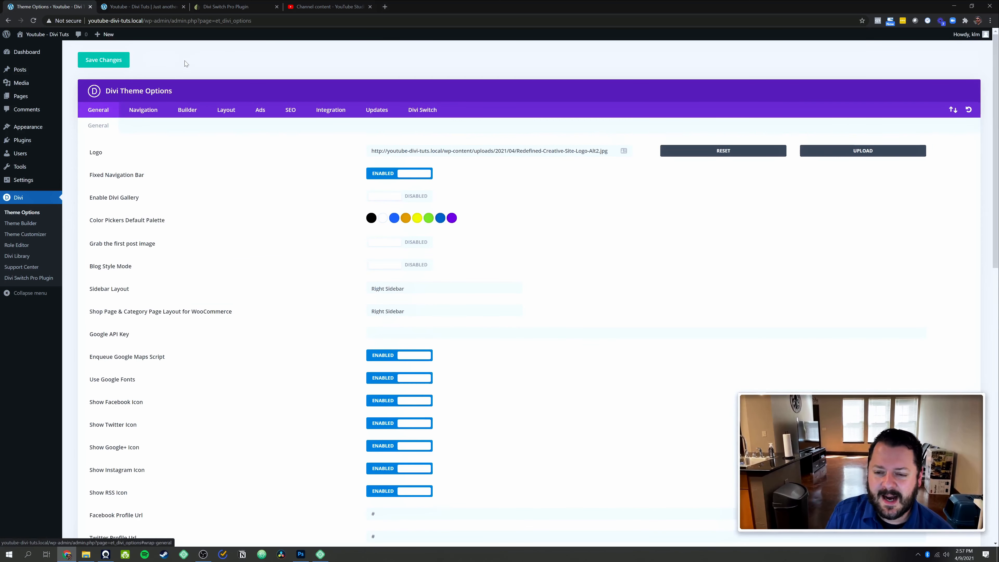
left_click(446, 109)
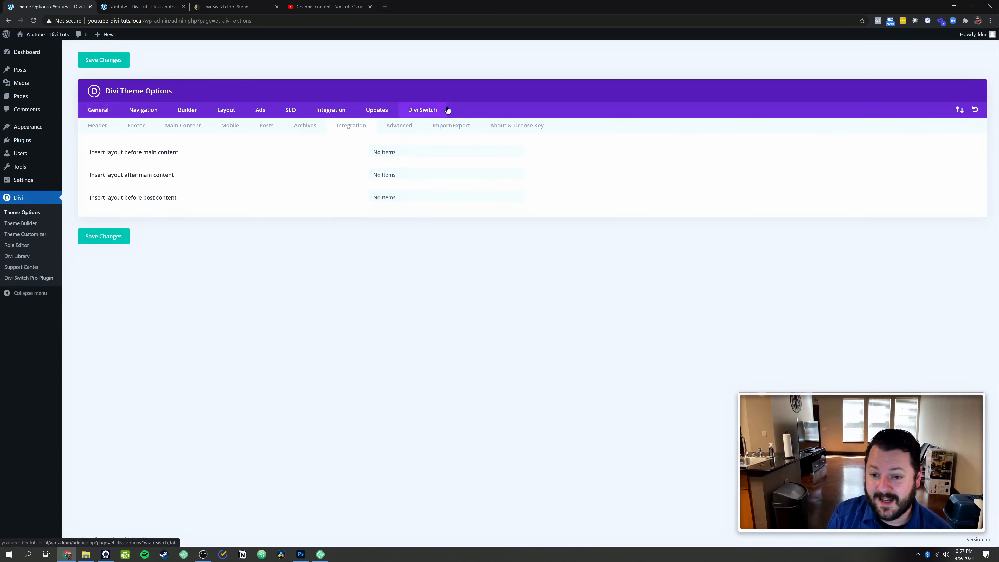
Review Divi Switch's Advanced options and read the help text for Enable Divi Shortcodes.
left_click(400, 126)
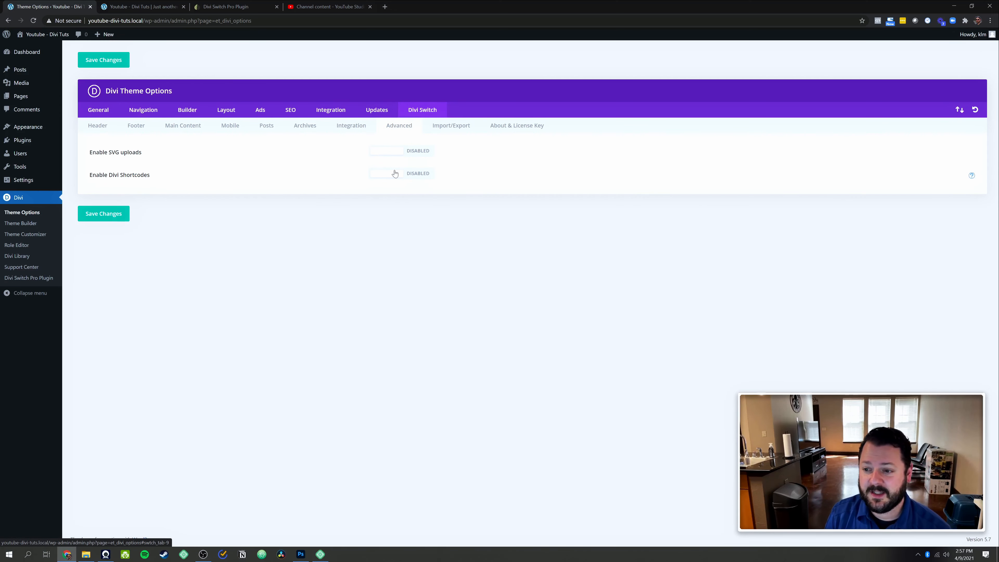
left_click(971, 175)
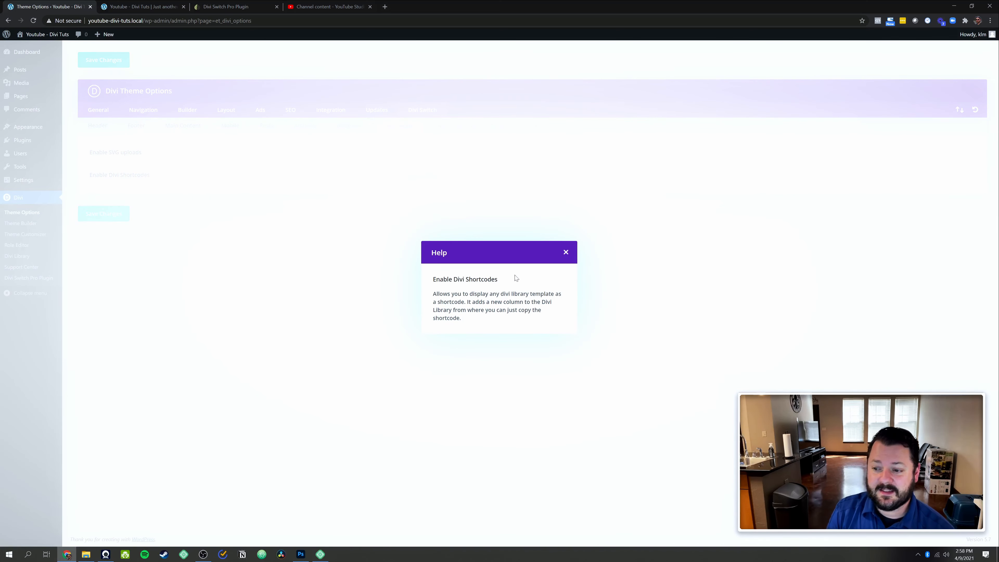
left_click(565, 252)
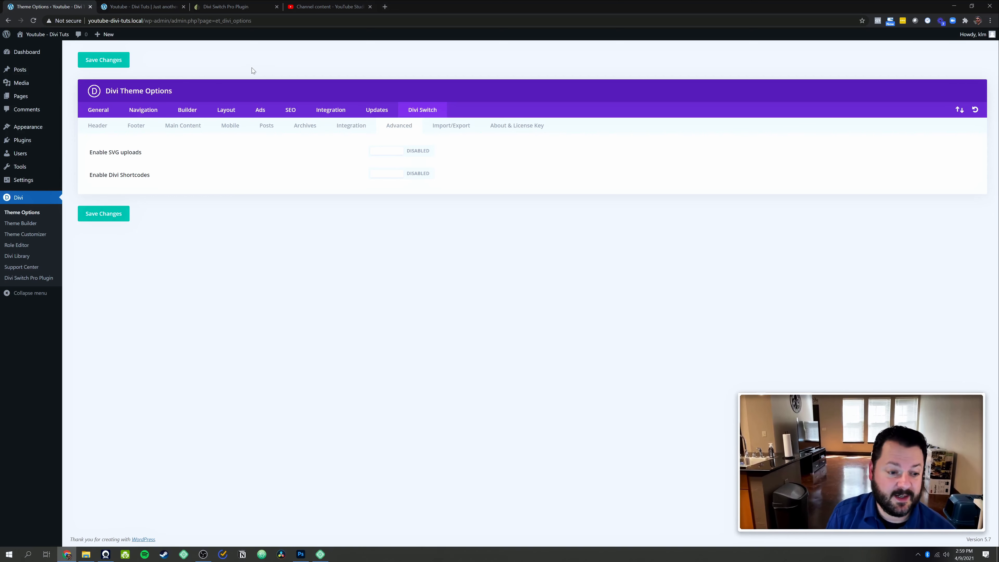
Look at Divi Switch's Import/Export and About & License Key sections, and return to its Header options.
left_click(441, 128)
left_click(515, 133)
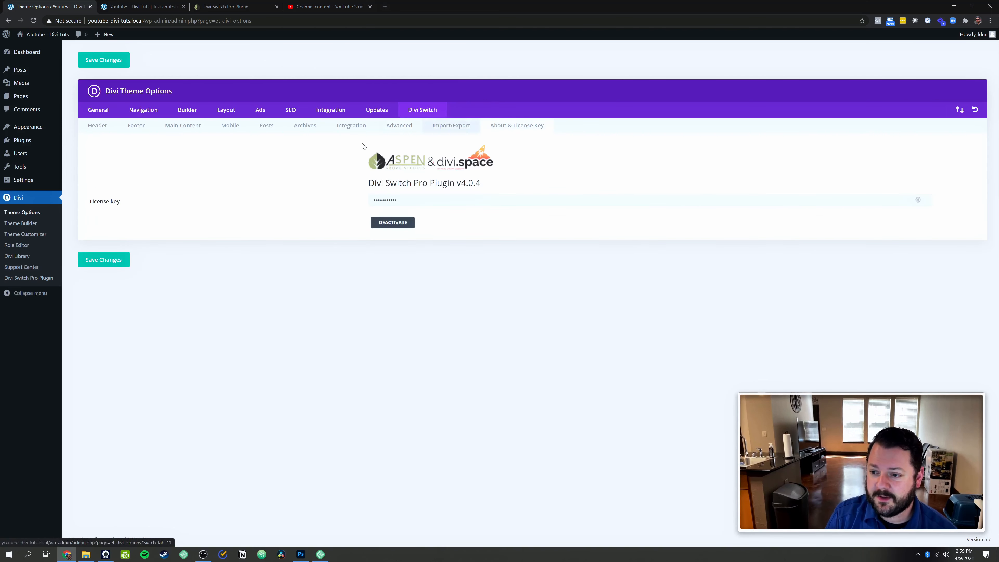
left_click(466, 129)
left_click(99, 130)
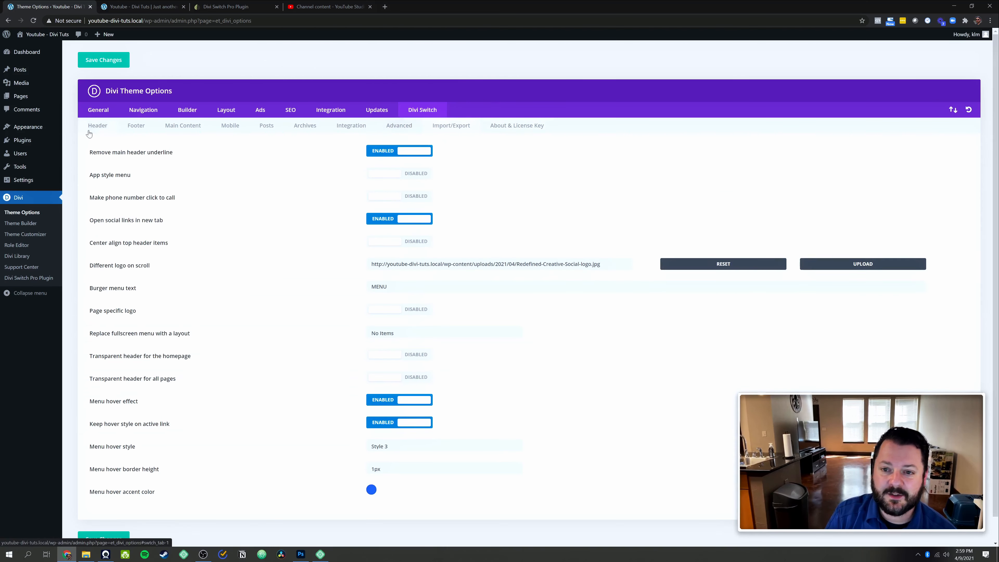
Switch to the Divi Switch Pro product page on the Aspen Grove Studios site and log out of the account.
left_click(231, 11)
scroll(703, 251, "up", 3)
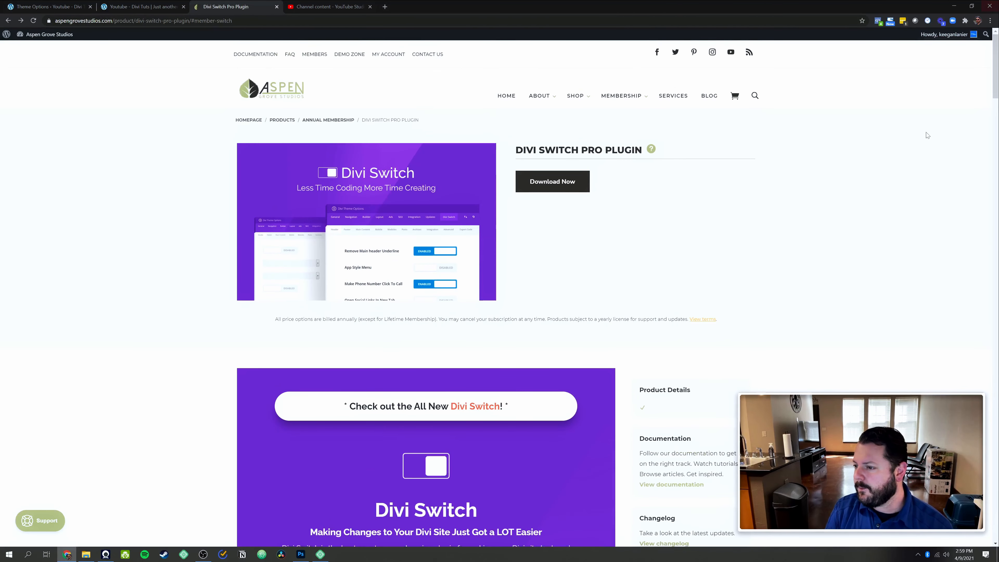
scroll(724, 223, "down", 6)
scroll(762, 258, "up", 6)
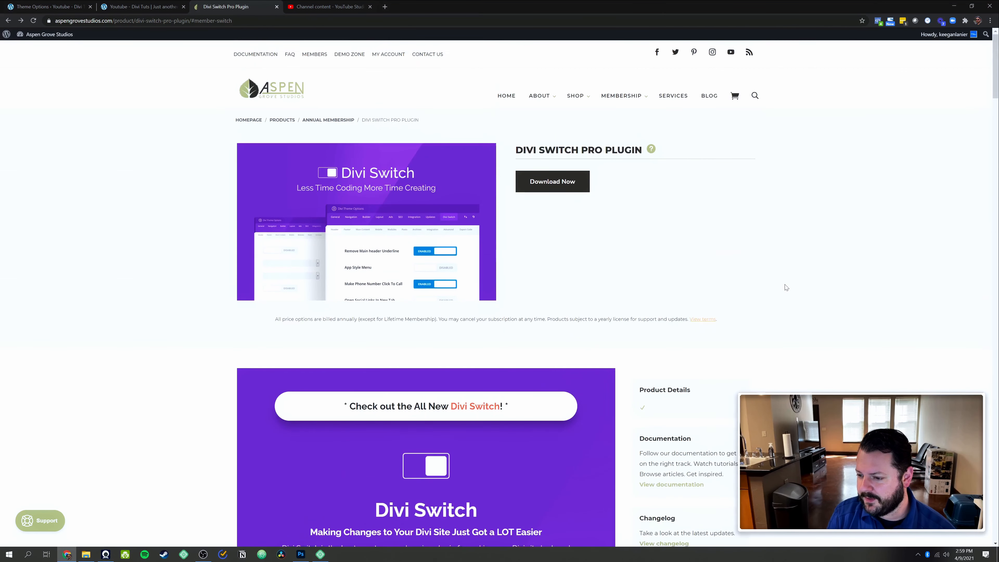
mouse_move(948, 35)
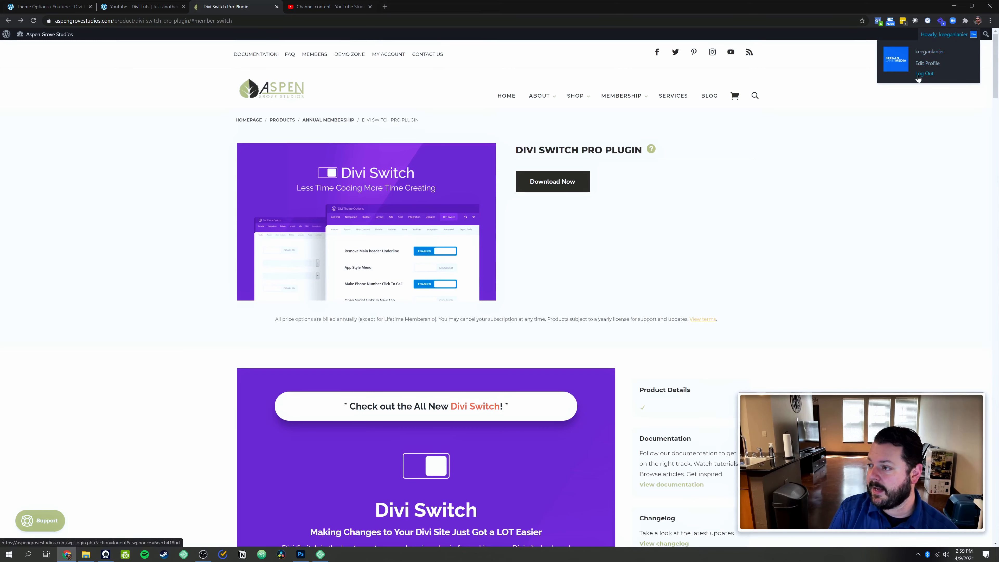
left_click(923, 74)
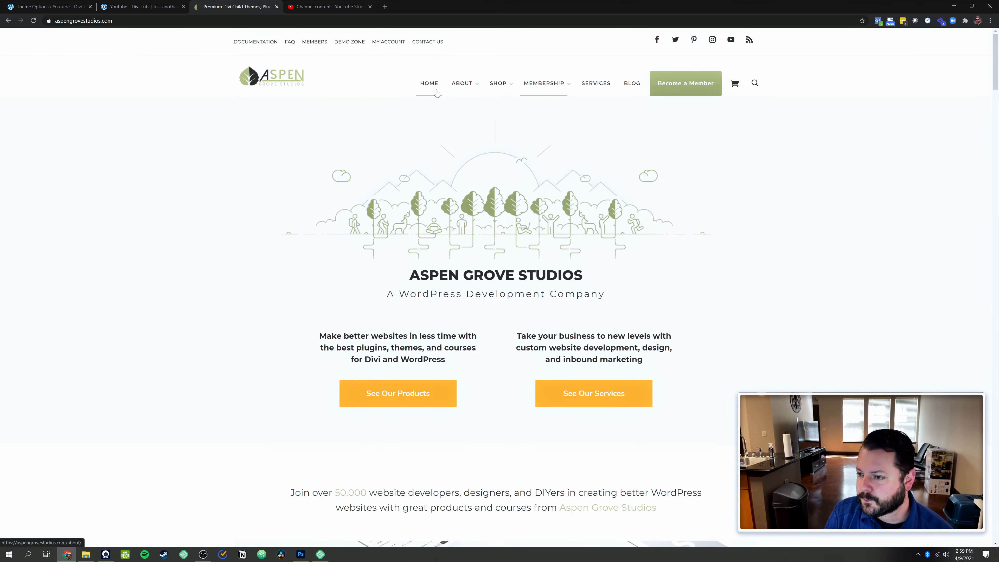
Browse the Aspen Grove Studios plugin shop and open the Divi Switch product page.
mouse_move(493, 84)
left_click(513, 165)
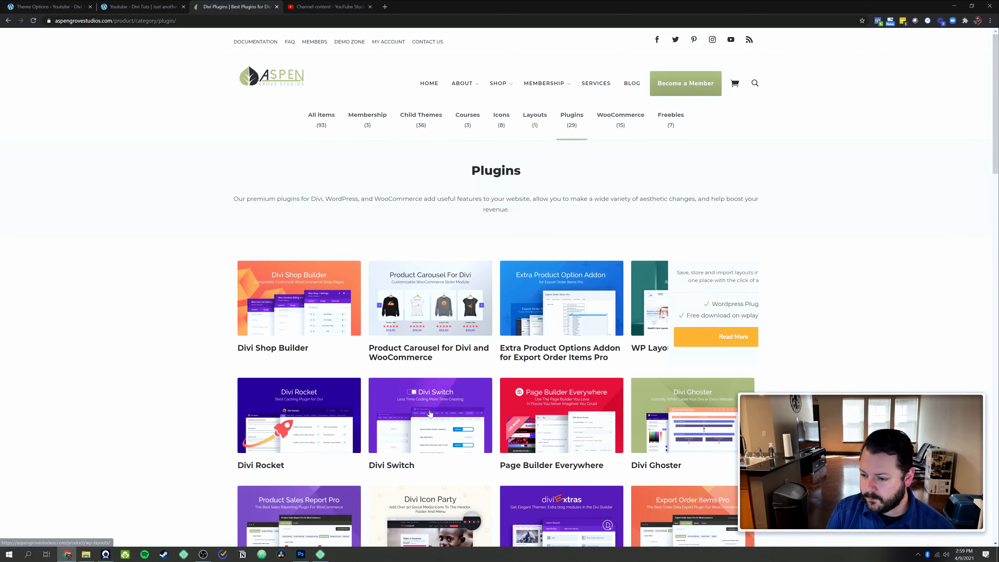
mouse_move(430, 413)
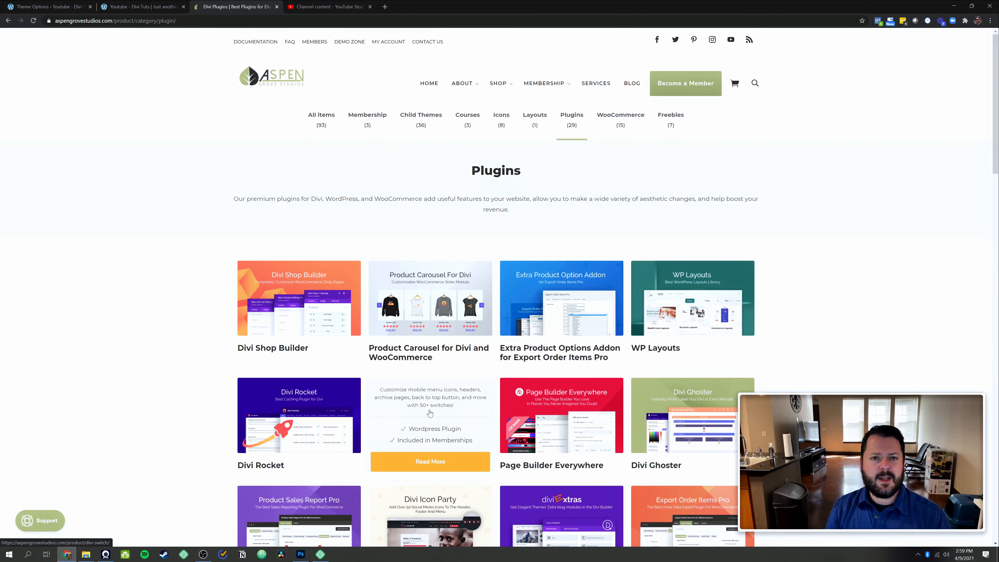
left_click(430, 412)
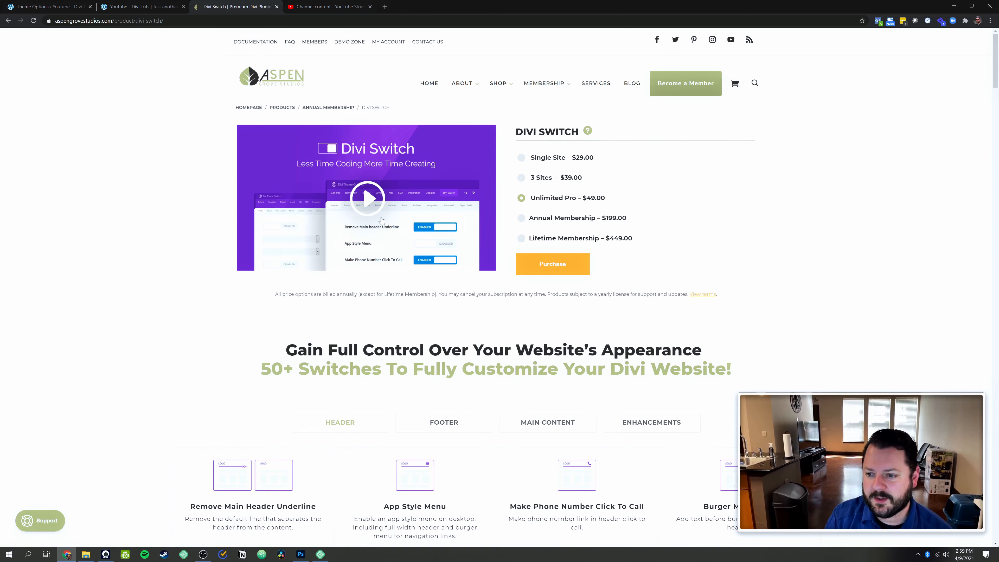
Compare the Divi Switch purchase options, picking 3 Sites and then Unlimited Pro.
left_click(543, 176)
left_click(552, 198)
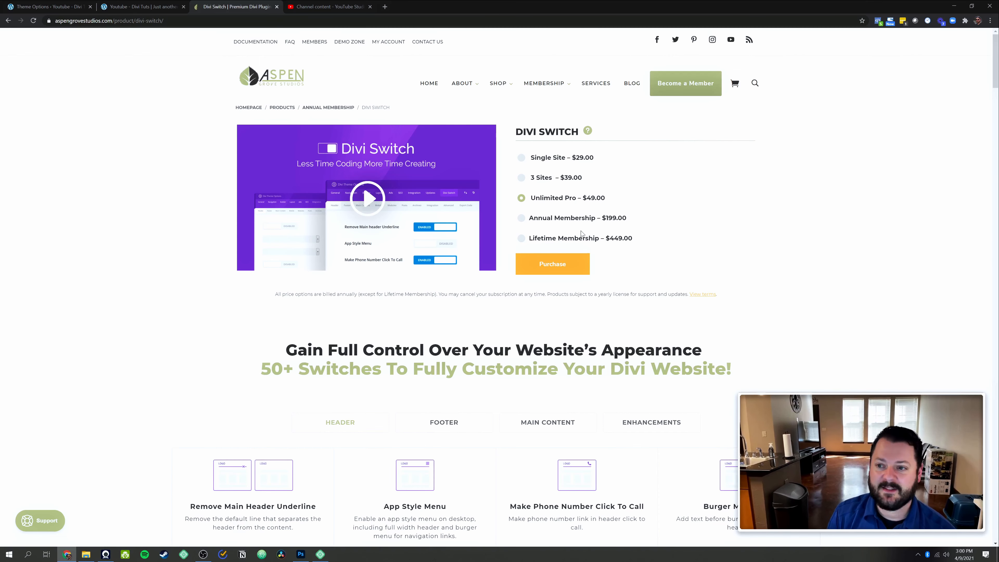
mouse_move(508, 90)
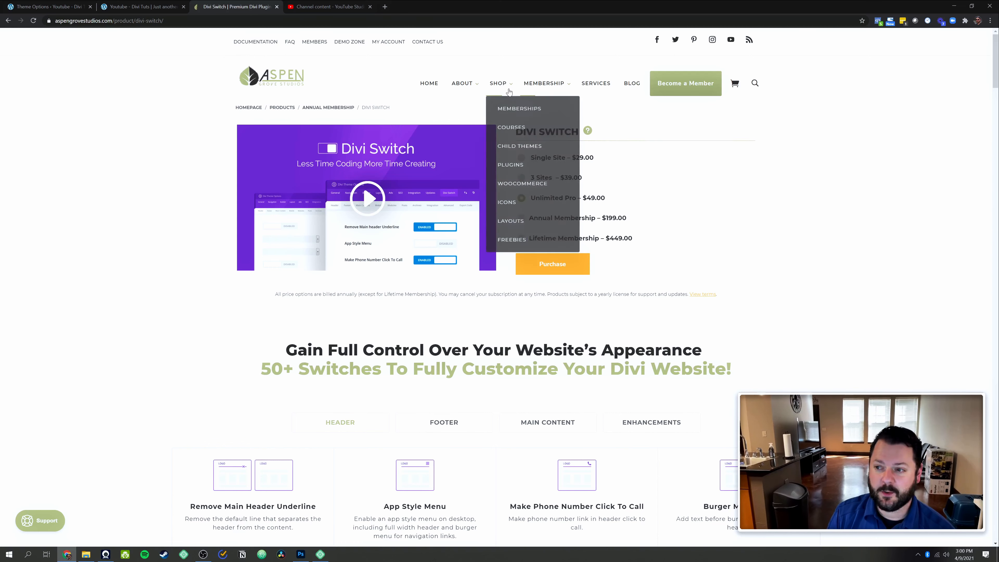